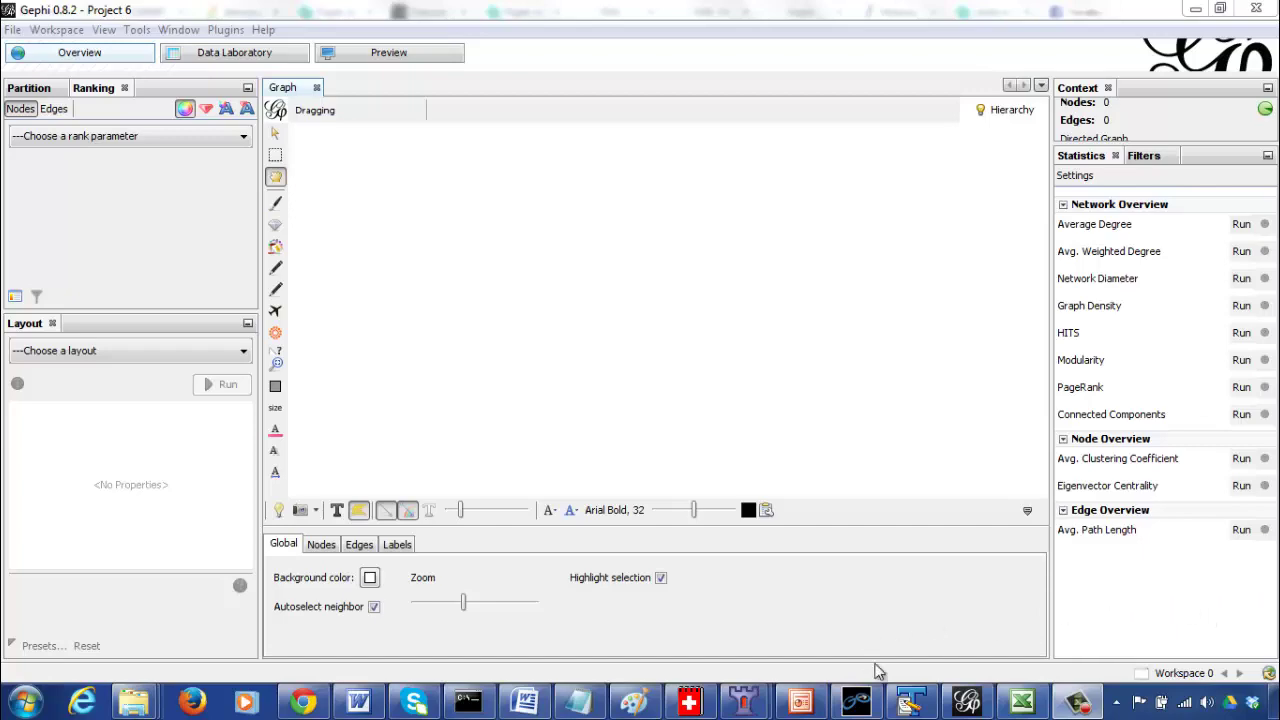
- Switch to Chrome, open the netvizz app through a Facebook search, and generate the personal friend network files
{"action": "left_click", "coordinate": [303, 702]}
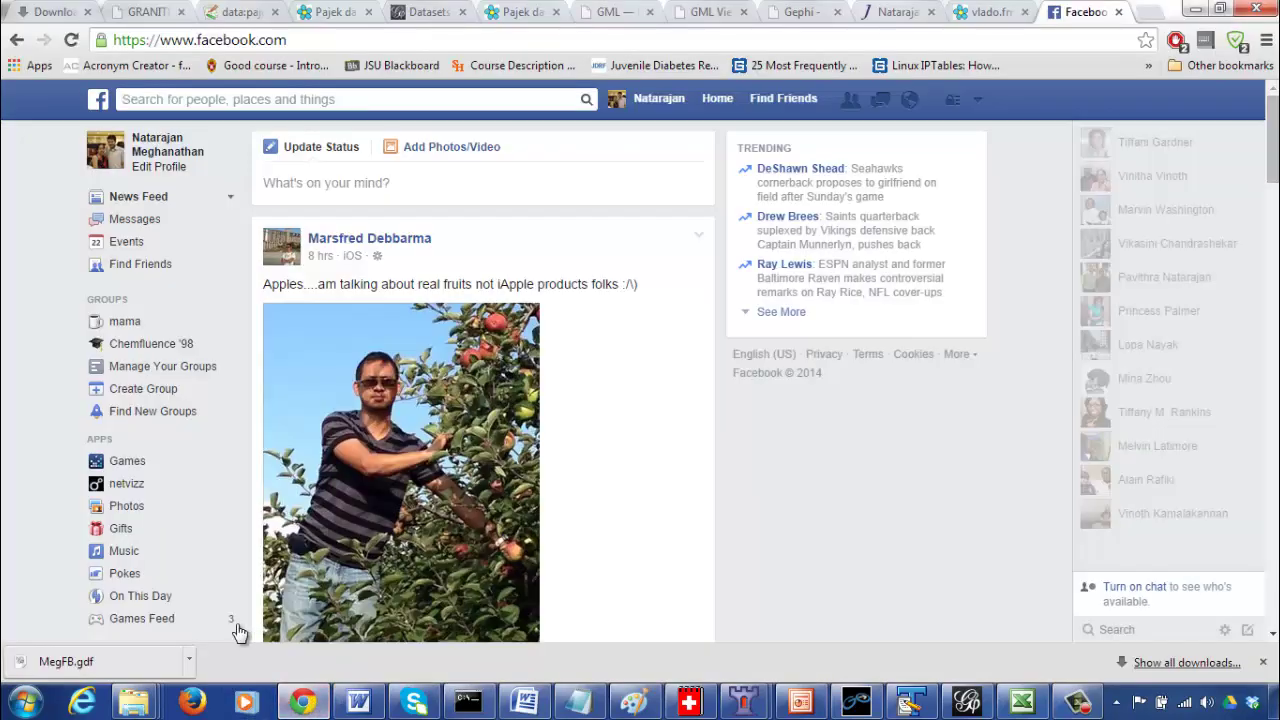
{"action": "left_click", "coordinate": [300, 101]}
{"action": "type", "text": "net"}
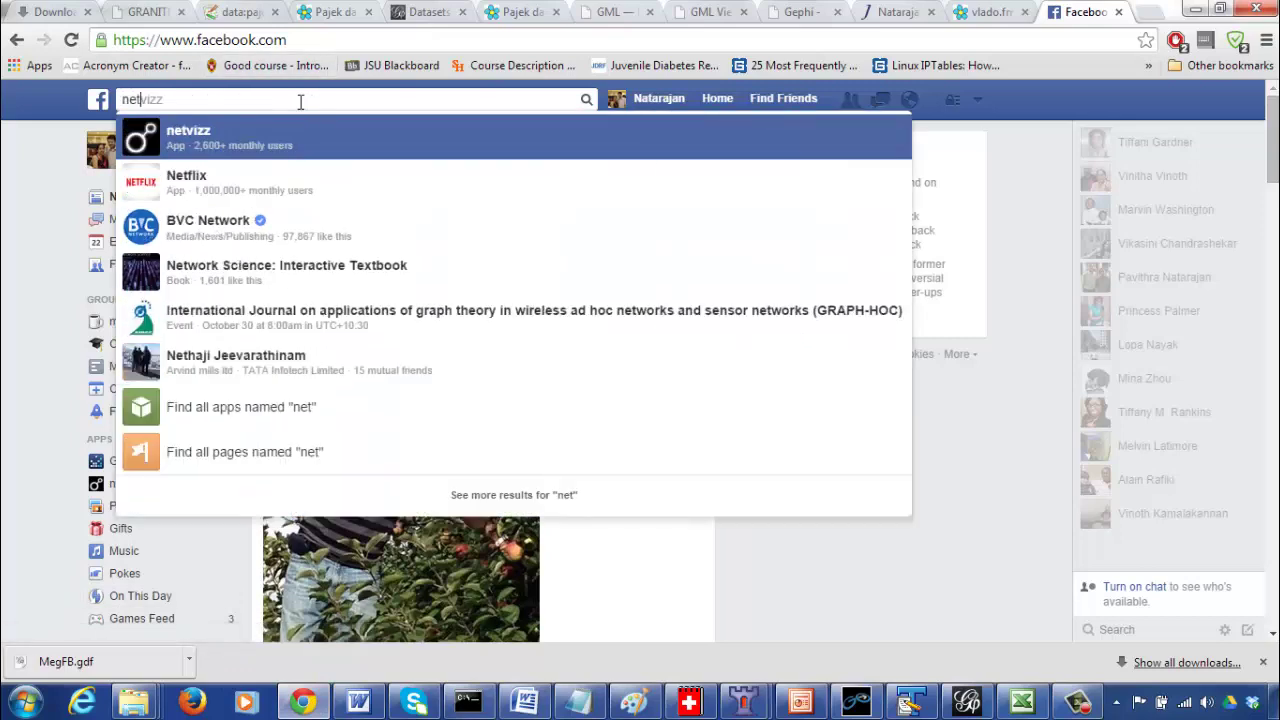
{"action": "type", "text": "vizz"}
{"action": "key", "text": "Return"}
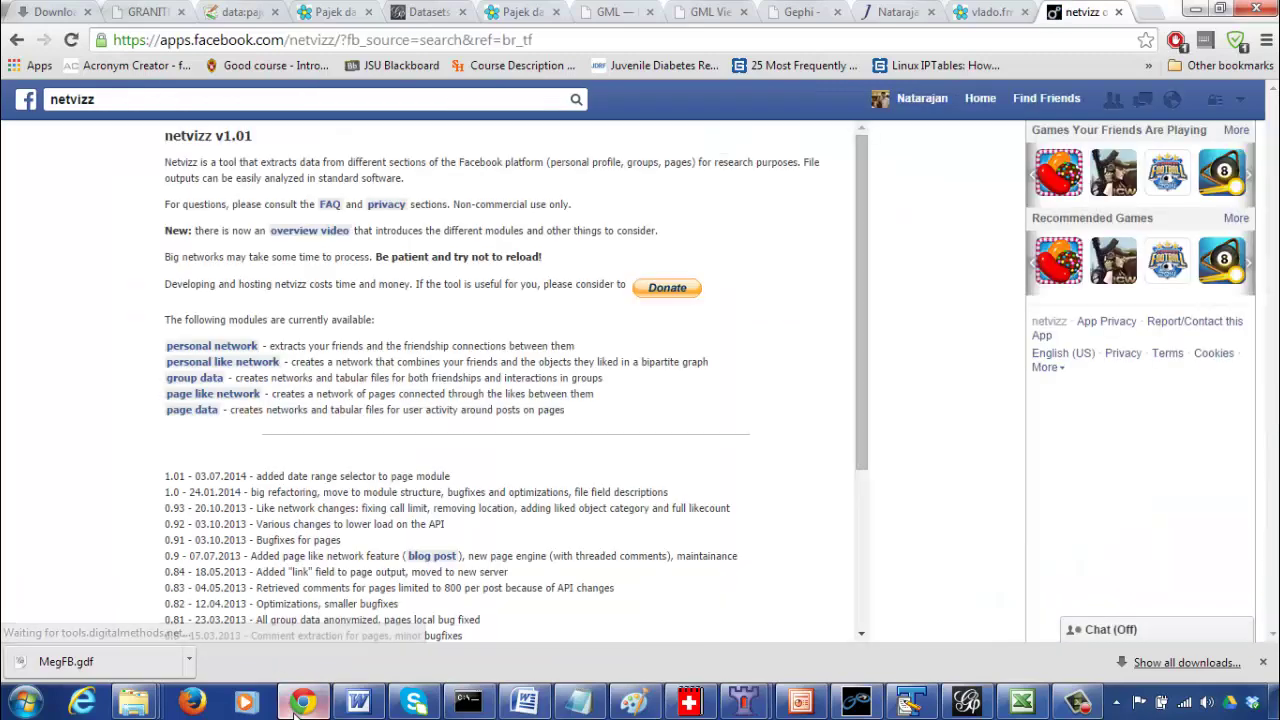
{"action": "left_click", "coordinate": [192, 350]}
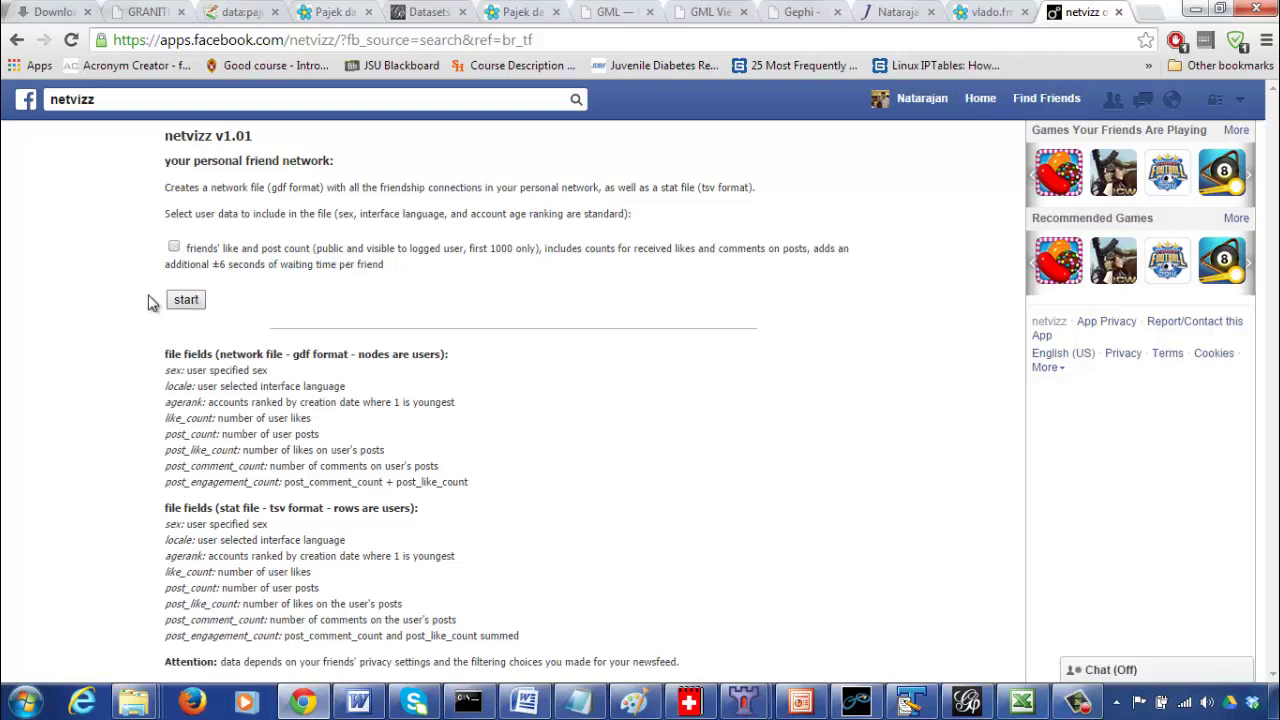
{"action": "left_click", "coordinate": [187, 311]}
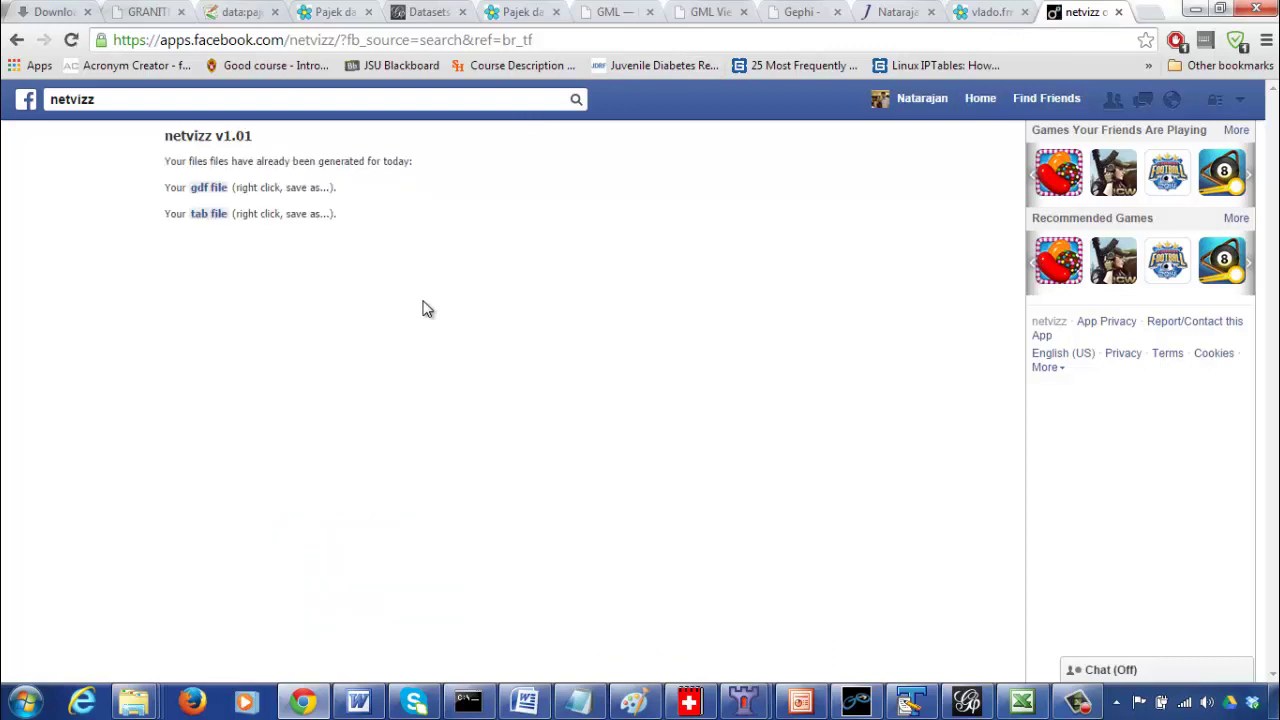
- Save the generated gdf file as MegFB in the Facebook folder, overwriting the existing file
{"action": "right_click", "coordinate": [207, 190]}
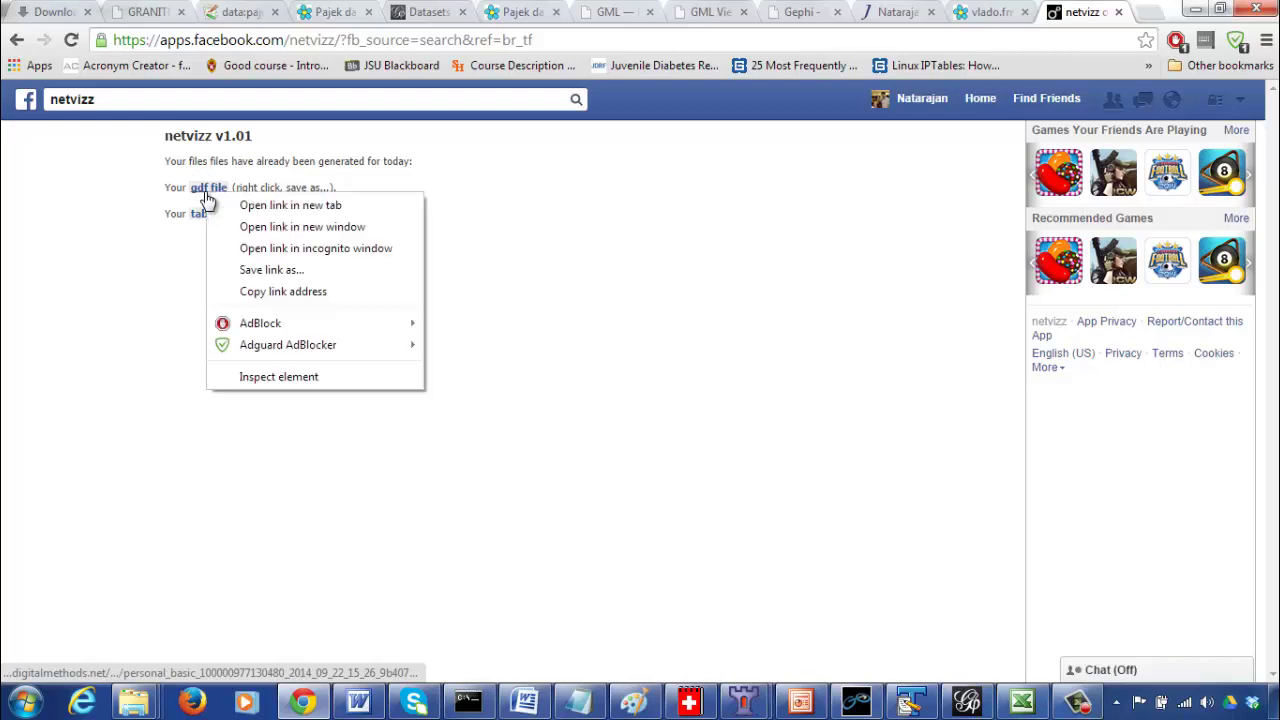
{"action": "left_click", "coordinate": [350, 270]}
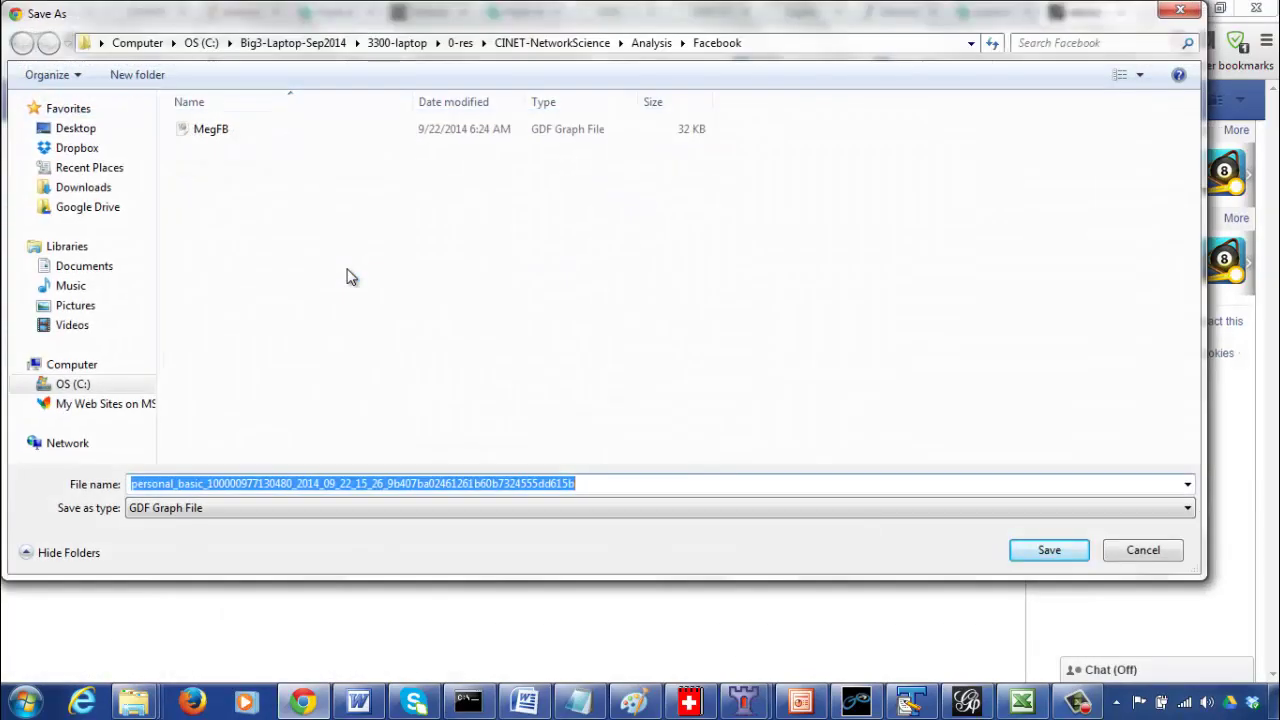
{"action": "type", "text": "MegFB"}
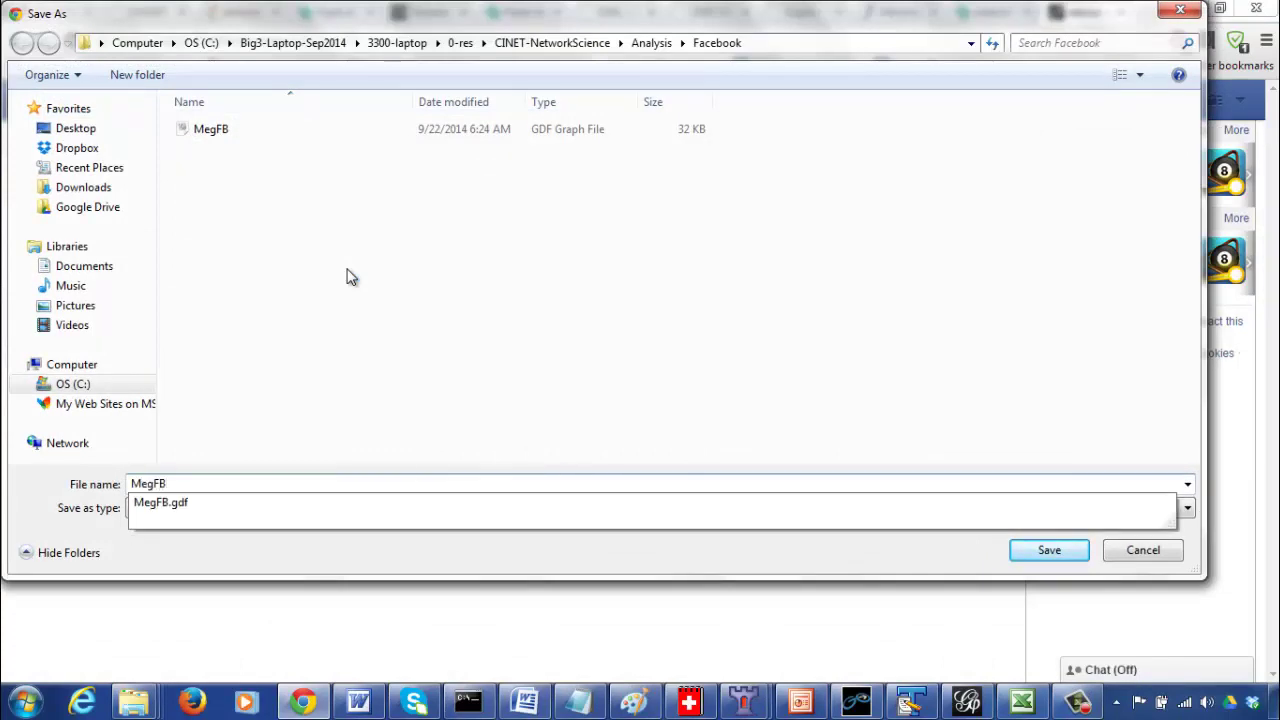
{"action": "key", "text": "BackSpace"}
{"action": "key", "text": "BackSpace"}
{"action": "key", "text": "BackSpace"}
{"action": "key", "text": "BackSpace"}
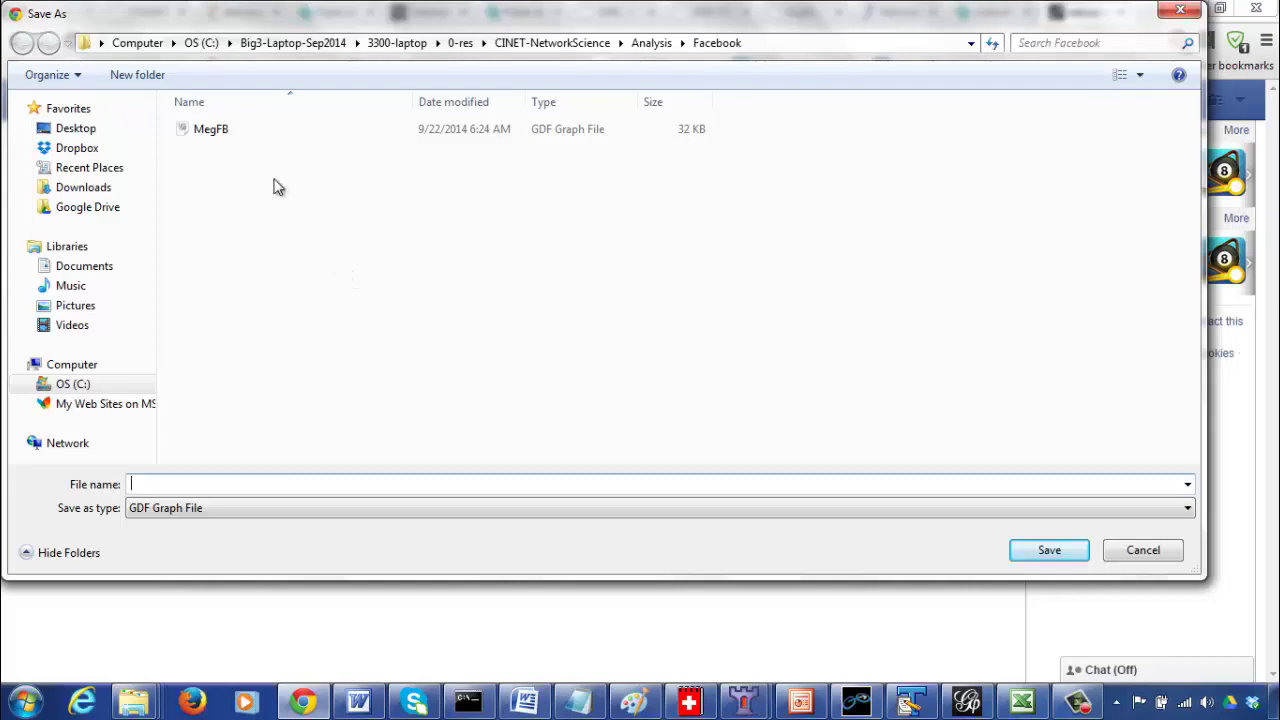
{"action": "left_click", "coordinate": [196, 136]}
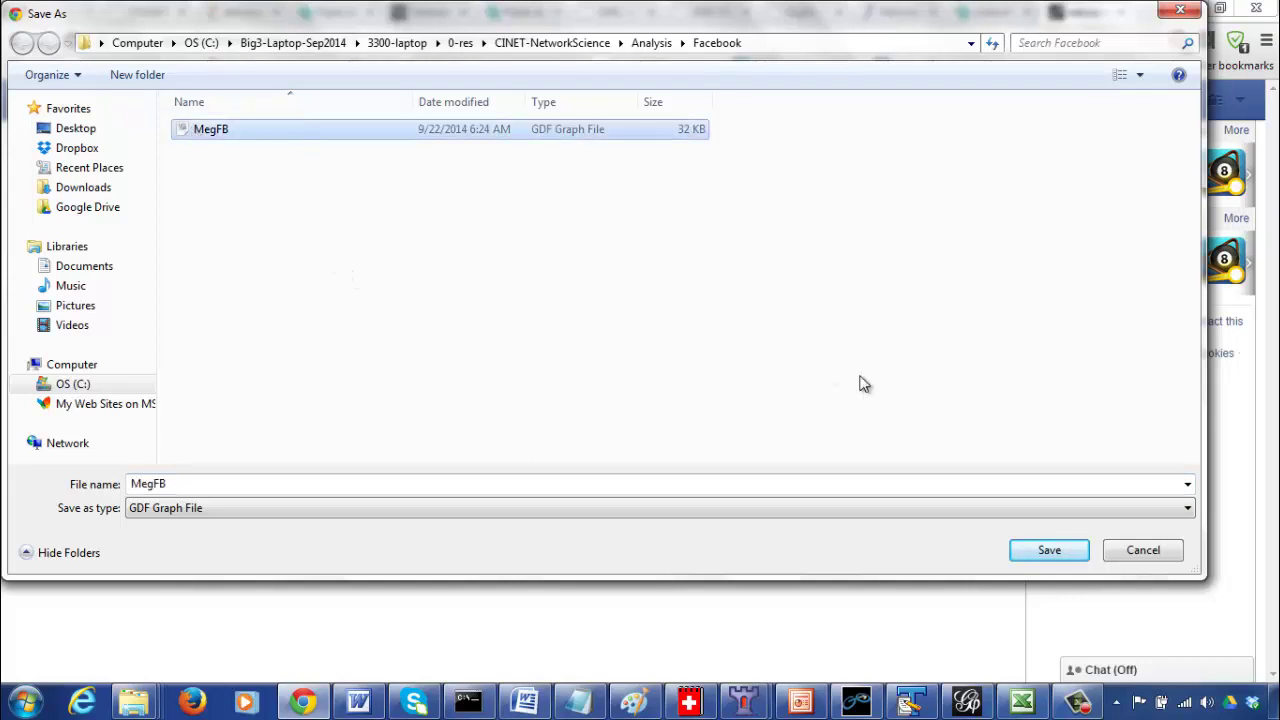
{"action": "left_click", "coordinate": [1049, 550]}
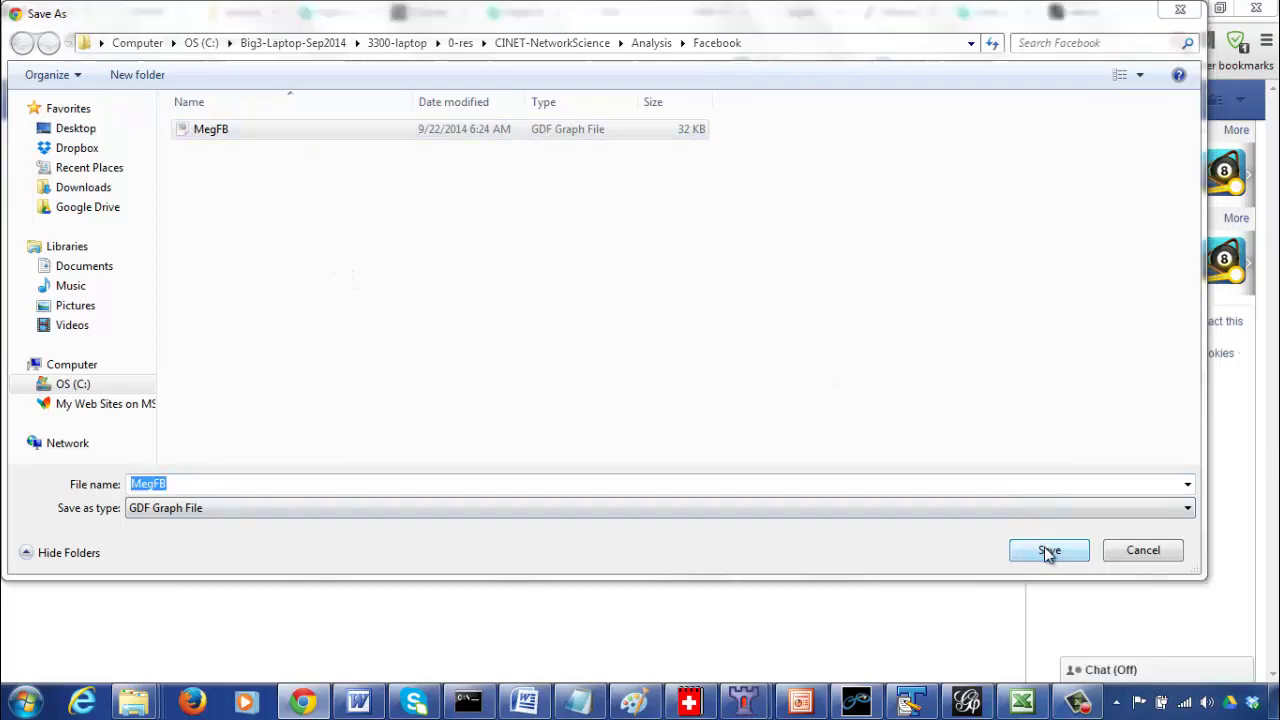
{"action": "left_click", "coordinate": [697, 357]}
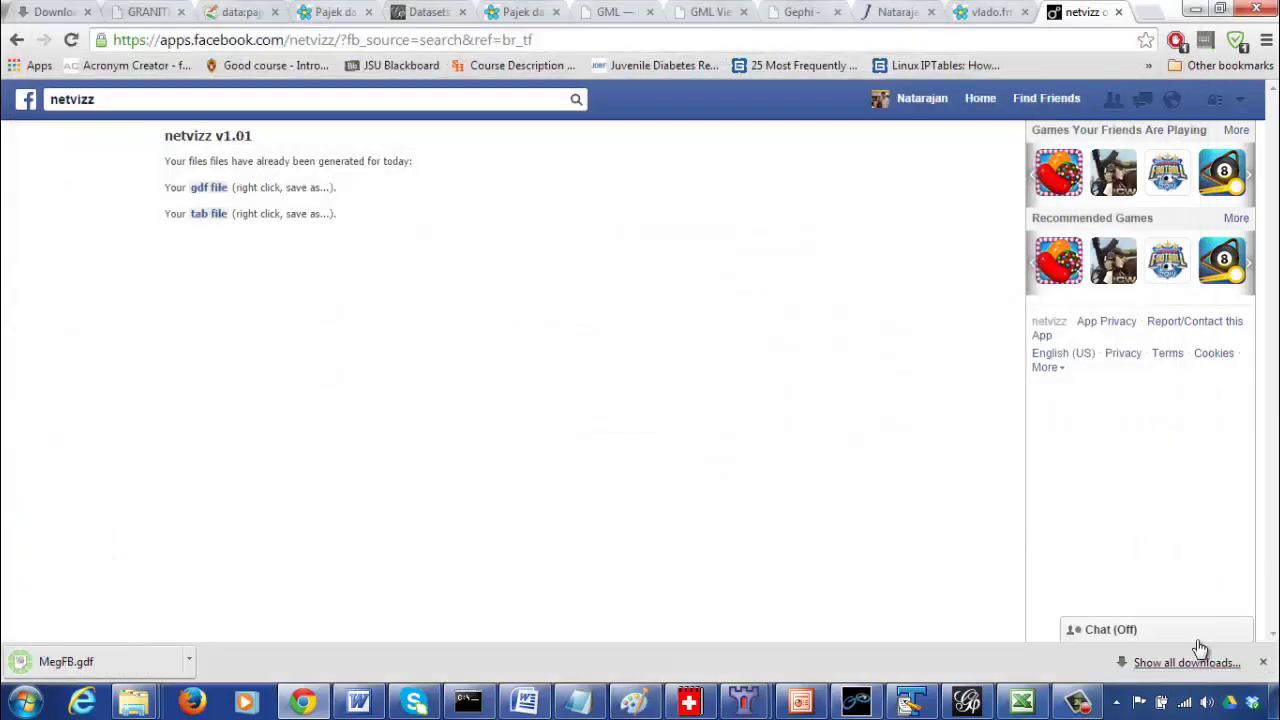
- Switch to Gephi and create a new project without saving the current one
{"action": "left_click", "coordinate": [966, 701]}
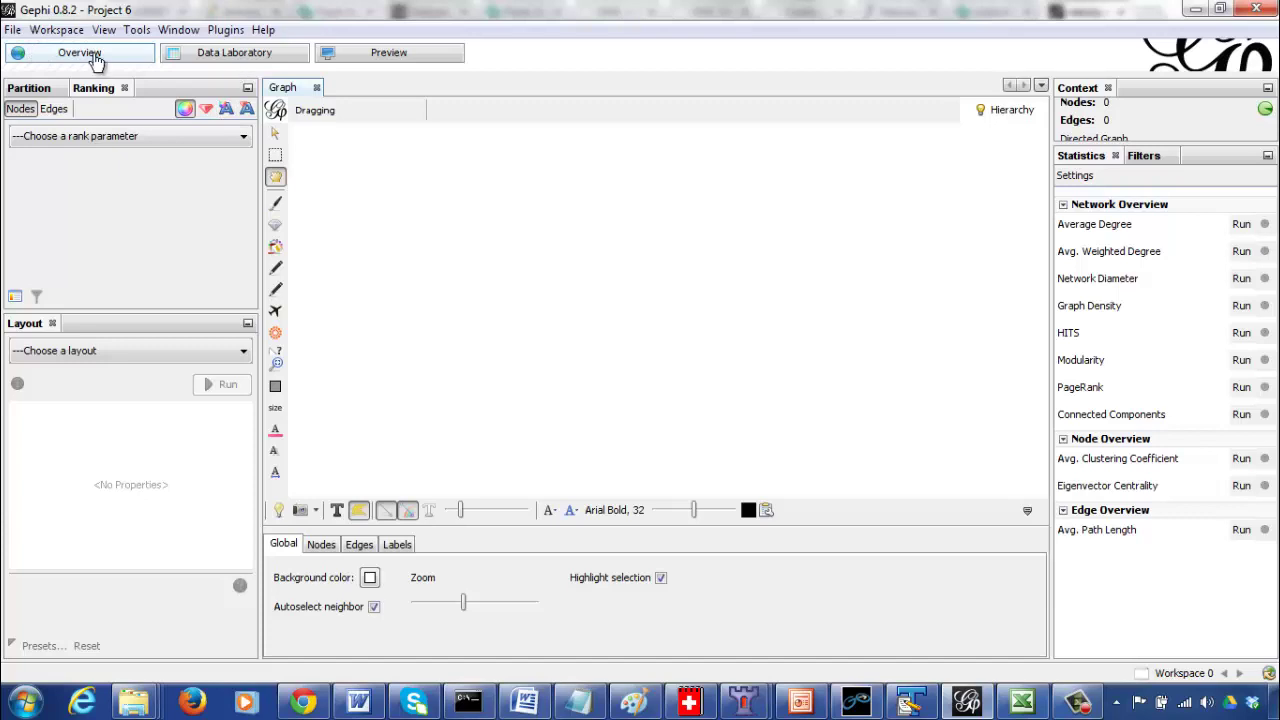
{"action": "left_click", "coordinate": [12, 29]}
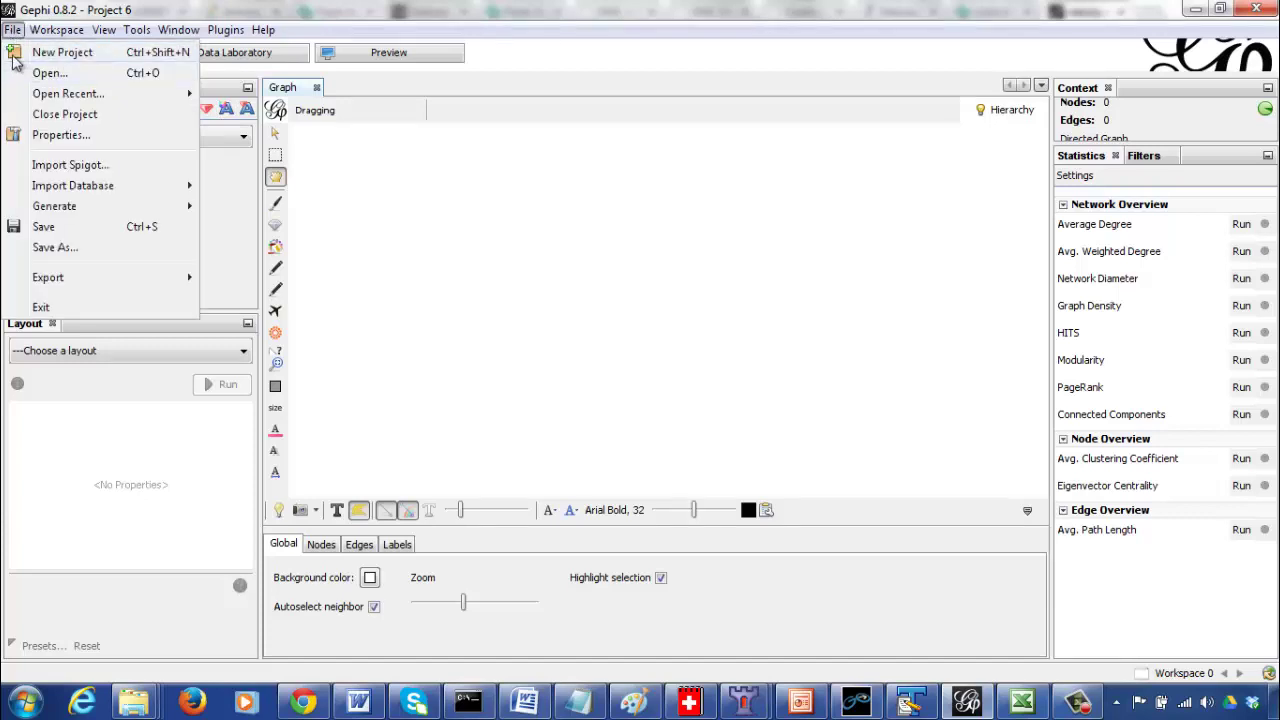
{"action": "left_click", "coordinate": [22, 54]}
{"action": "left_click", "coordinate": [650, 416]}
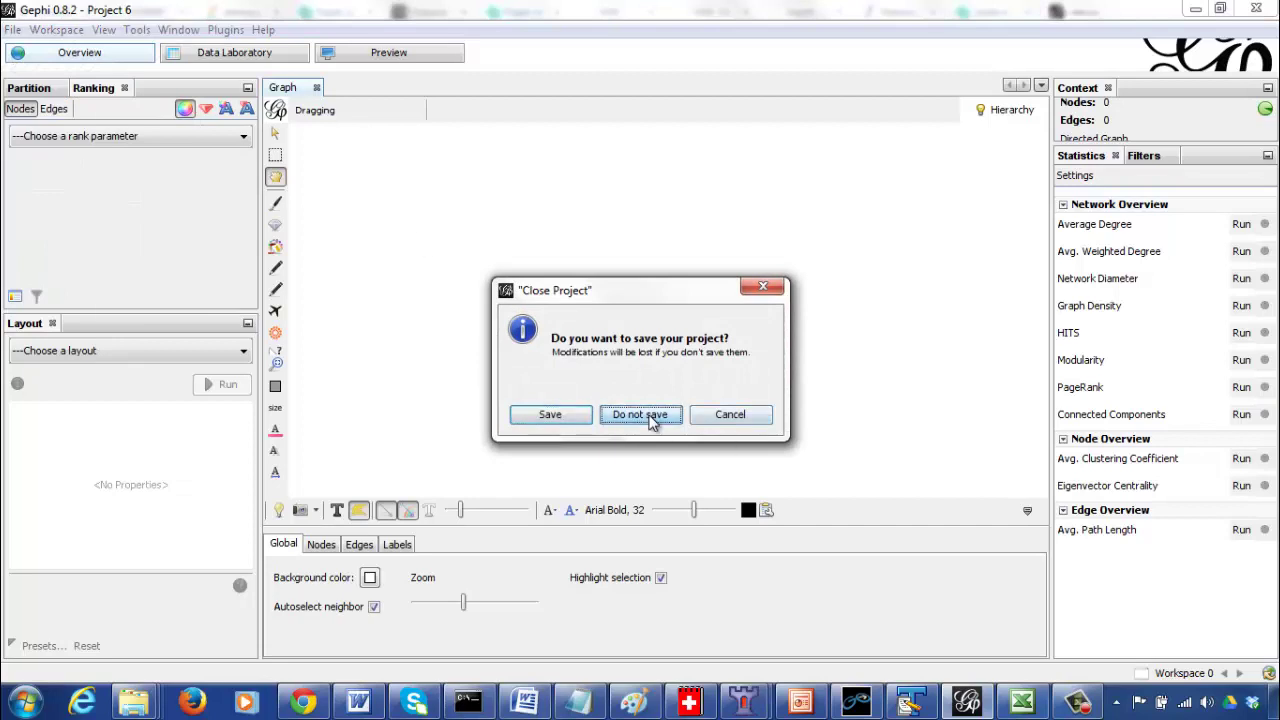
- Open MegFB.gdf from the Facebook folder and import it as a new graph of type Undirected
{"action": "left_click", "coordinate": [12, 29]}
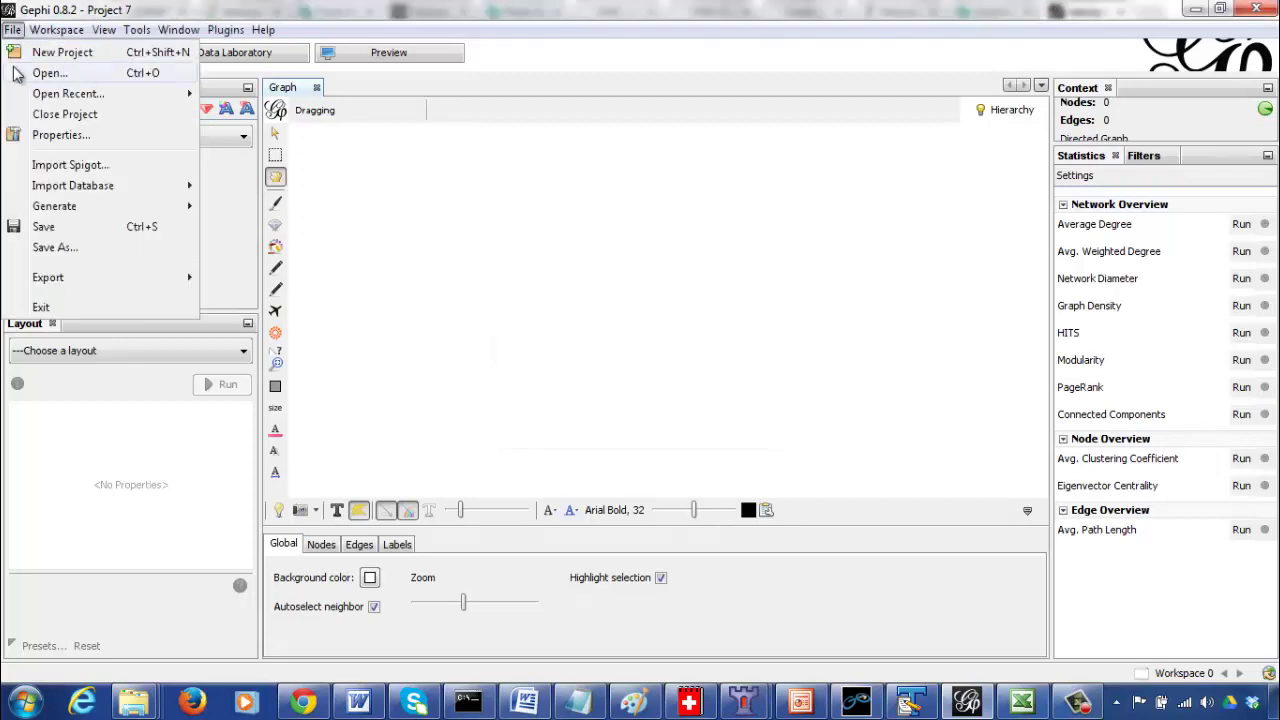
{"action": "left_click", "coordinate": [100, 76]}
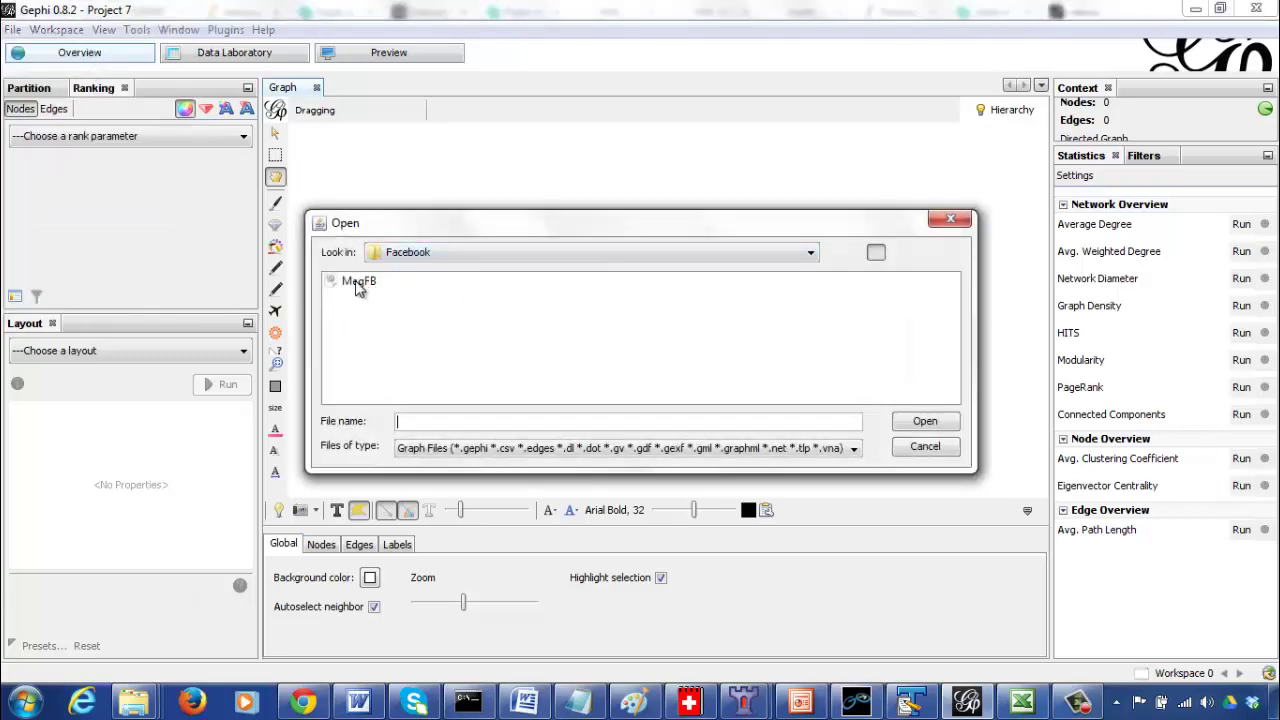
{"action": "left_click", "coordinate": [357, 281]}
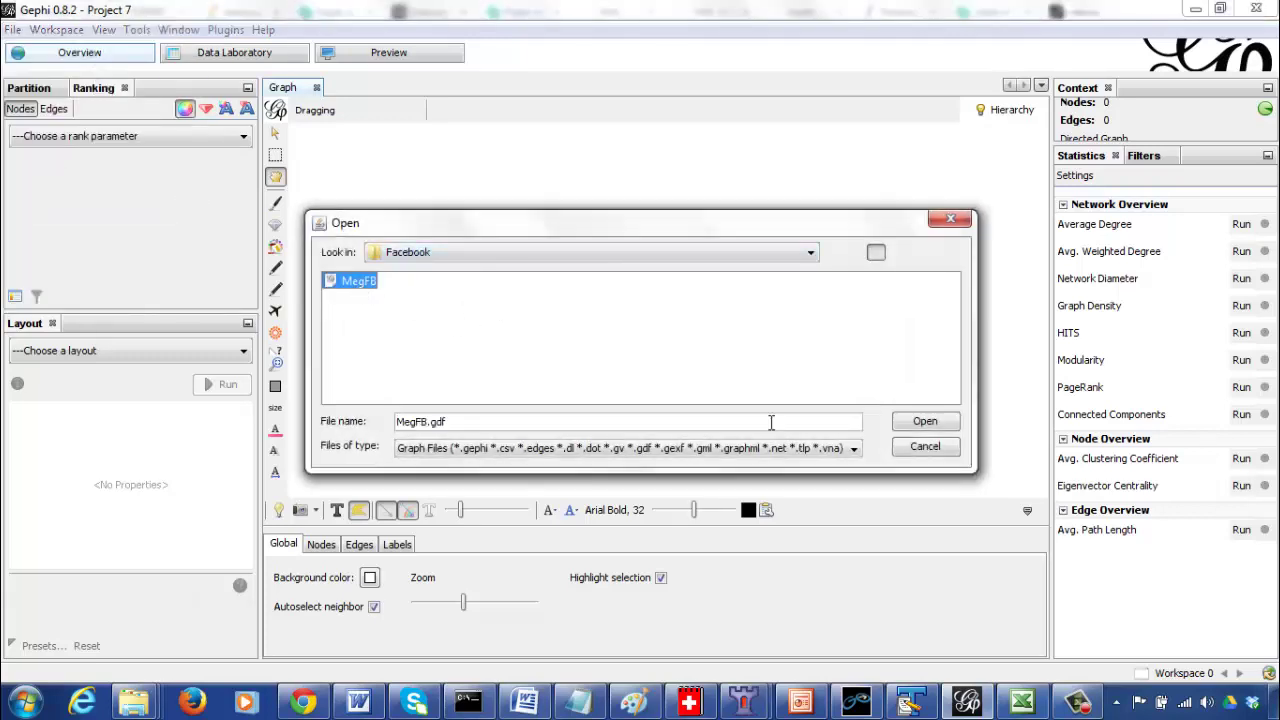
{"action": "left_click", "coordinate": [935, 425]}
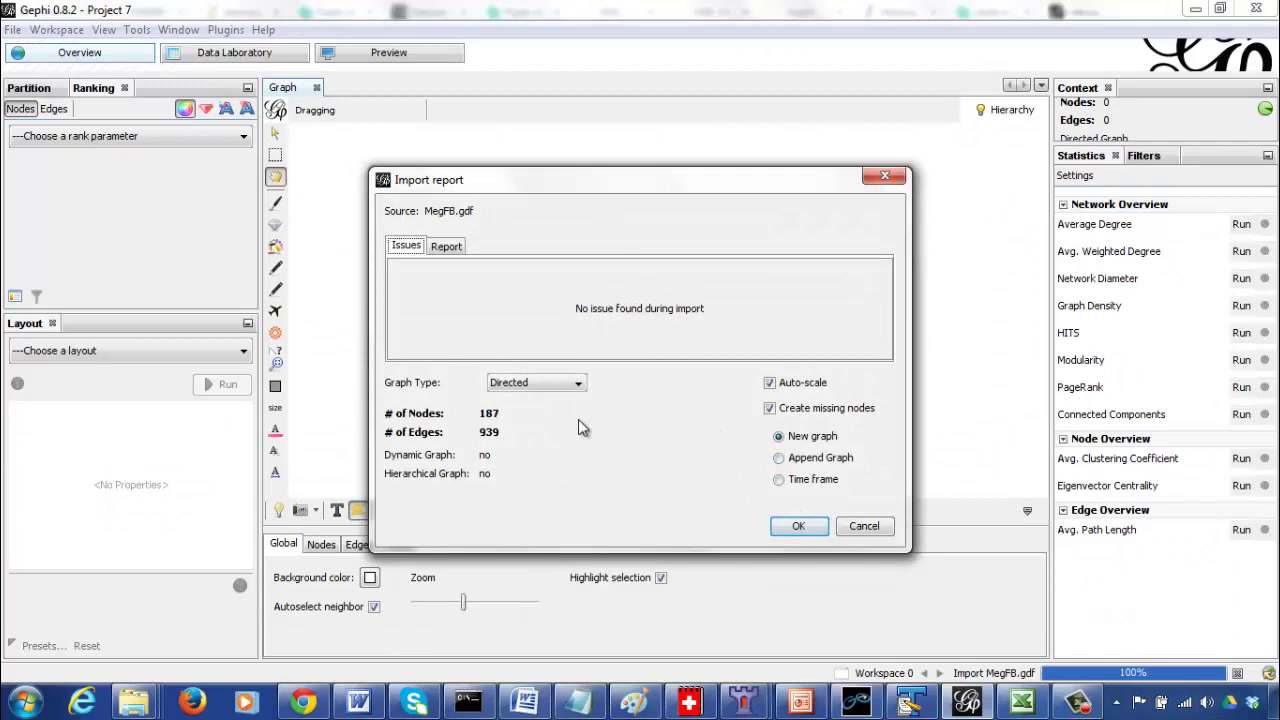
{"action": "left_click", "coordinate": [557, 390]}
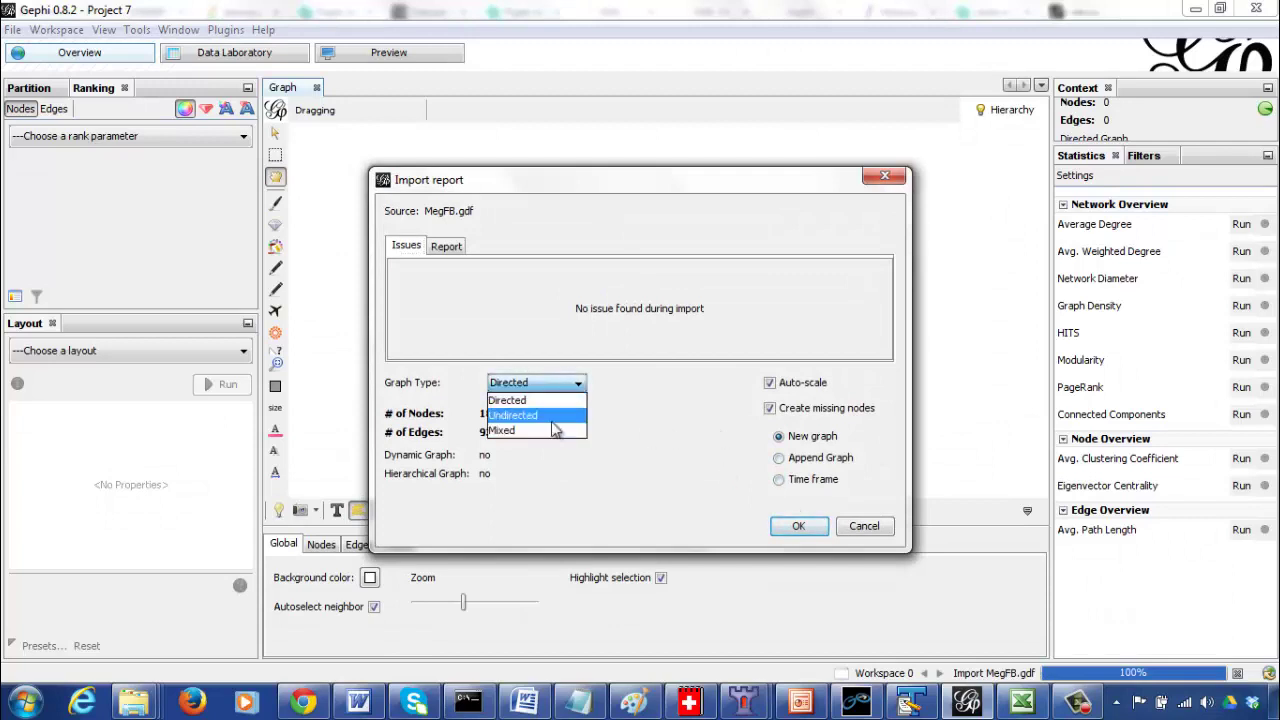
{"action": "left_click", "coordinate": [553, 426]}
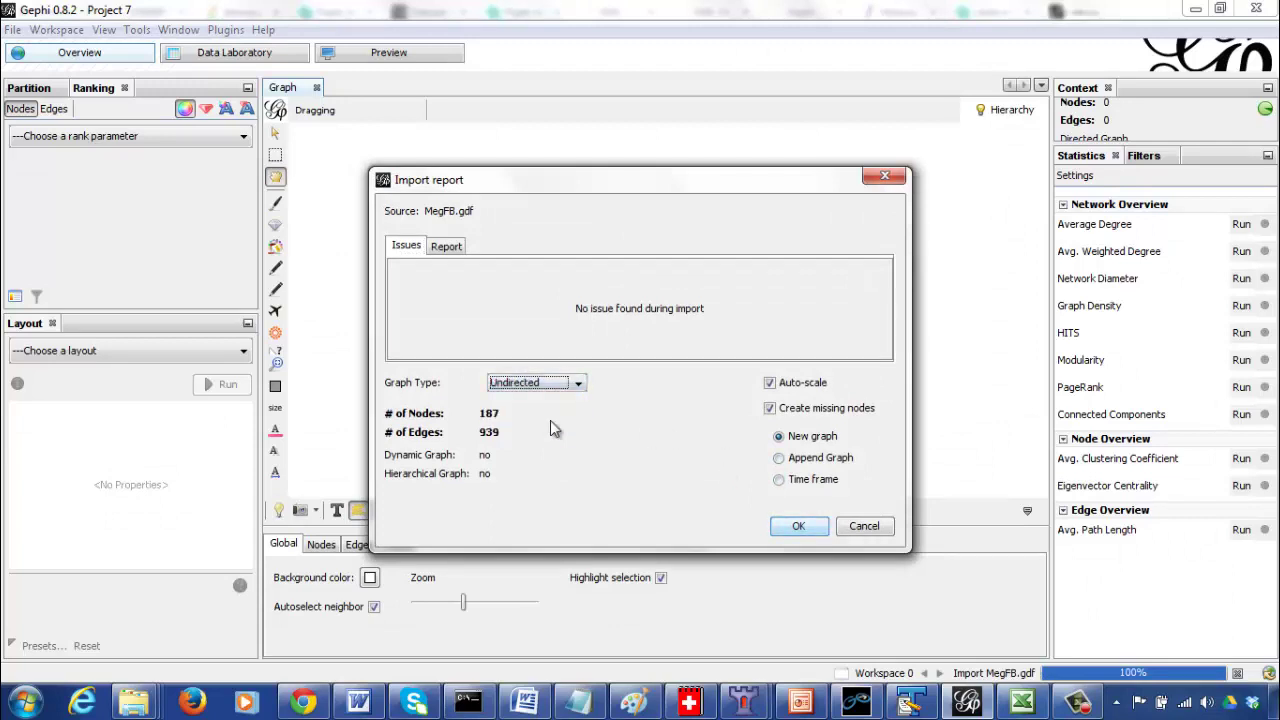
{"action": "left_click", "coordinate": [816, 530]}
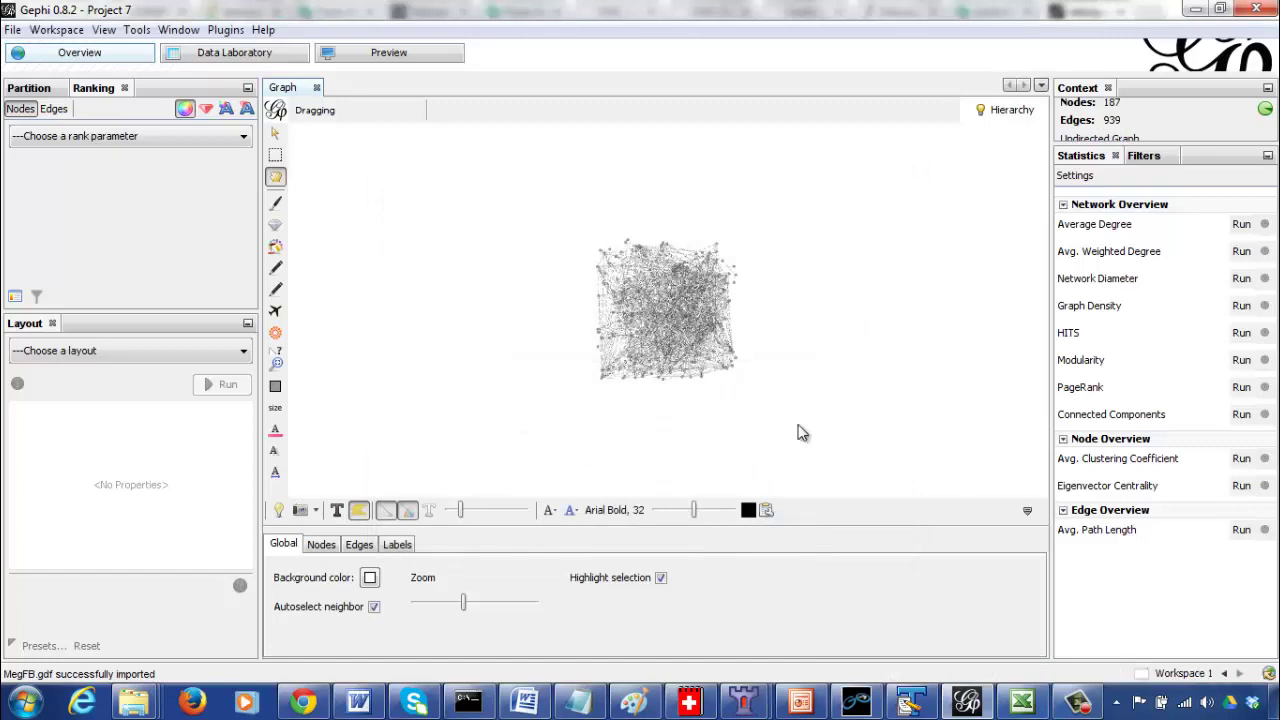
- Display the node labels on the imported friend network graph
{"action": "mouse_move", "coordinate": [450, 605]}
{"action": "left_mouse_down"}
{"action": "mouse_move", "coordinate": [425, 607]}
{"action": "mouse_move", "coordinate": [442, 610]}
{"action": "left_mouse_up"}
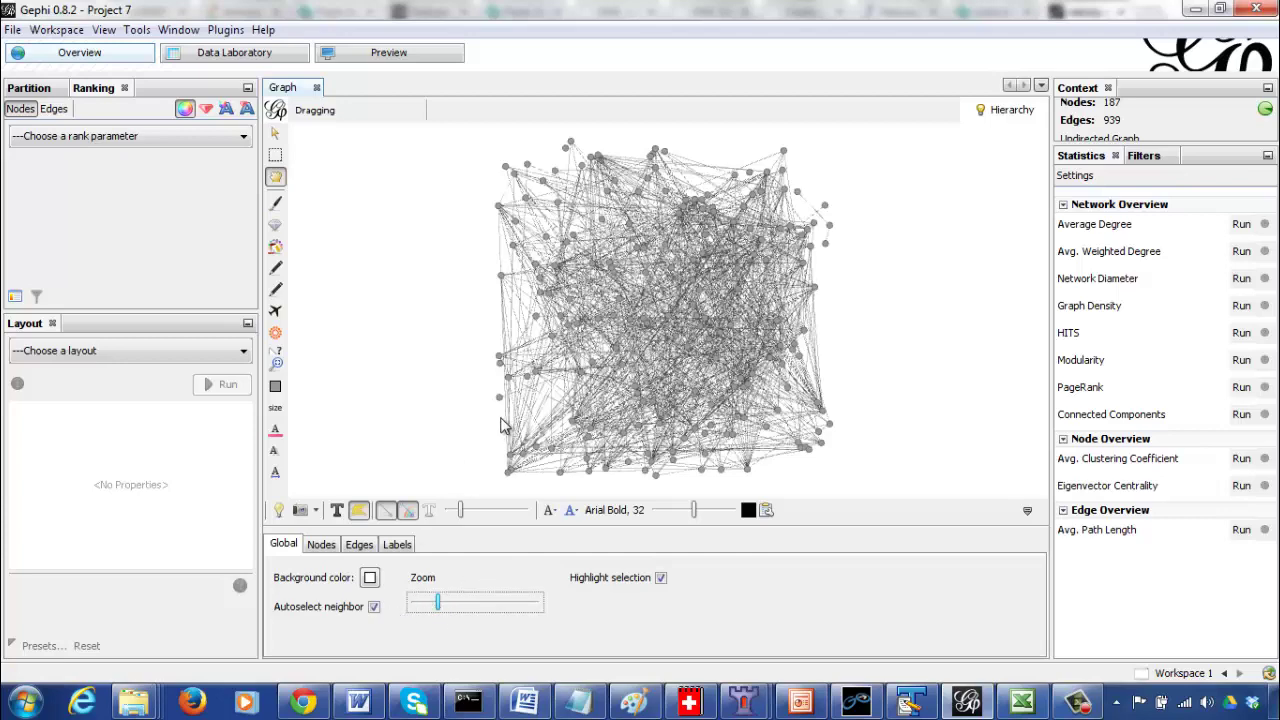
{"action": "left_click", "coordinate": [337, 511]}
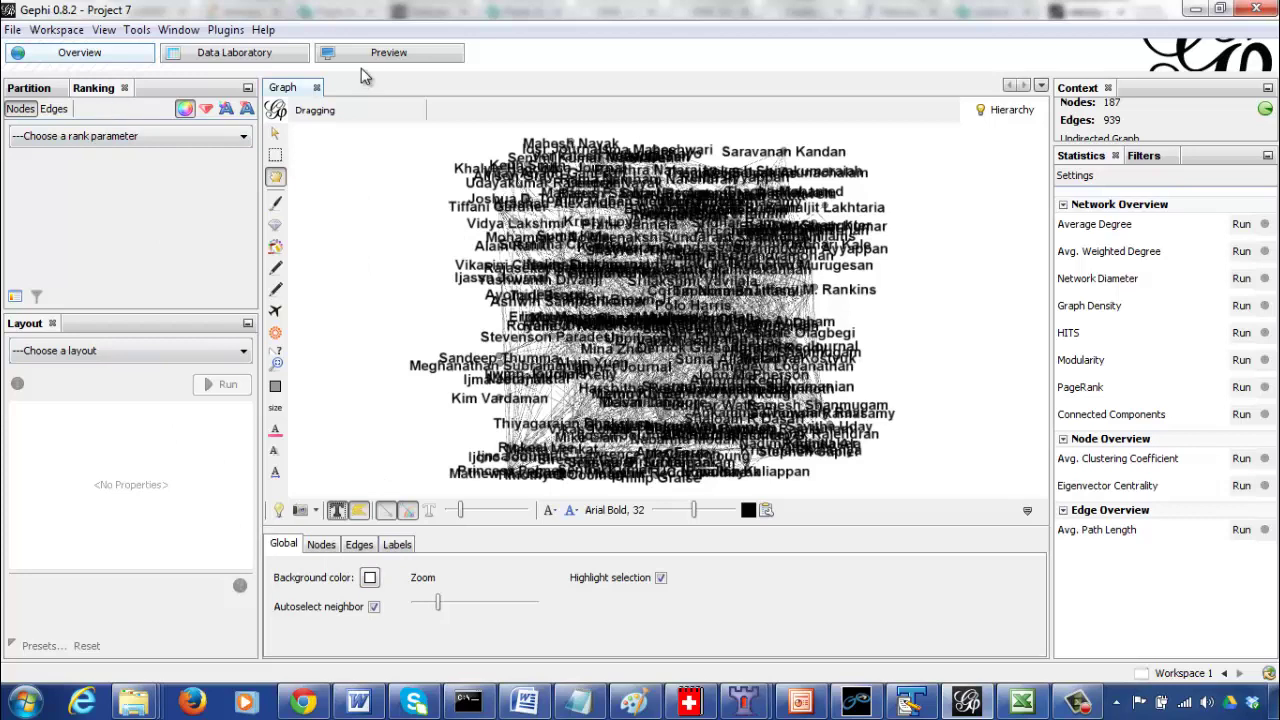
- Run the Average Degree statistic, review the degree distribution report, and close it
{"action": "left_click", "coordinate": [1241, 226]}
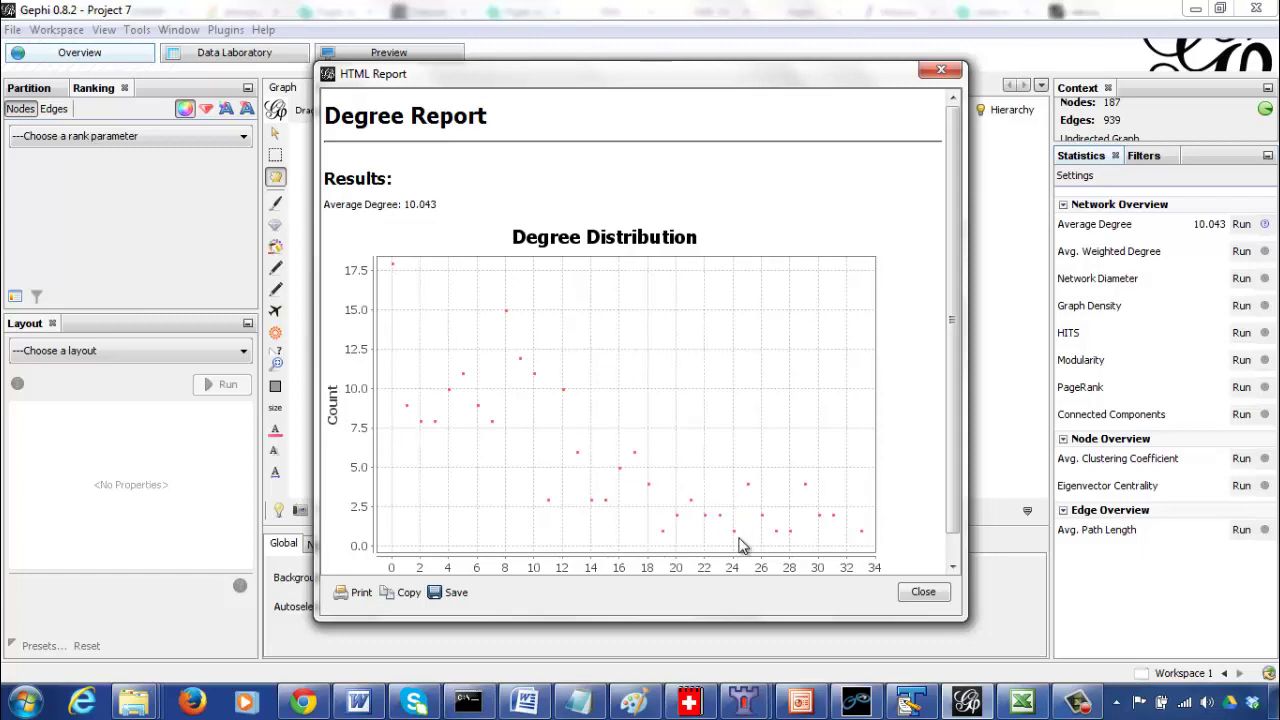
{"action": "left_click", "coordinate": [955, 545]}
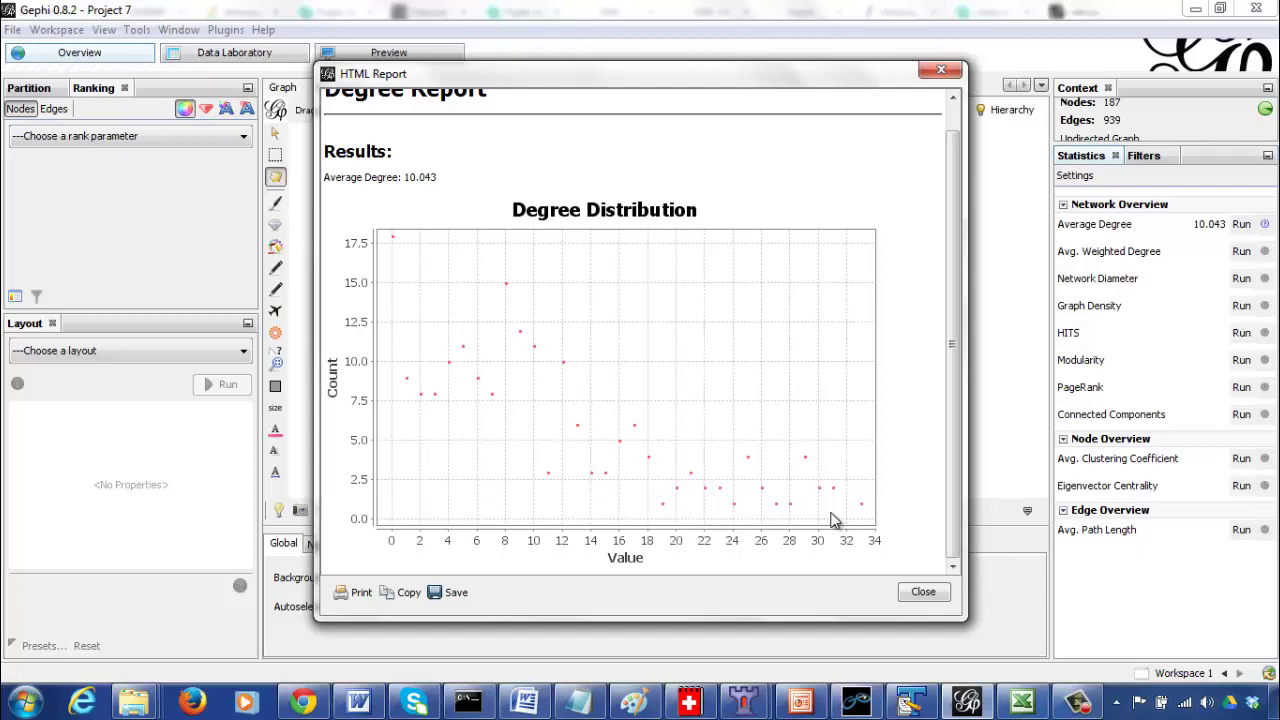
{"action": "left_click", "coordinate": [926, 593]}
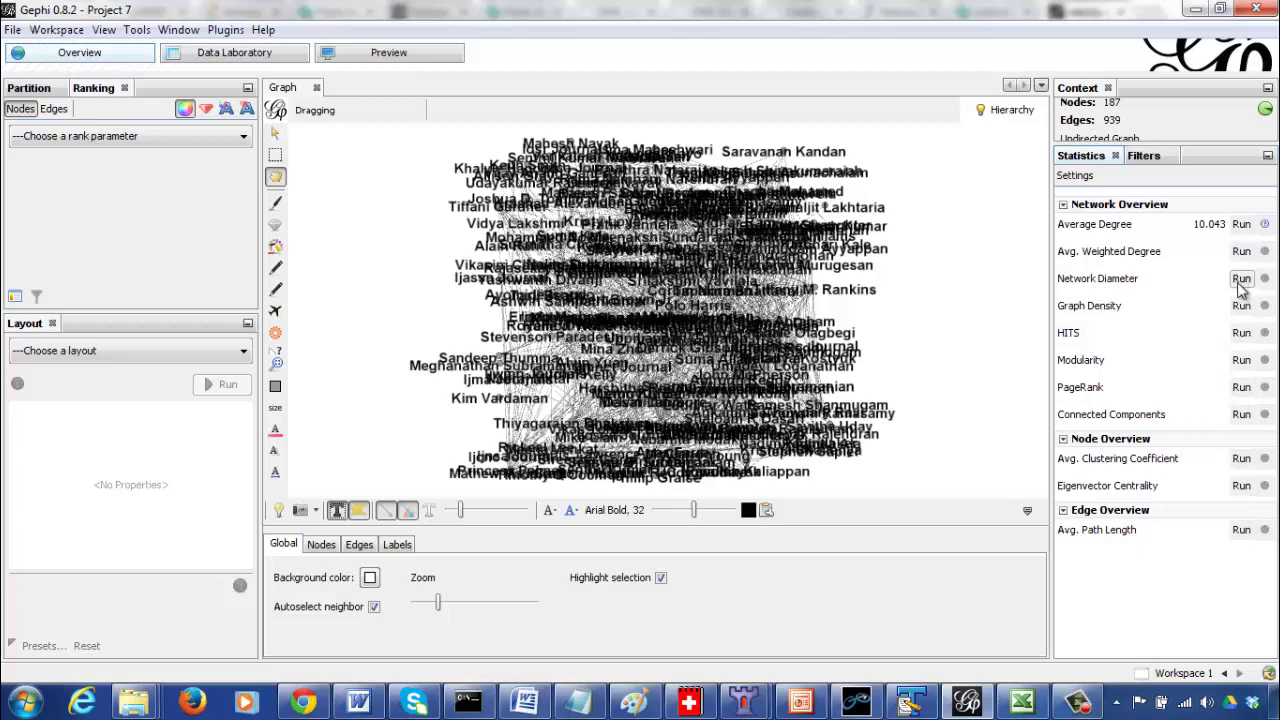
- Run the Connected Components statistic as UnDirected, review the size distribution report, and close it
{"action": "left_click", "coordinate": [1240, 415]}
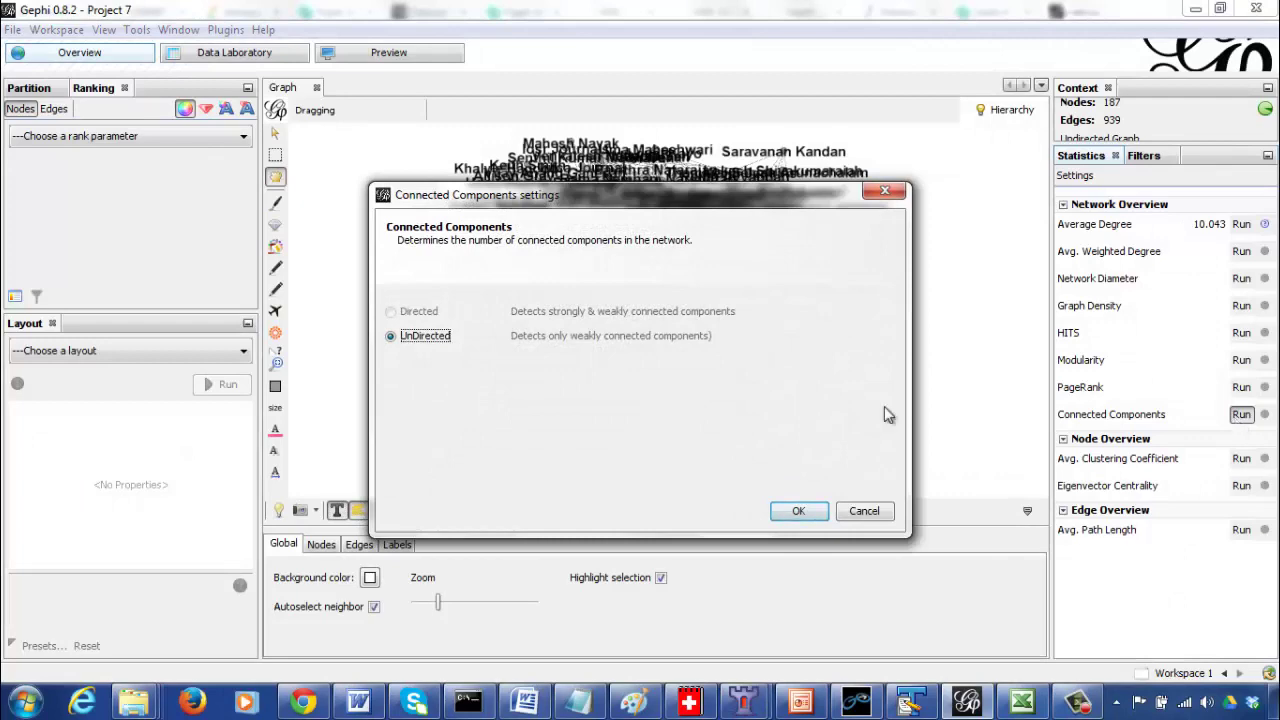
{"action": "left_click", "coordinate": [799, 511]}
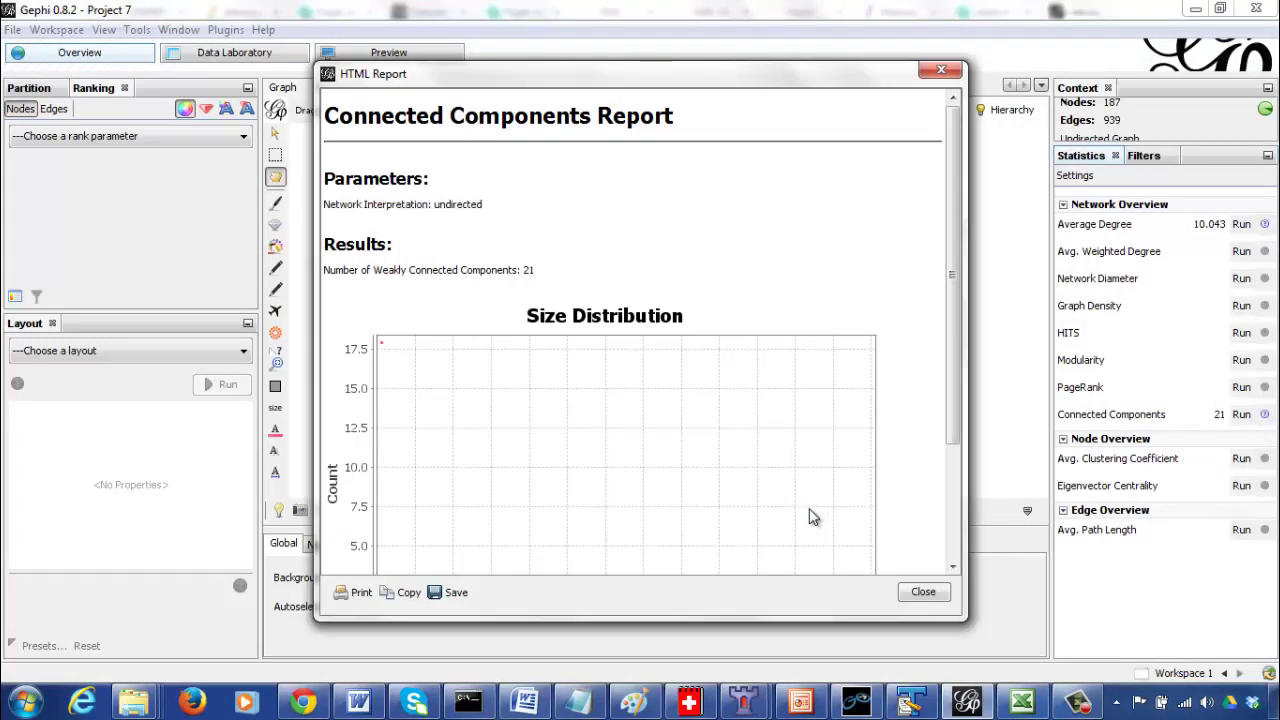
{"action": "left_click", "coordinate": [955, 480]}
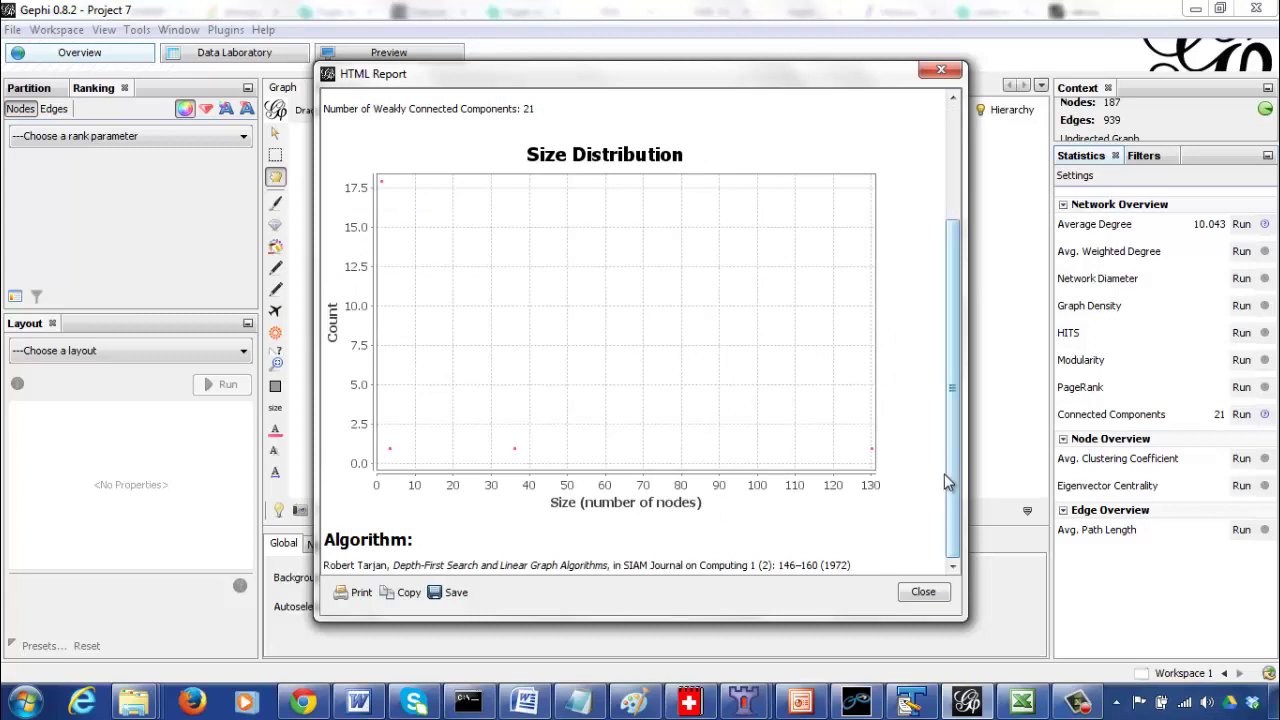
{"action": "mouse_move", "coordinate": [953, 483]}
{"action": "left_mouse_down"}
{"action": "mouse_move", "coordinate": [951, 393]}
{"action": "mouse_move", "coordinate": [953, 495]}
{"action": "mouse_move", "coordinate": [943, 470]}
{"action": "left_mouse_up"}
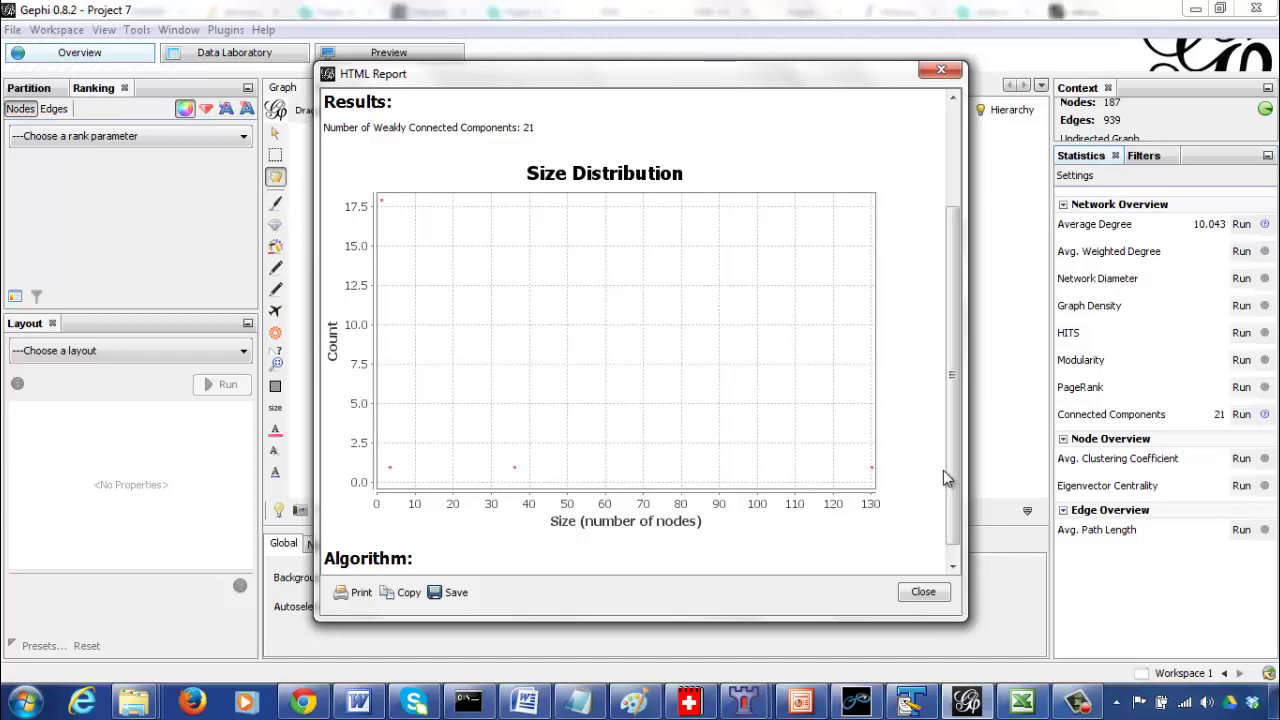
{"action": "left_click", "coordinate": [930, 598]}
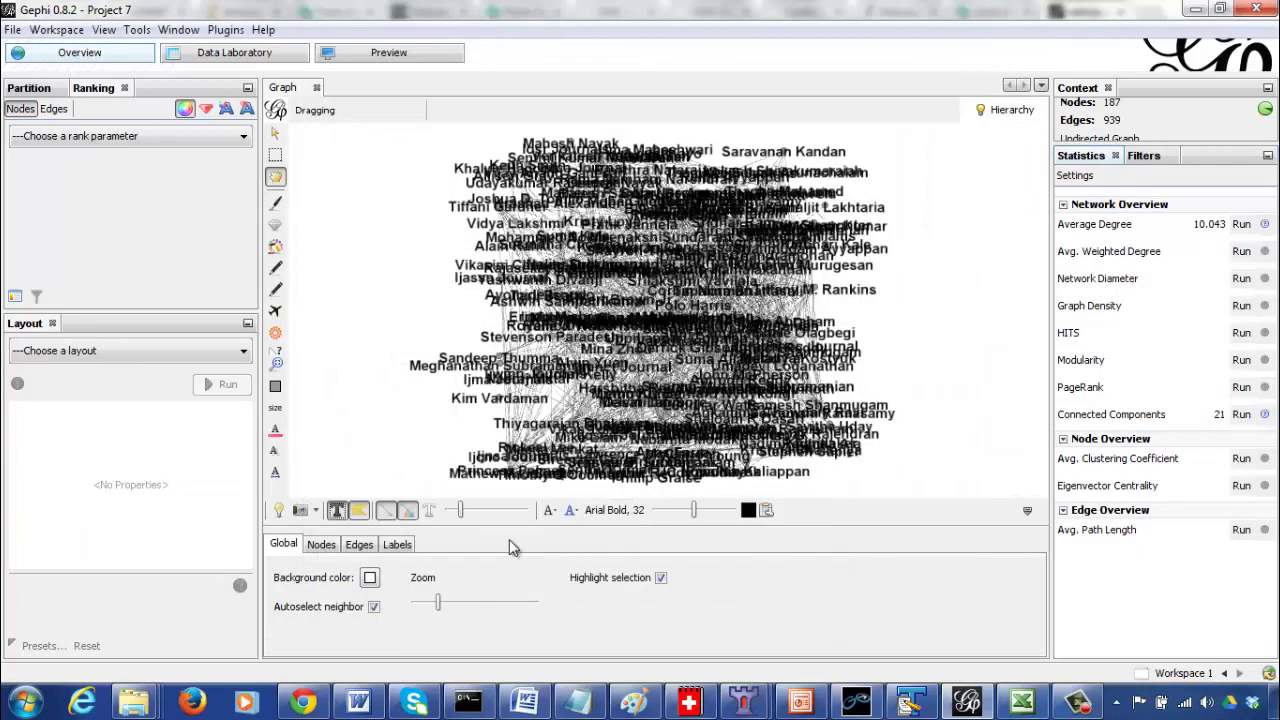
- Hide the node labels and color the nodes by Component ID using the ranking color gradient
{"action": "left_click", "coordinate": [339, 511]}
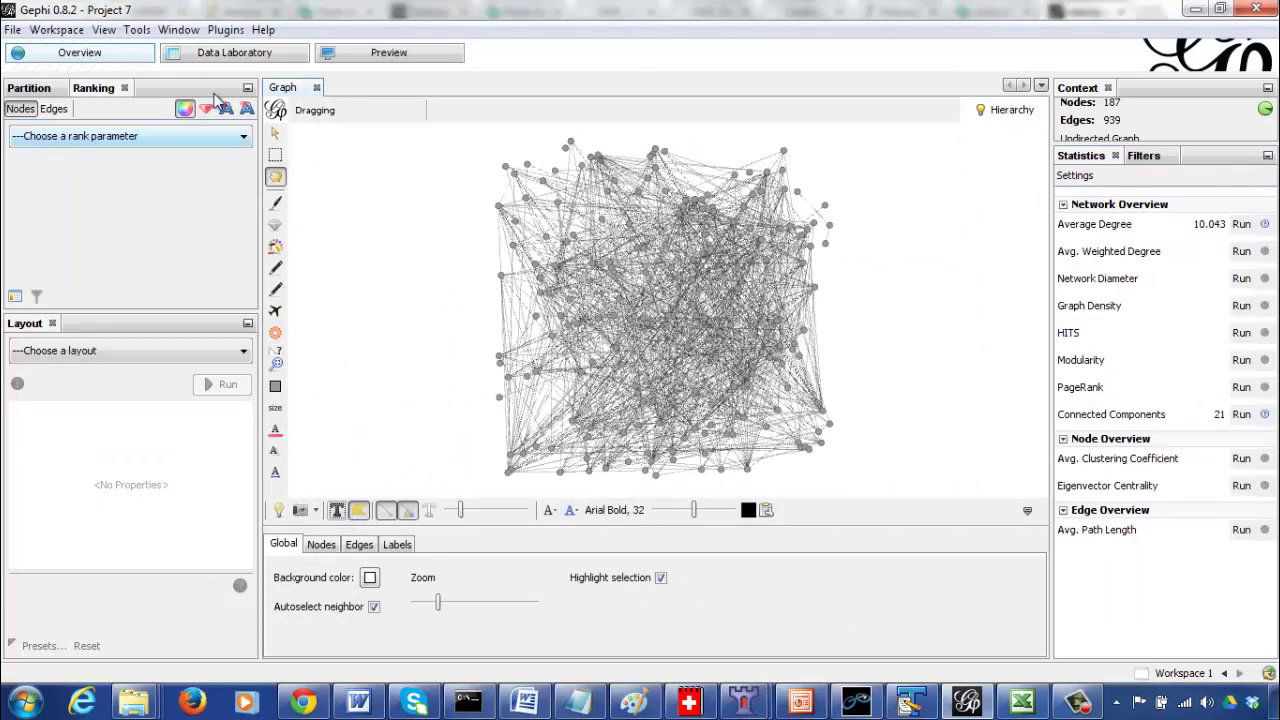
{"action": "left_click", "coordinate": [180, 137]}
{"action": "left_click", "coordinate": [150, 180]}
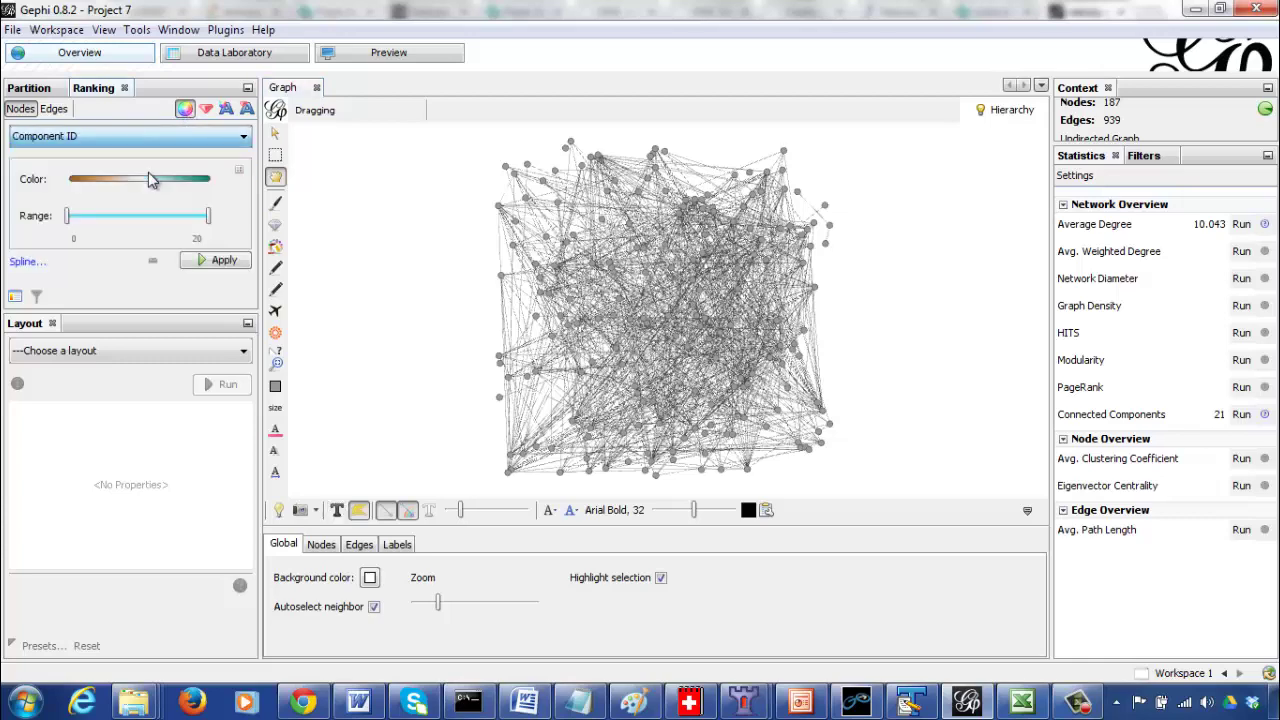
{"action": "left_click", "coordinate": [207, 266]}
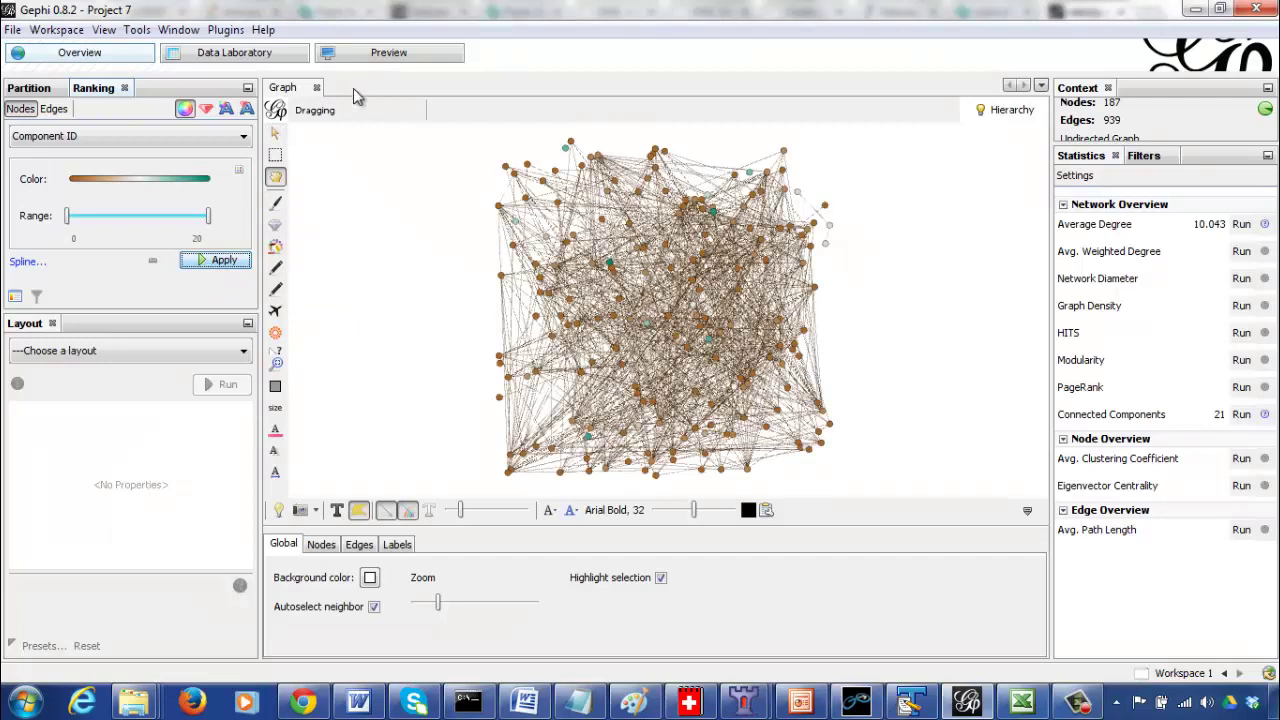
- Render the Component ID colored network in the preview, and return to the graph overview
{"action": "left_click", "coordinate": [370, 63]}
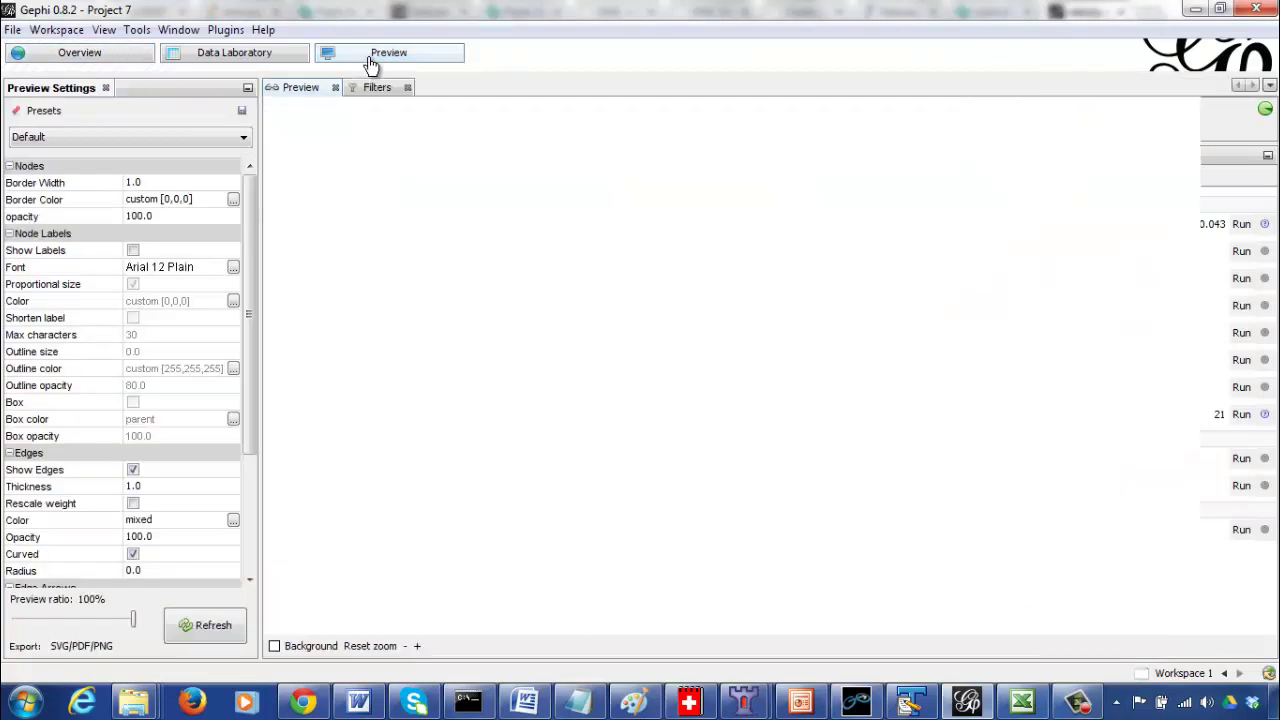
{"action": "left_click", "coordinate": [192, 638]}
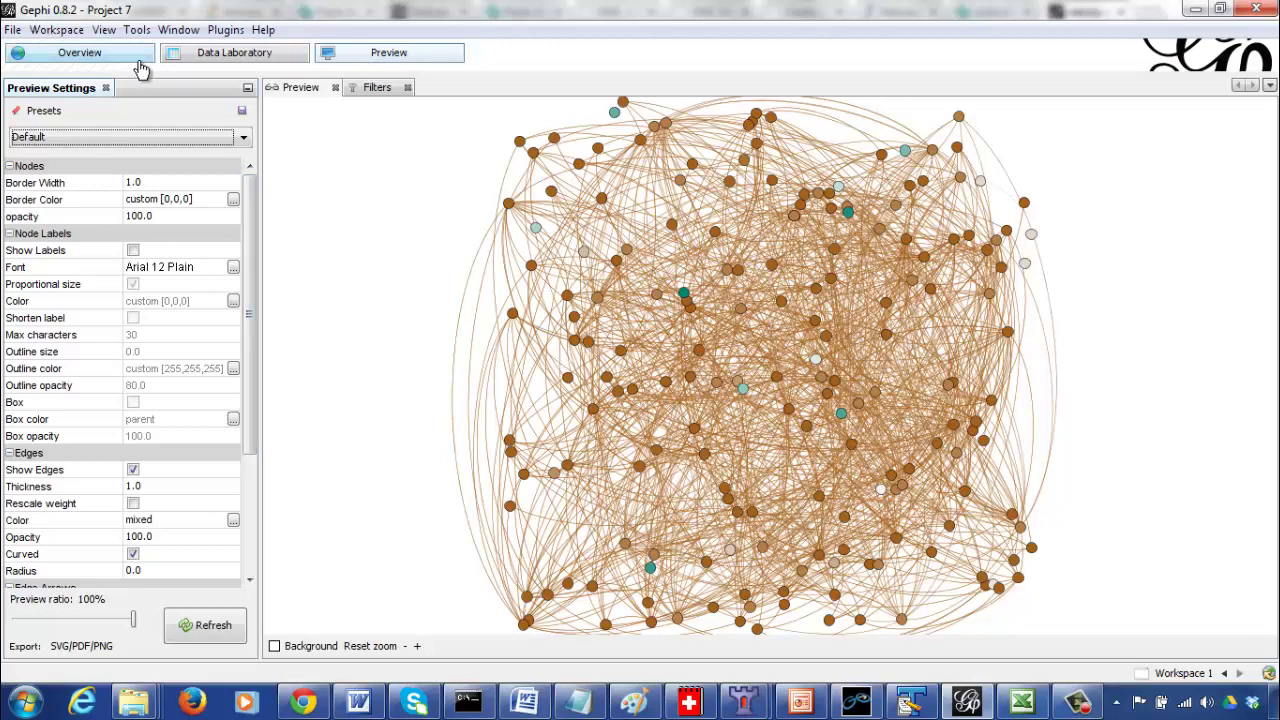
{"action": "left_click", "coordinate": [103, 53]}
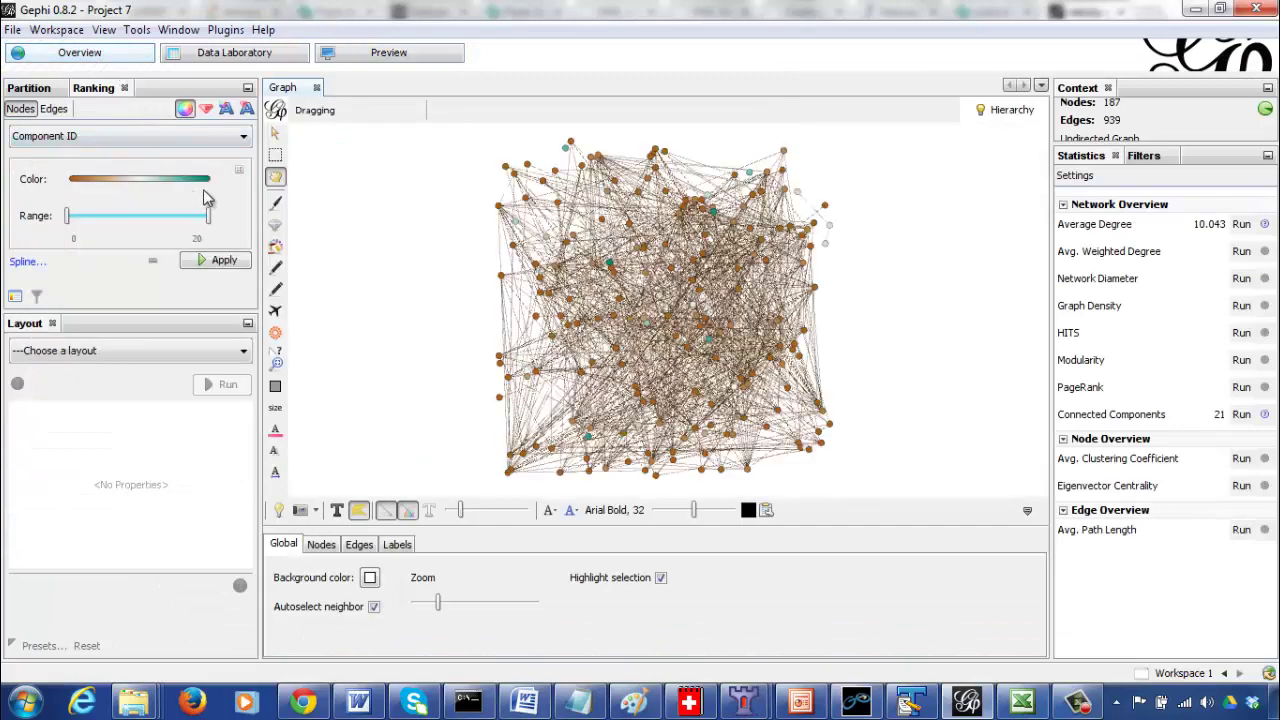
{"action": "right_click", "coordinate": [200, 180]}
{"action": "mouse_move", "coordinate": [207, 218]}
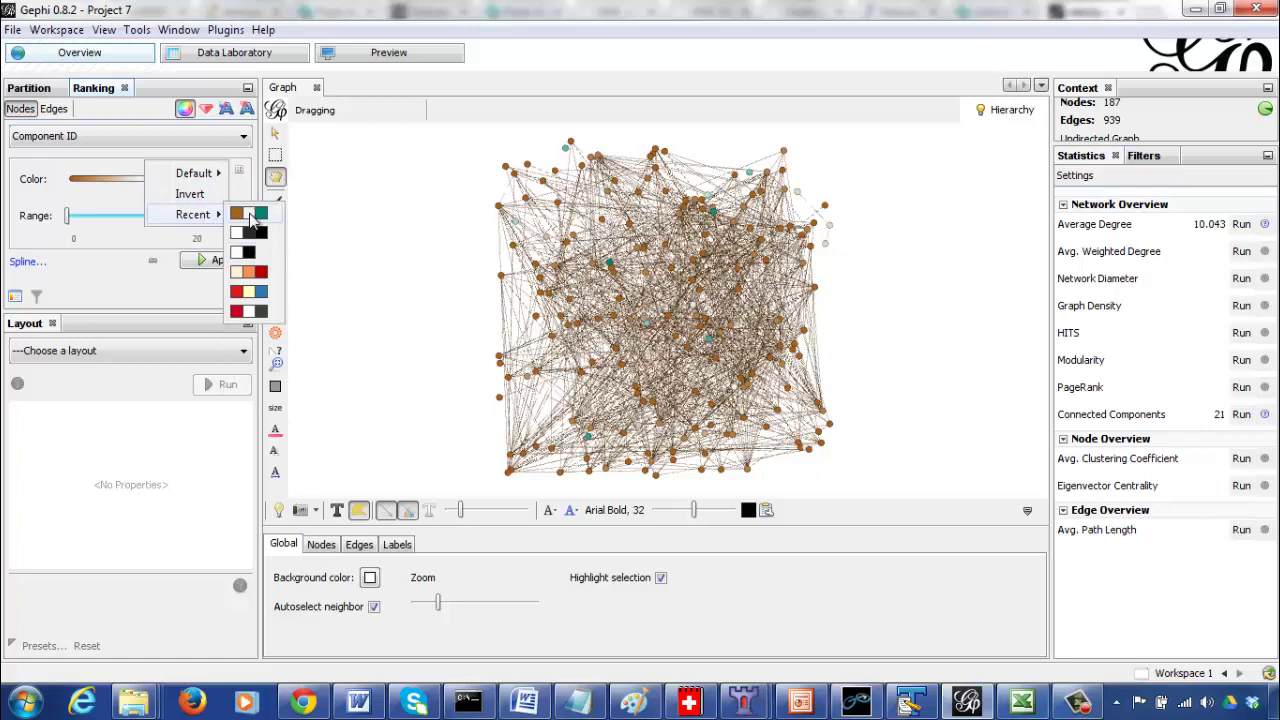
{"action": "left_click", "coordinate": [168, 302]}
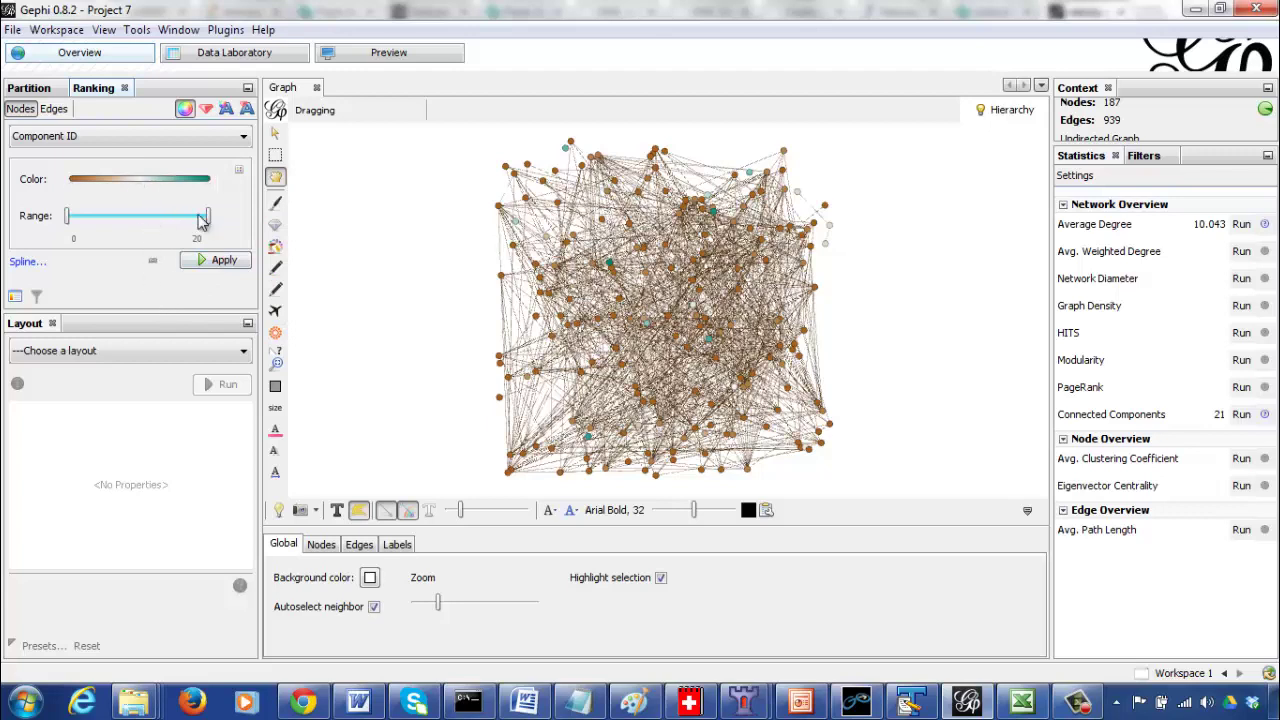
- Size the nodes by Degree from a minimum of 7 to a maximum of 74, and render the result in the preview
{"action": "left_click", "coordinate": [206, 112]}
{"action": "left_click", "coordinate": [196, 138]}
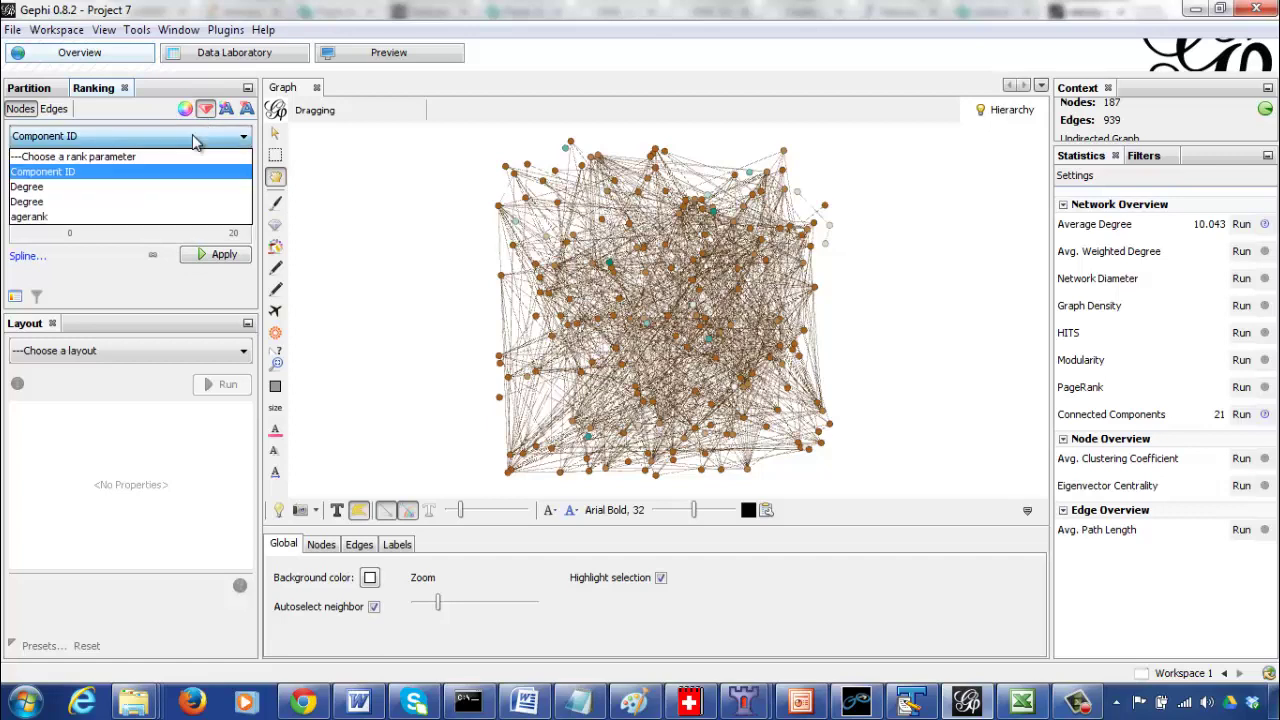
{"action": "left_click", "coordinate": [180, 187]}
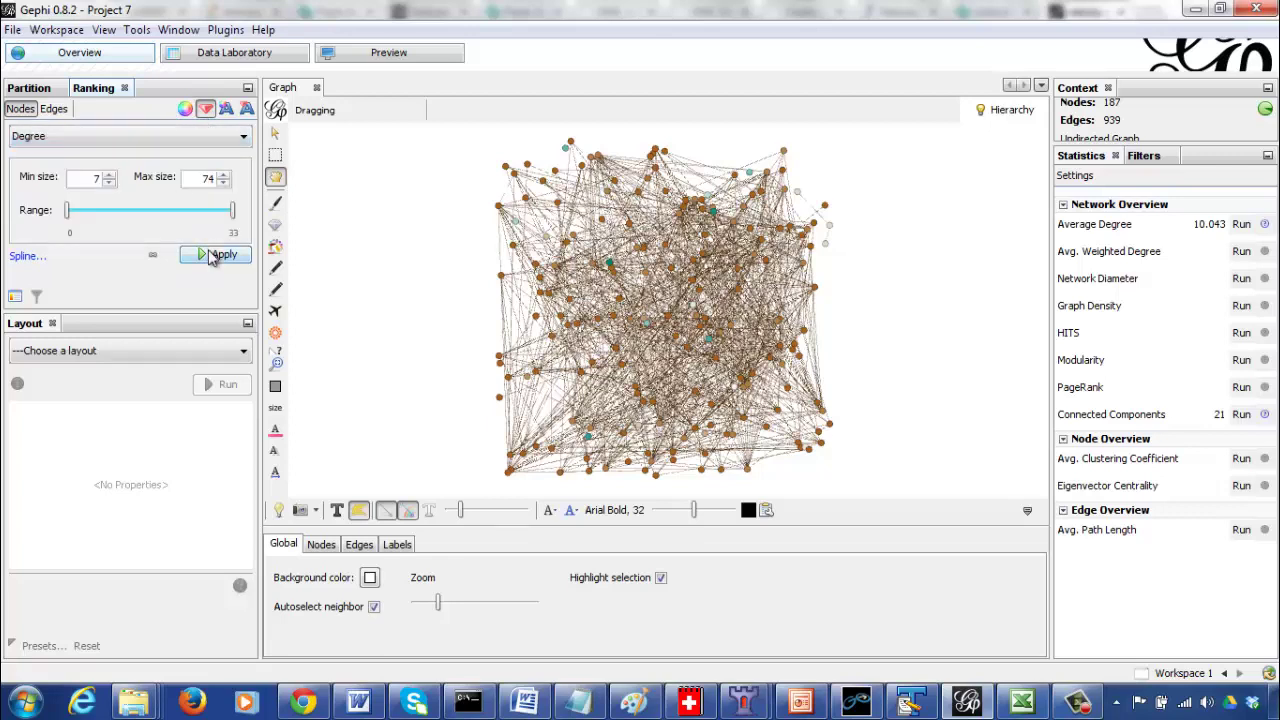
{"action": "left_click", "coordinate": [213, 257]}
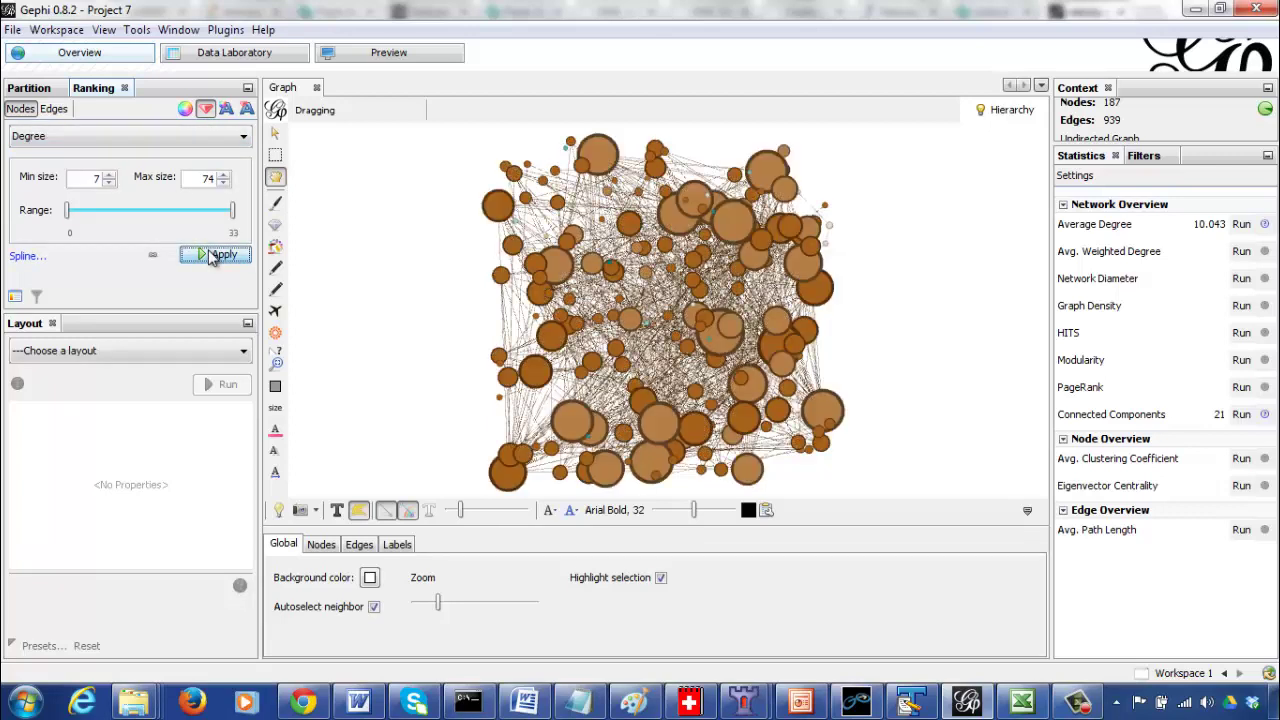
{"action": "left_click", "coordinate": [380, 55]}
{"action": "left_click", "coordinate": [218, 628]}
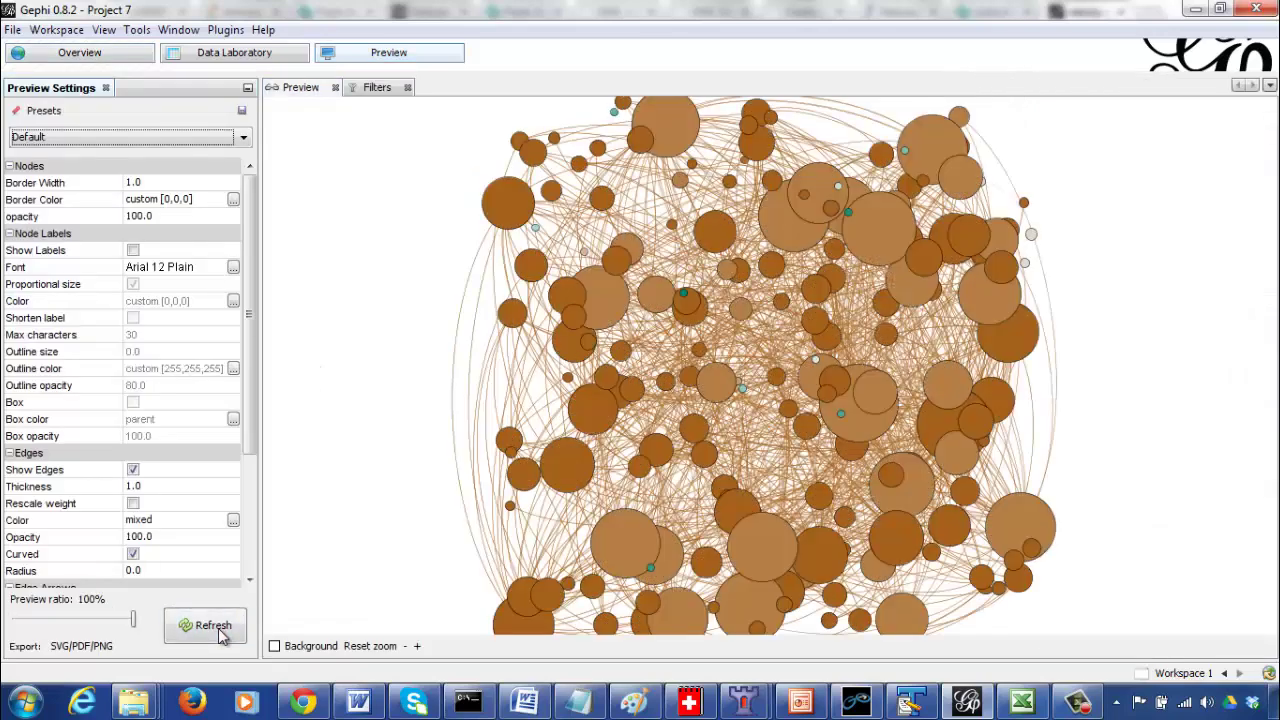
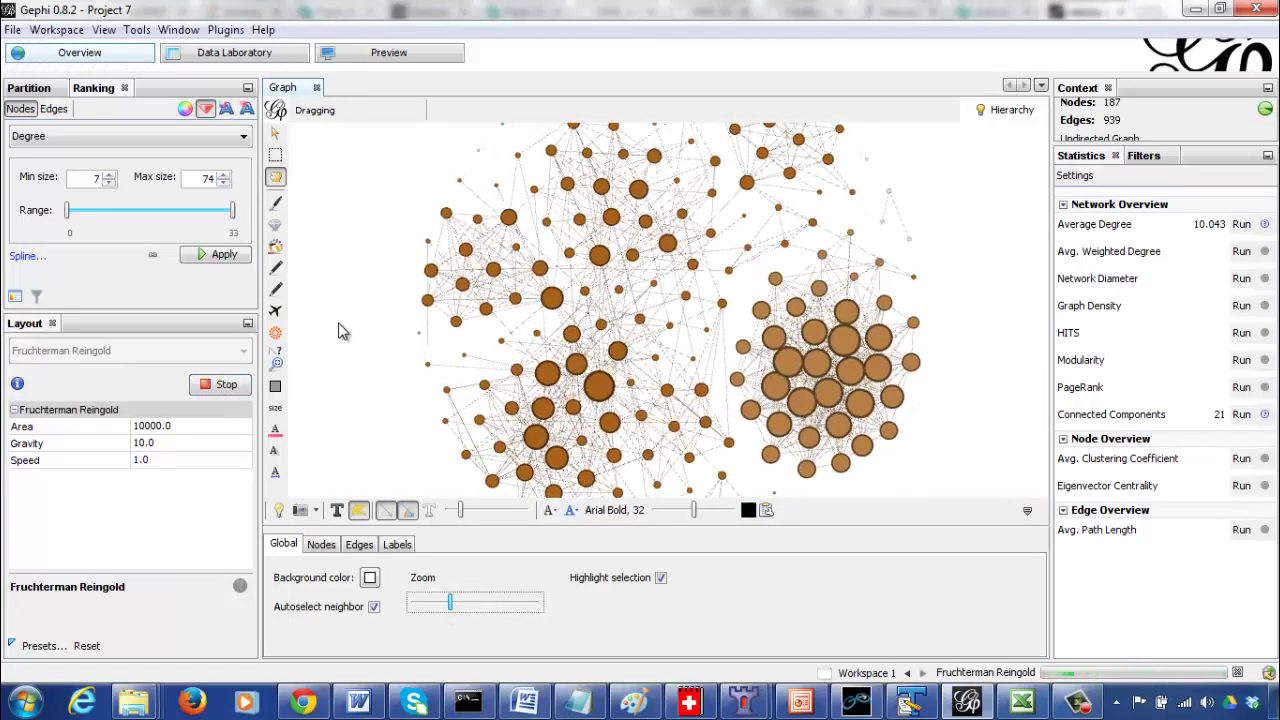
- Zoom the graph out to fit the whole Fruchterman Reingold layout and collapse the extended graph settings
{"action": "left_click_drag", "start_coordinate": [450, 605], "coordinate": [463, 609]}
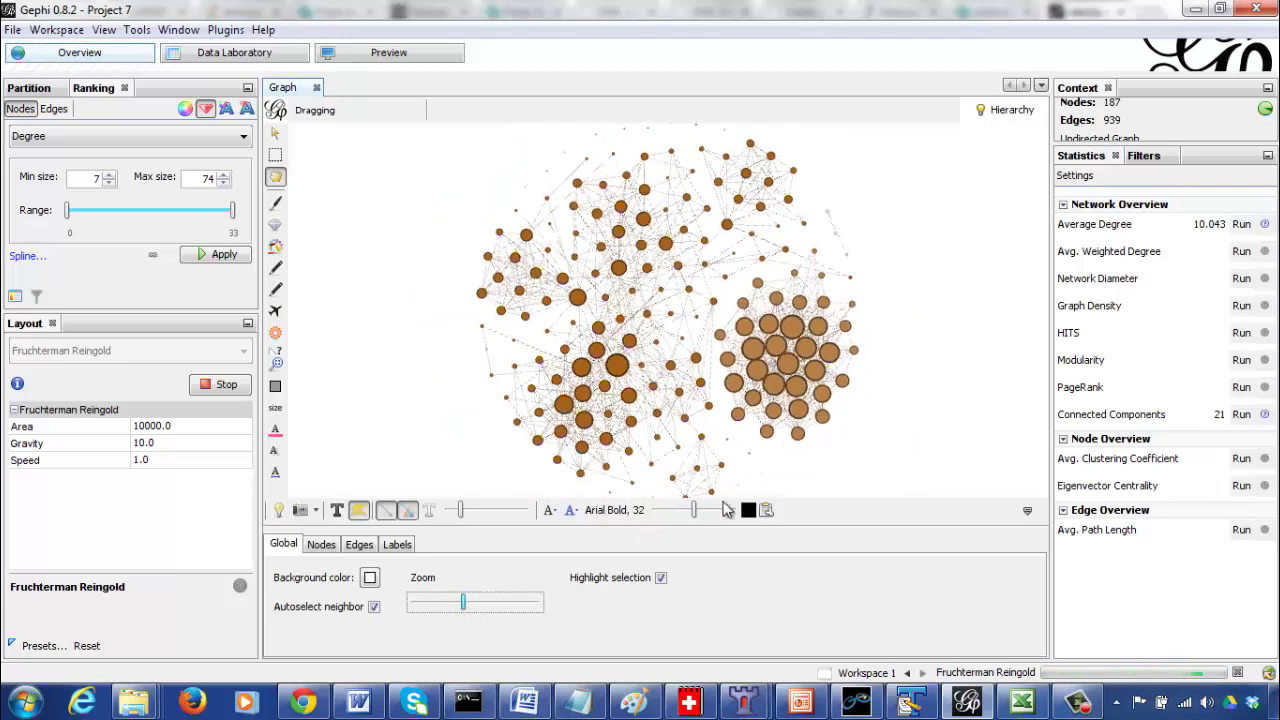
{"action": "left_click_drag", "start_coordinate": [463, 603], "coordinate": [451, 605]}
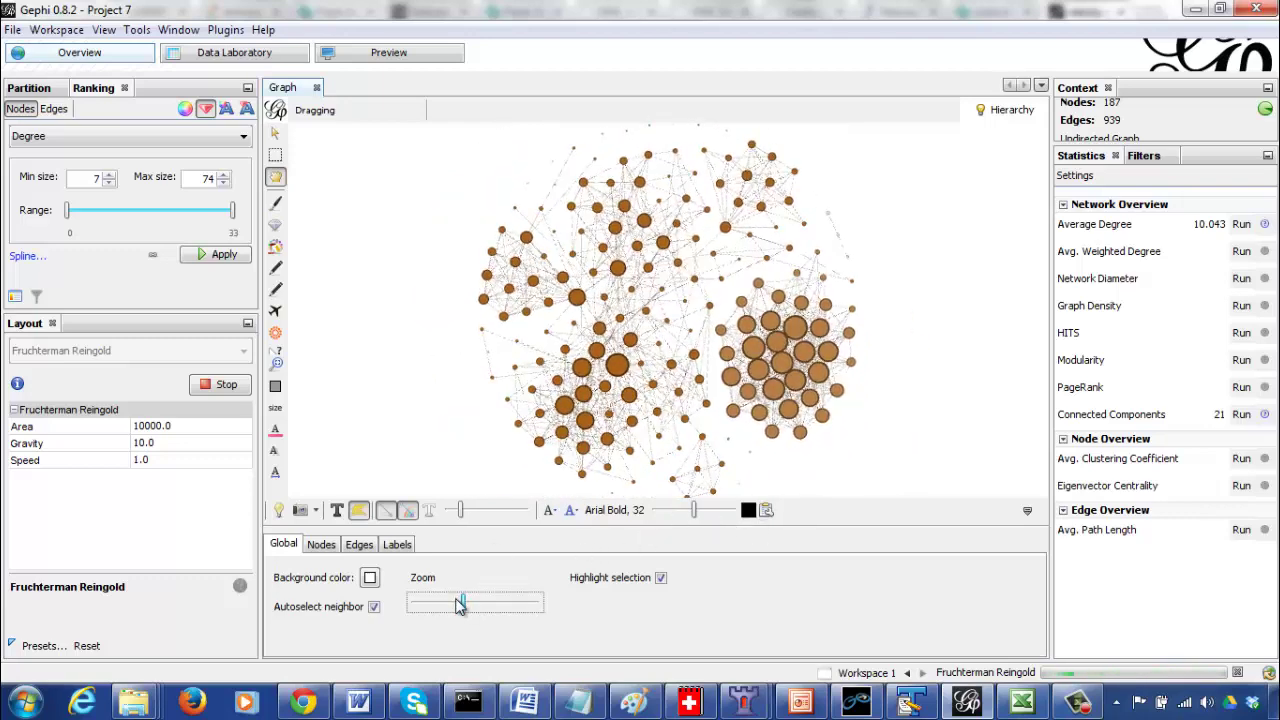
{"action": "left_click", "coordinate": [1027, 511]}
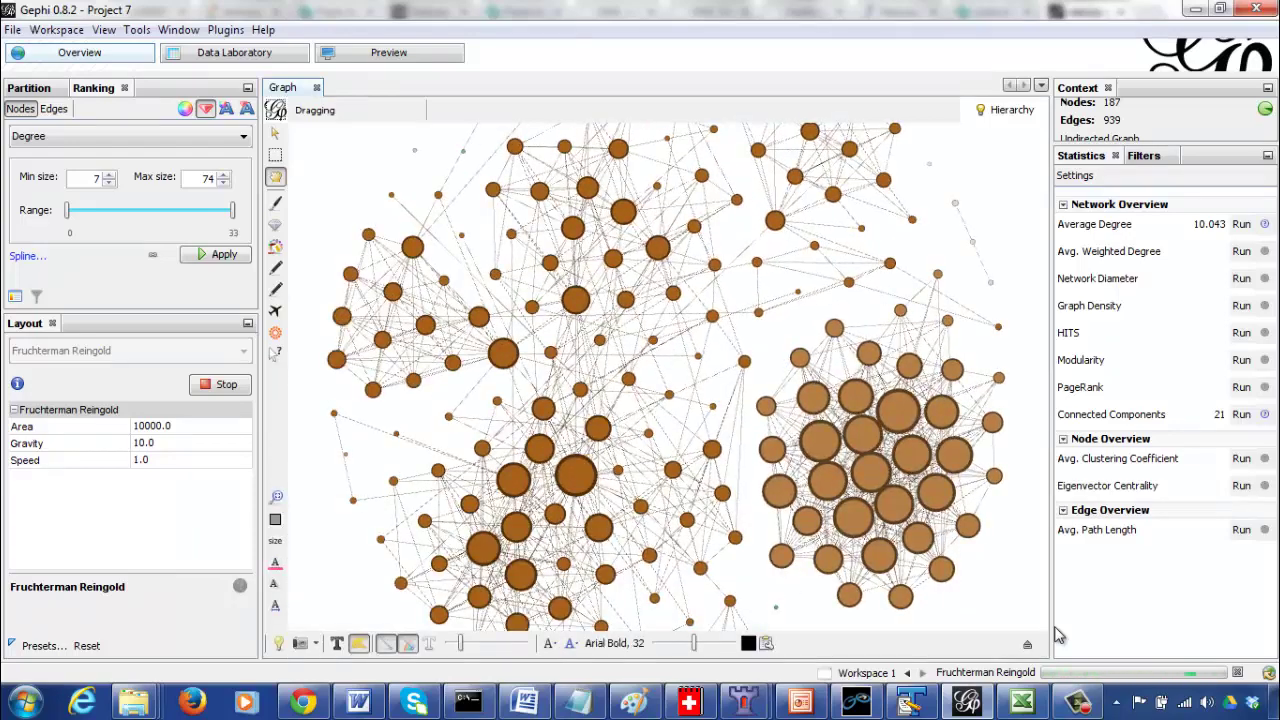
{"action": "left_click", "coordinate": [1027, 648]}
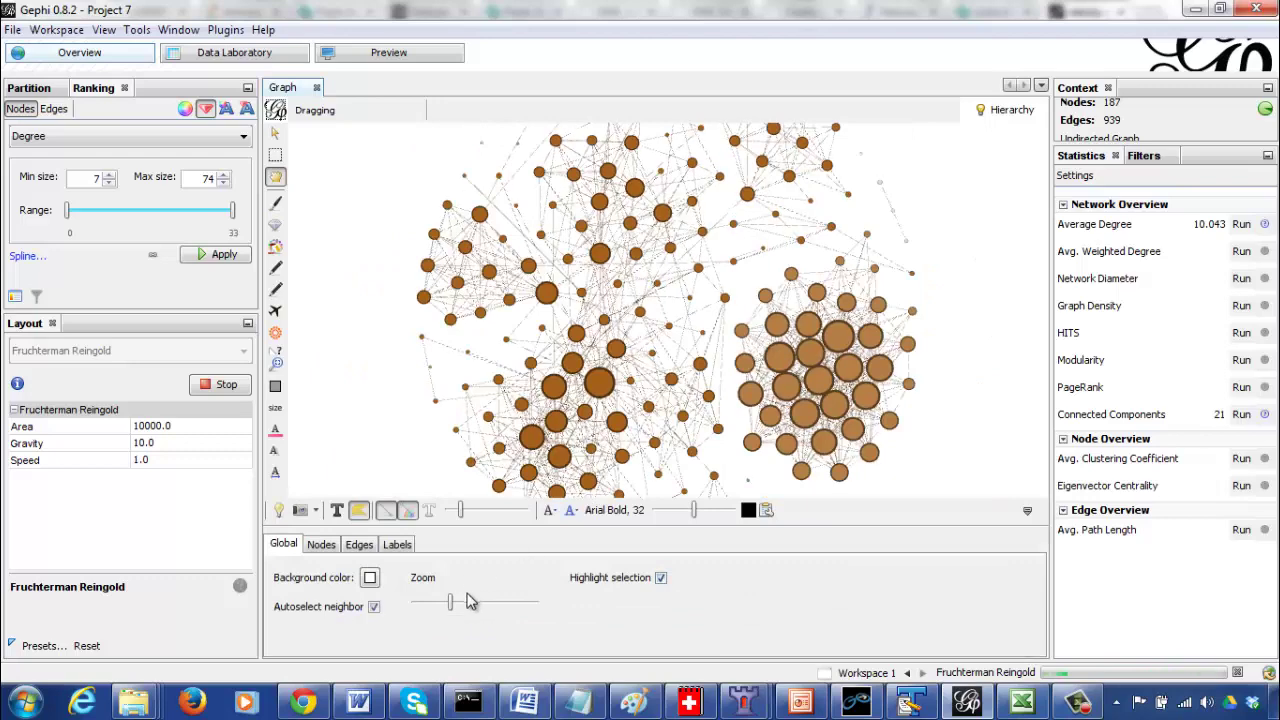
{"action": "left_click_drag", "start_coordinate": [457, 601], "coordinate": [463, 601]}
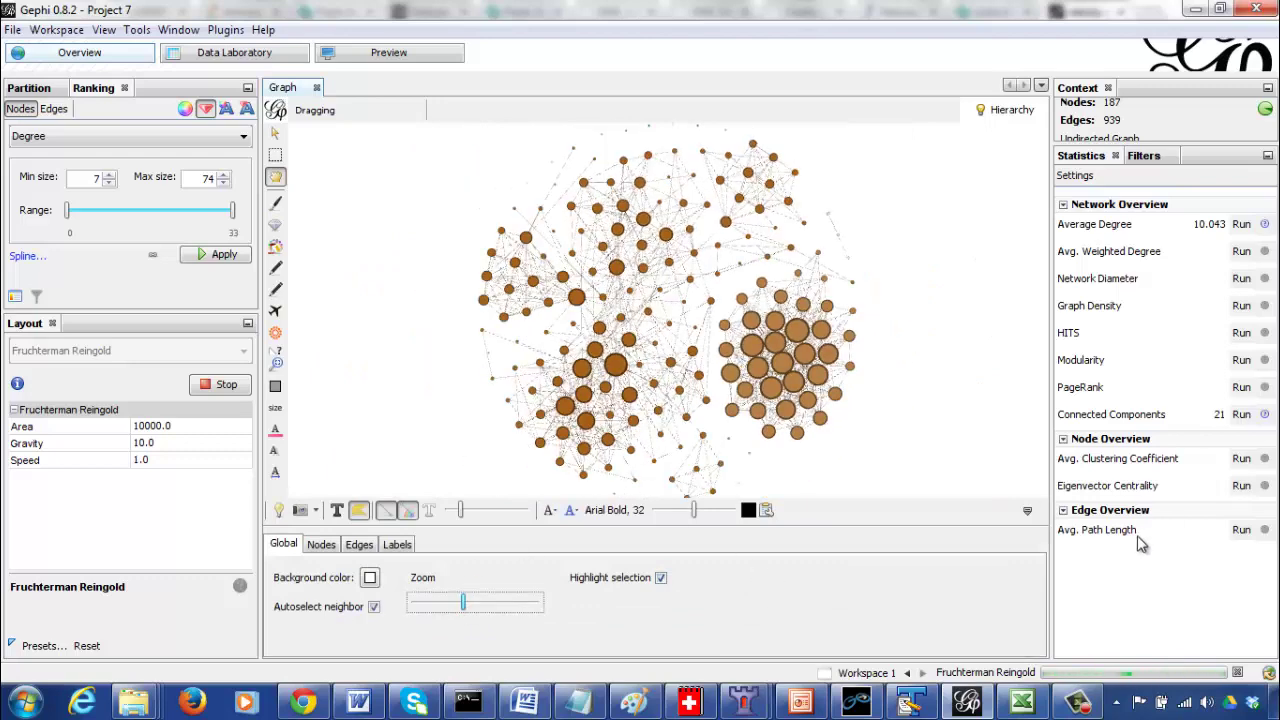
{"action": "left_click", "coordinate": [1027, 510]}
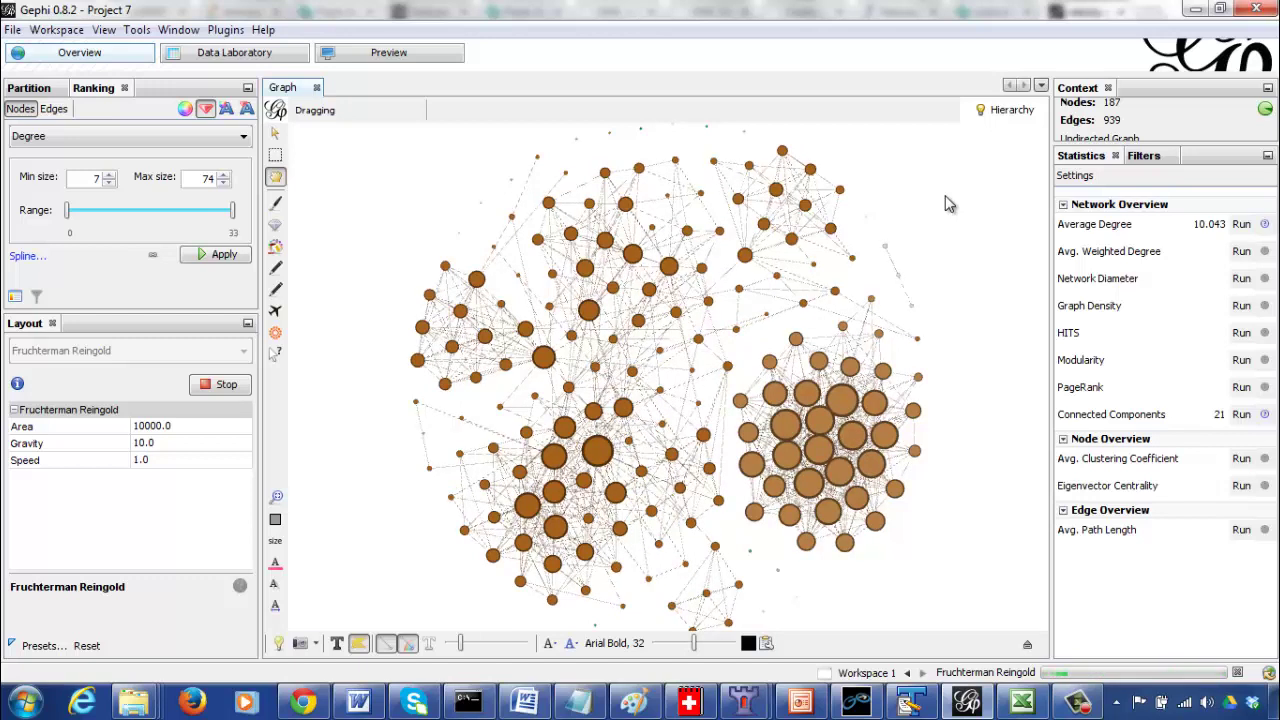
- Add a topology Degree Range filter to the queries, set its range to 2–33, and apply it to the network
{"action": "left_click", "coordinate": [1160, 157]}
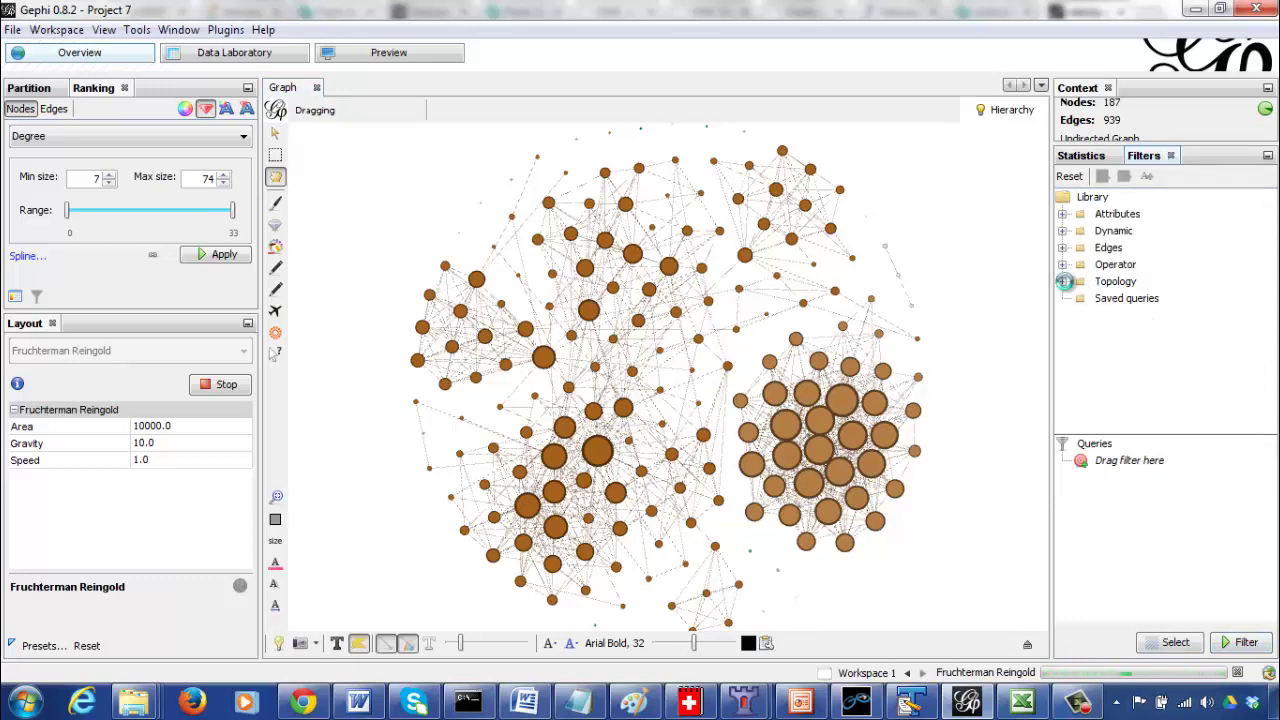
{"action": "left_click", "coordinate": [1064, 283]}
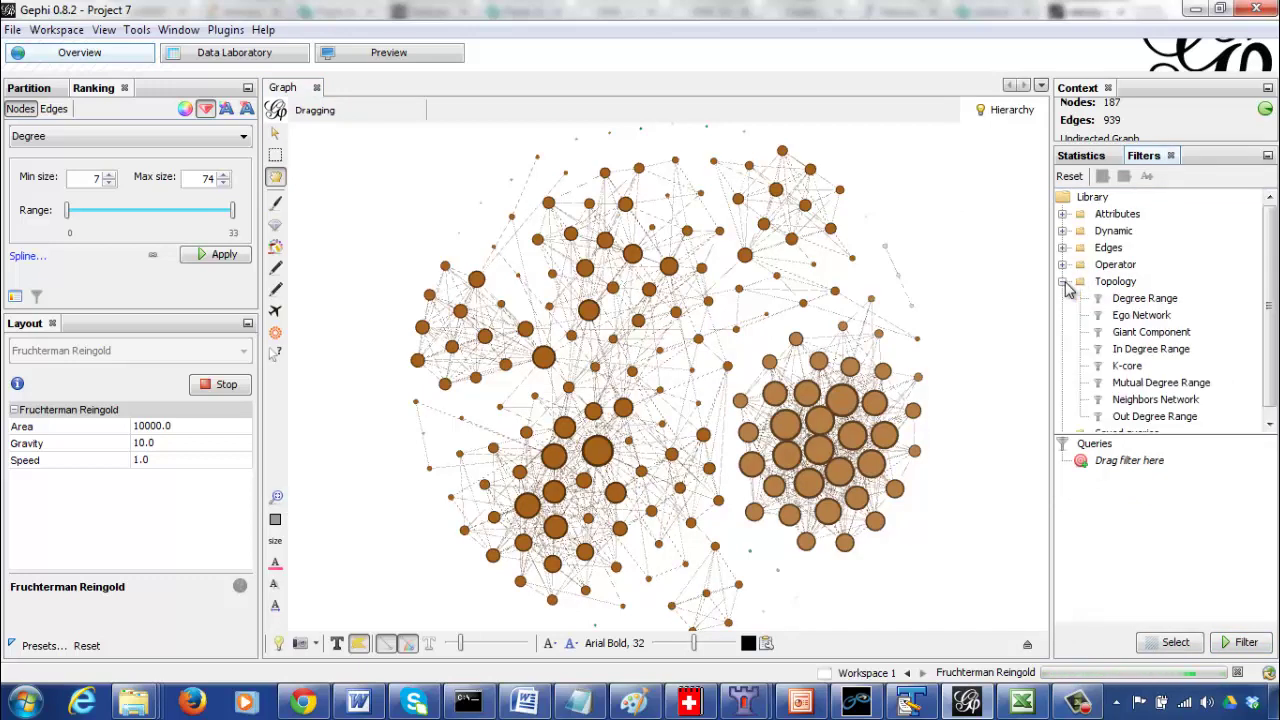
{"action": "left_click", "coordinate": [1132, 302]}
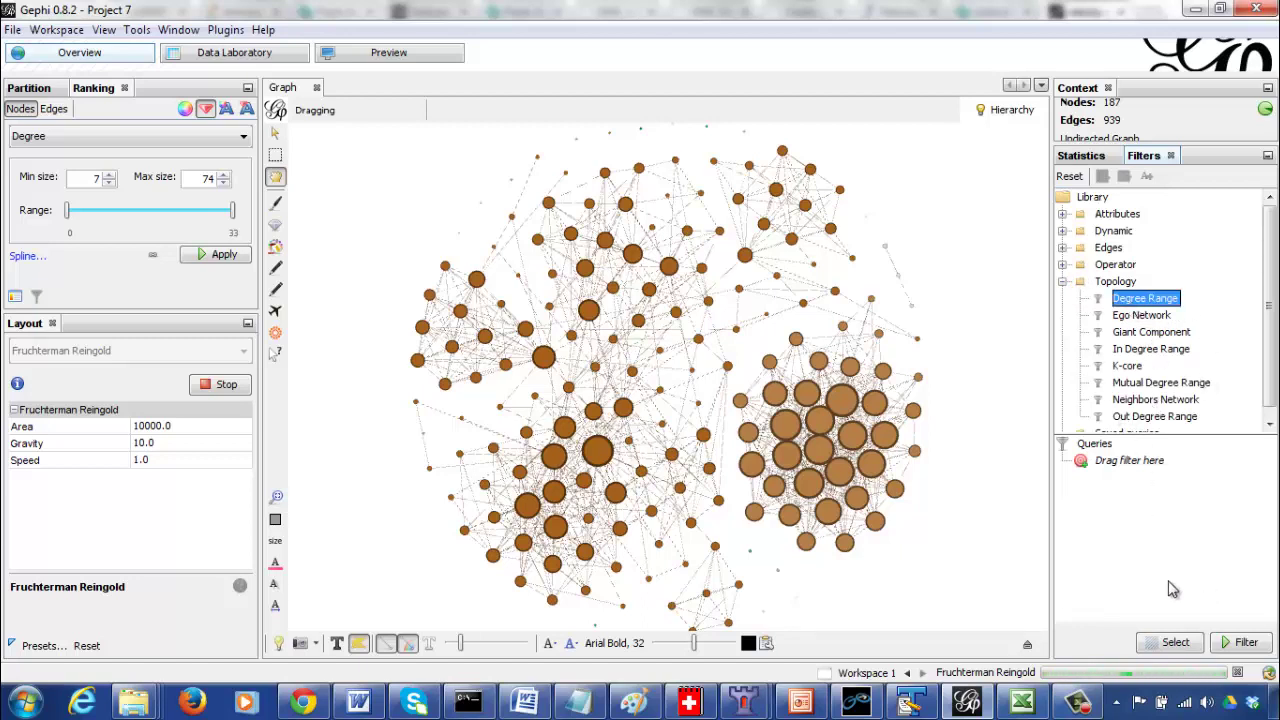
{"action": "left_click_drag", "start_coordinate": [1140, 303], "coordinate": [1134, 502]}
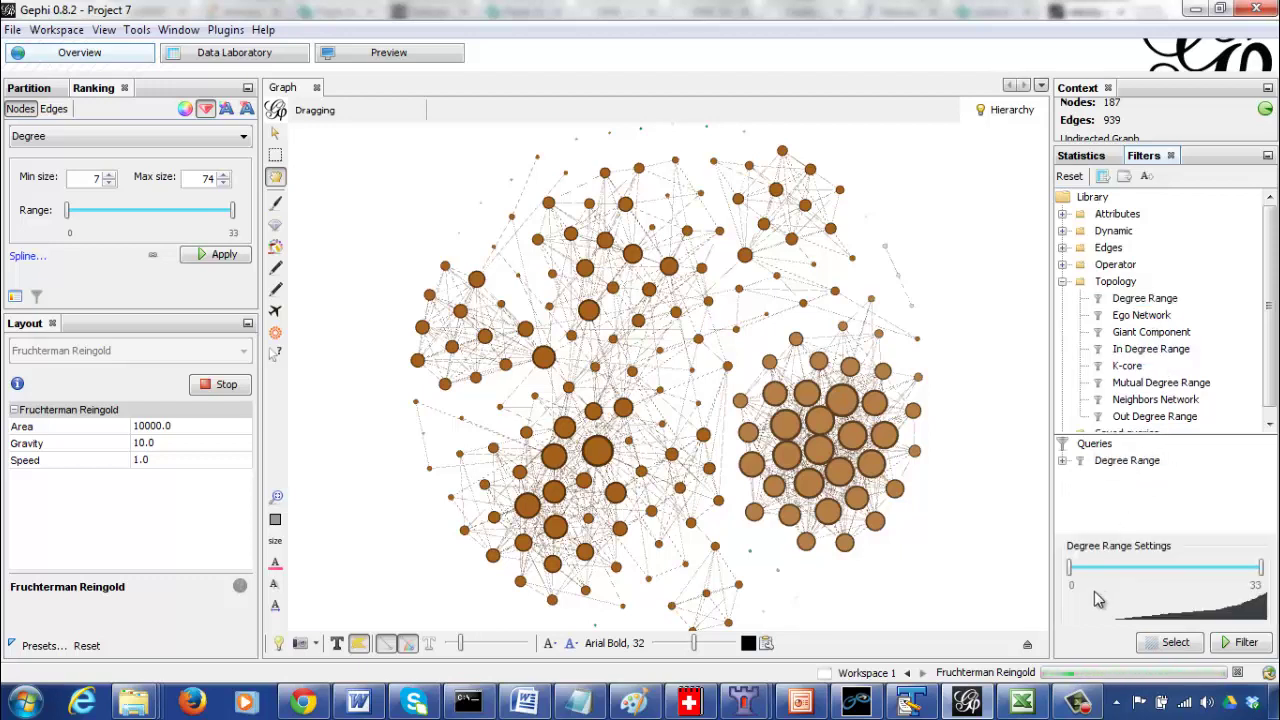
{"action": "left_click_drag", "start_coordinate": [1069, 568], "coordinate": [1083, 580]}
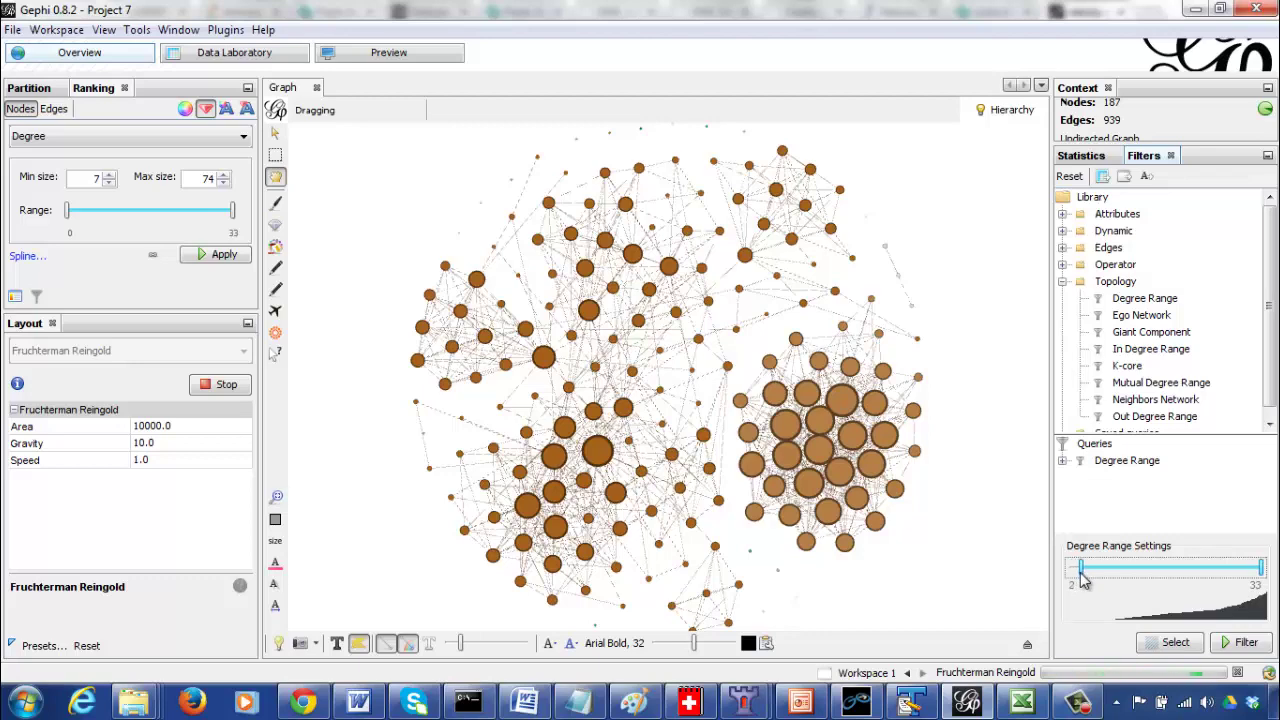
{"action": "left_click", "coordinate": [1236, 648]}
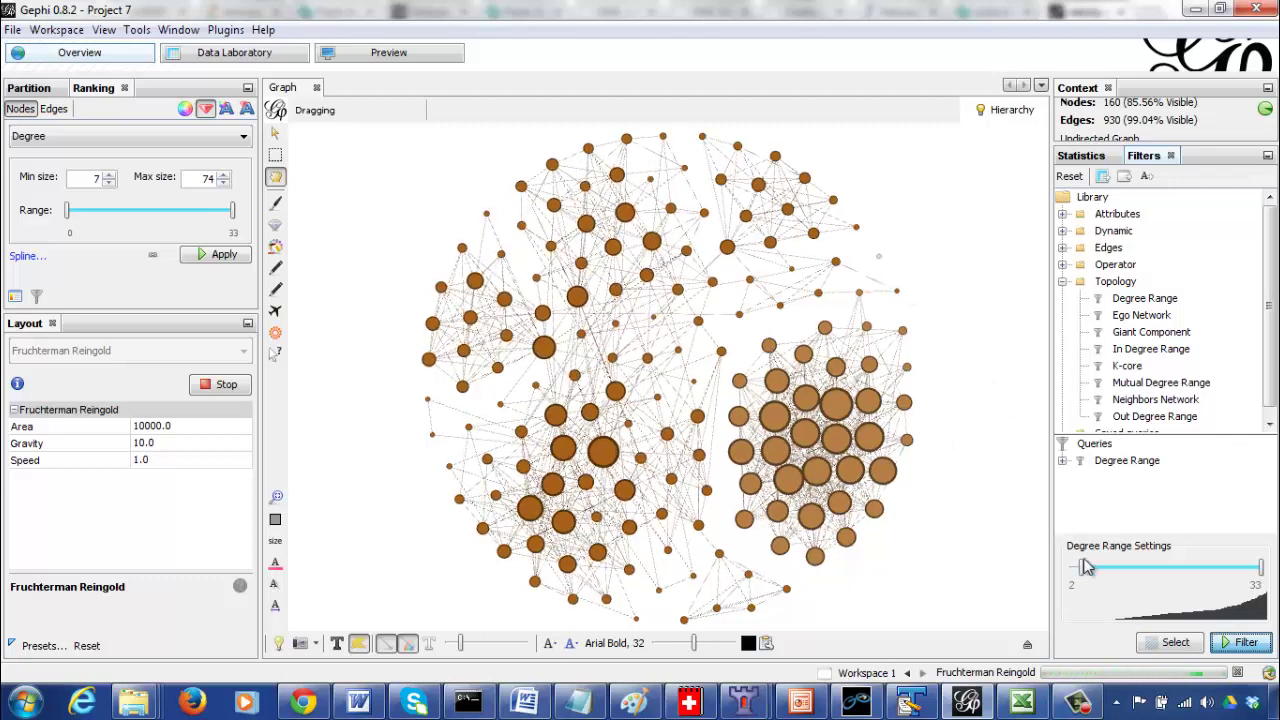
- Reset the Degree Range filter's lower bound to 0 for comparison, and raise it through 2 to 3
{"action": "left_click_drag", "start_coordinate": [1080, 568], "coordinate": [1071, 568]}
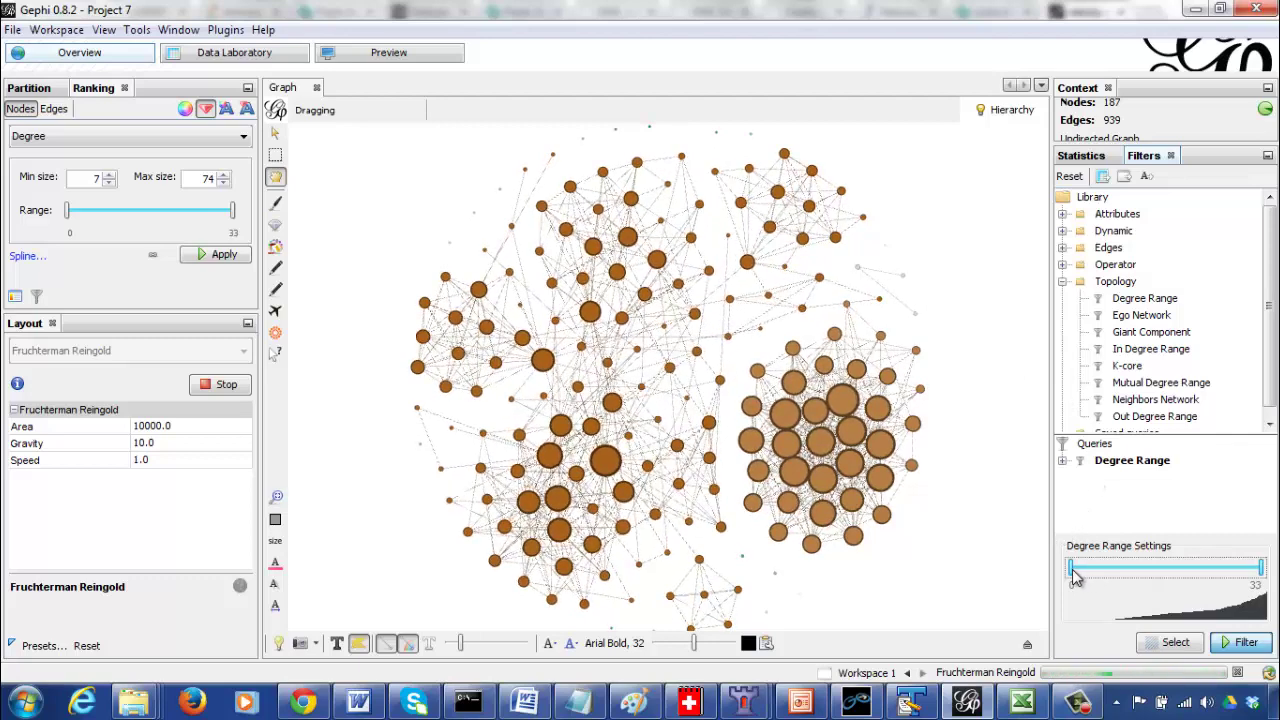
{"action": "mouse_move", "coordinate": [1075, 577]}
{"action": "left_mouse_down"}
{"action": "mouse_move", "coordinate": [1086, 578]}
{"action": "mouse_move", "coordinate": [1073, 580]}
{"action": "left_mouse_up"}
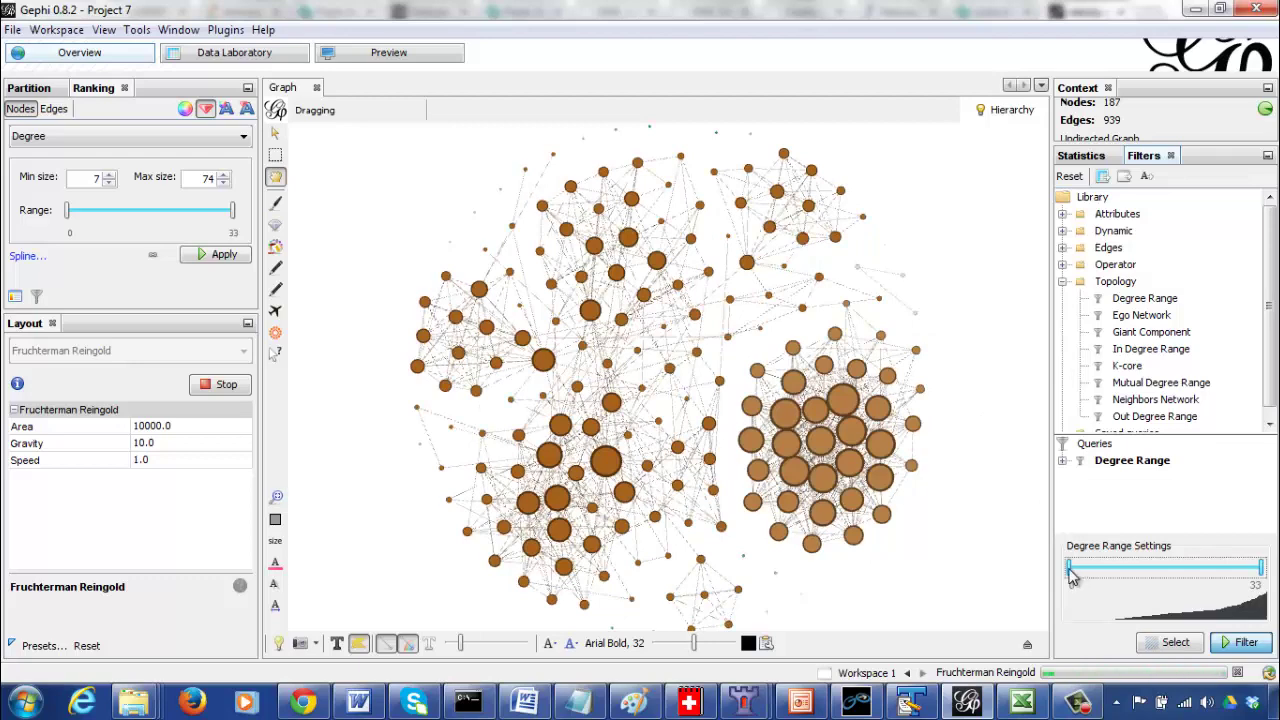
{"action": "left_click_drag", "start_coordinate": [1070, 574], "coordinate": [1086, 583]}
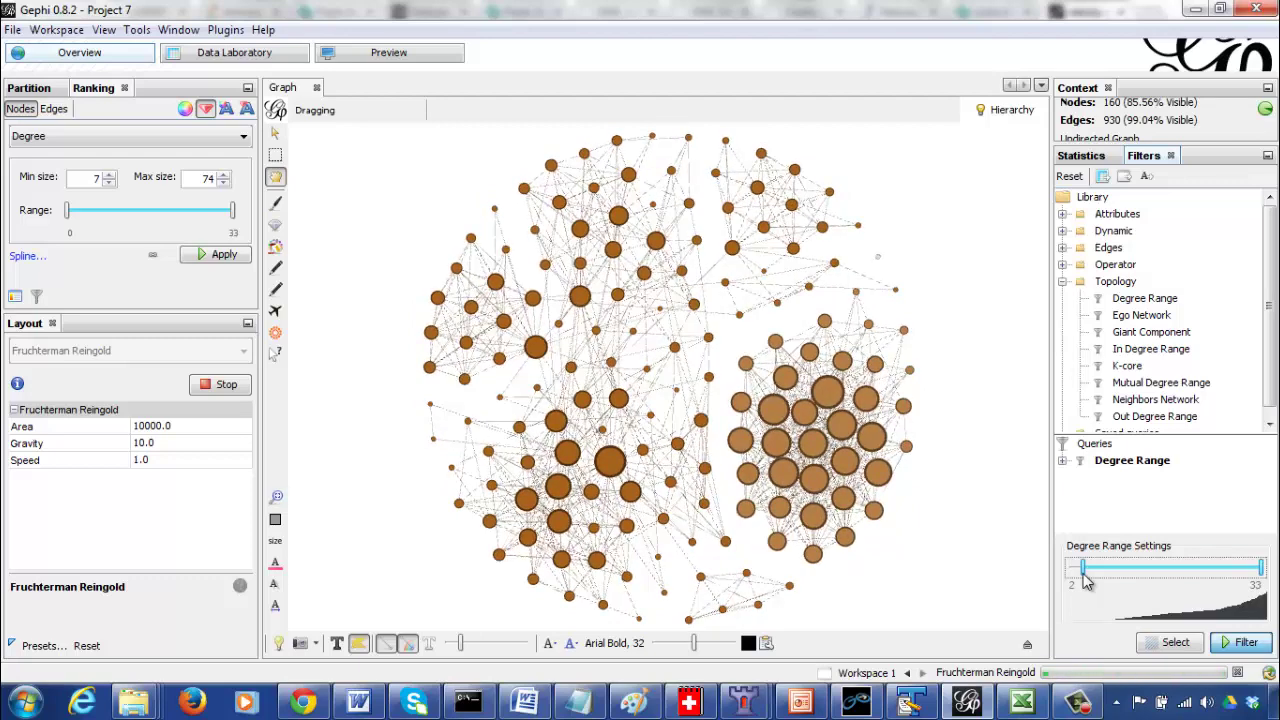
{"action": "left_click_drag", "start_coordinate": [1086, 582], "coordinate": [1091, 577]}
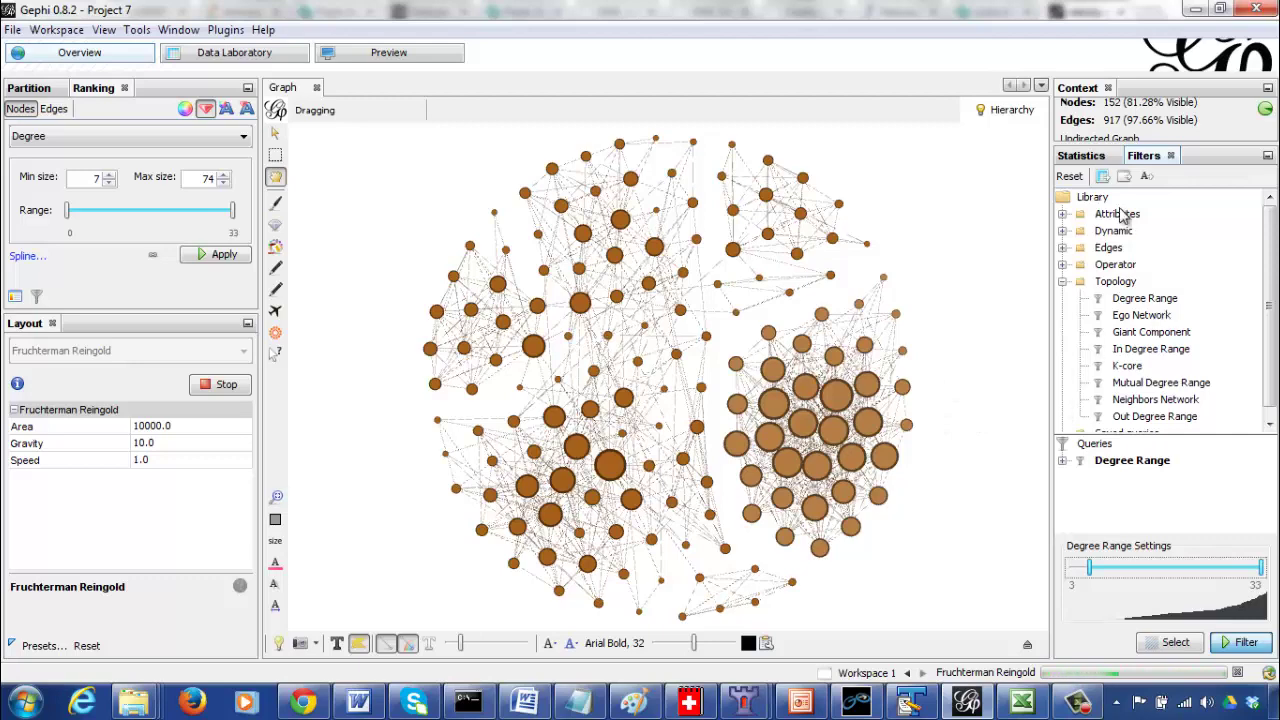
- Rerun the Connected Components statistic as UnDirected on the filtered network, review the size distribution report, and close it
{"action": "left_click", "coordinate": [1104, 158]}
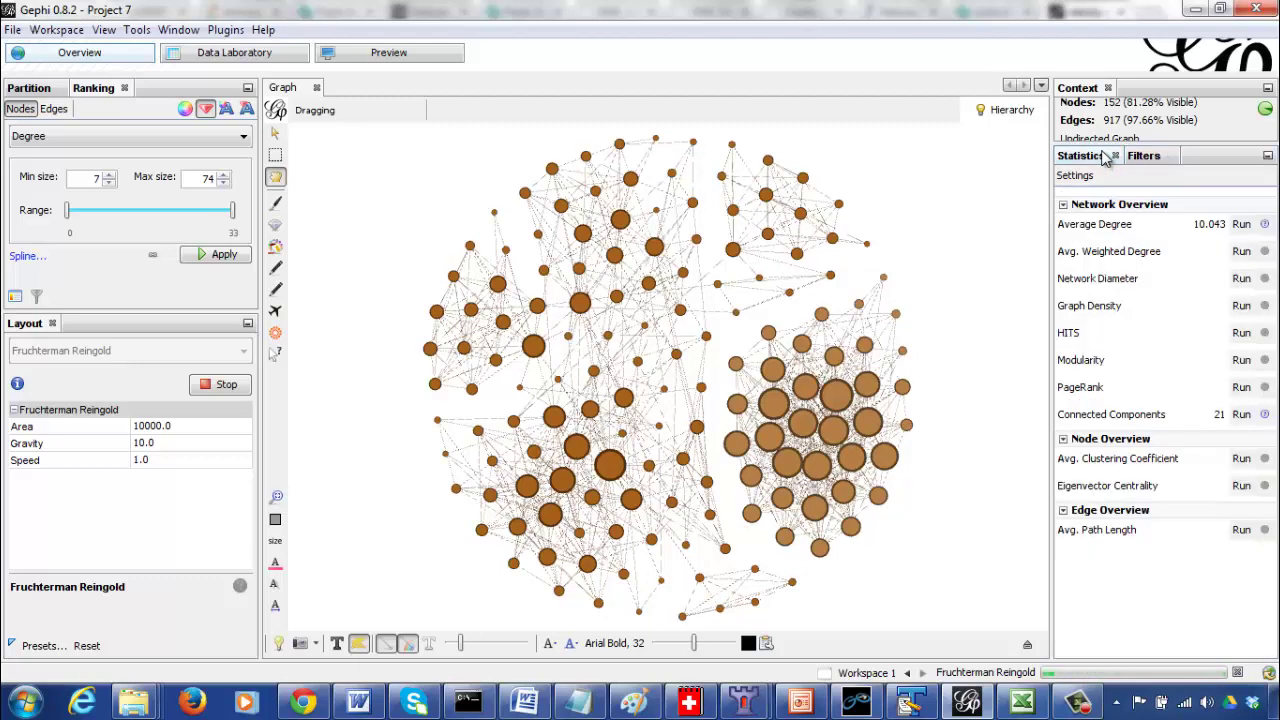
{"action": "left_click", "coordinate": [1241, 414]}
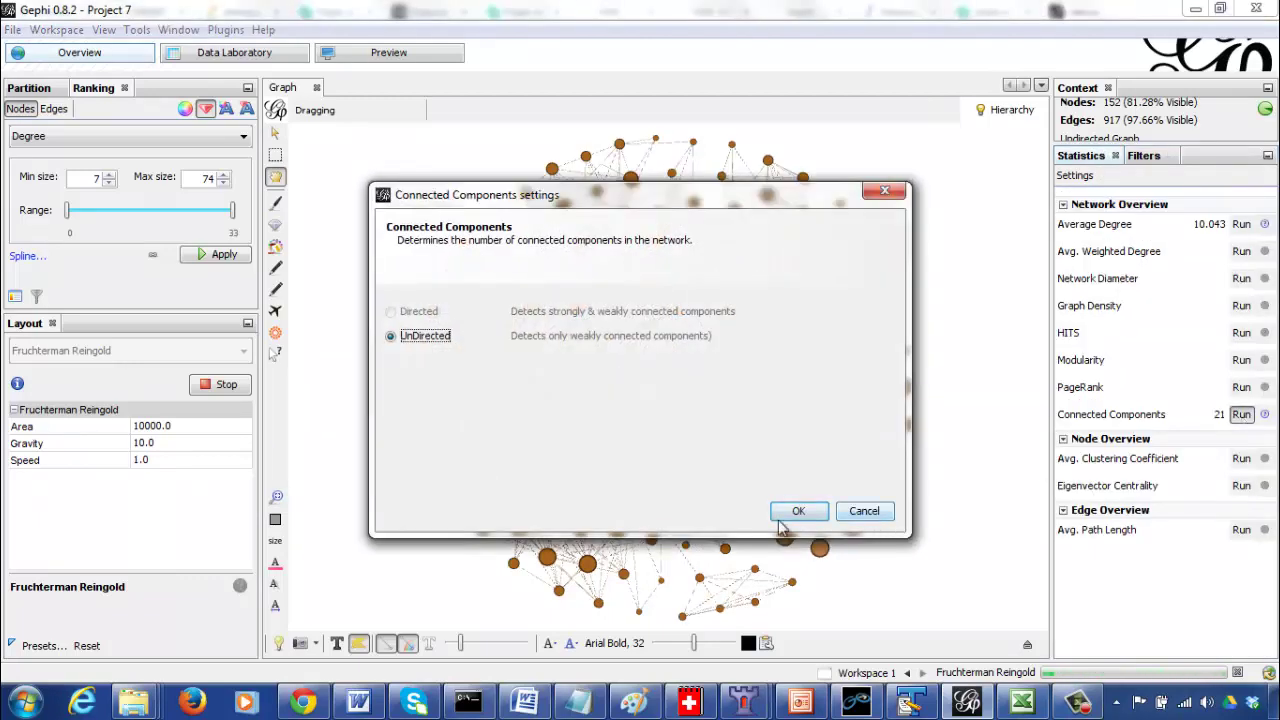
{"action": "left_click", "coordinate": [786, 515]}
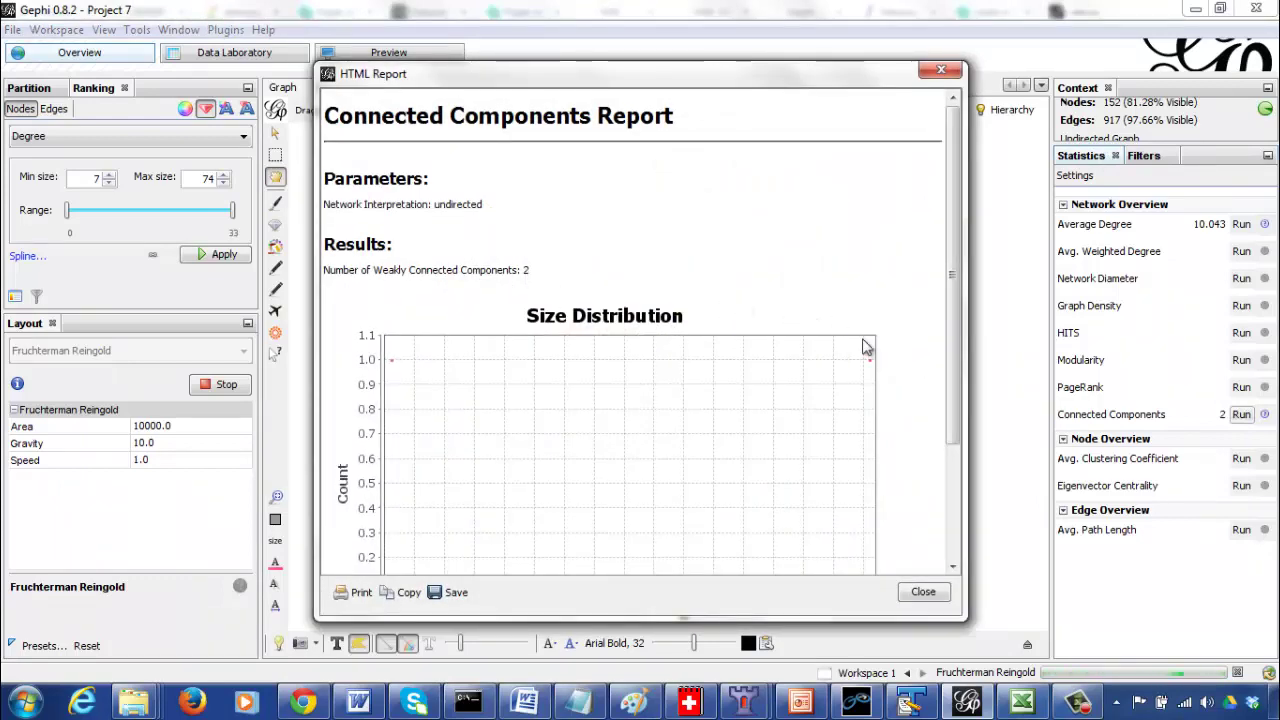
{"action": "left_click", "coordinate": [954, 486]}
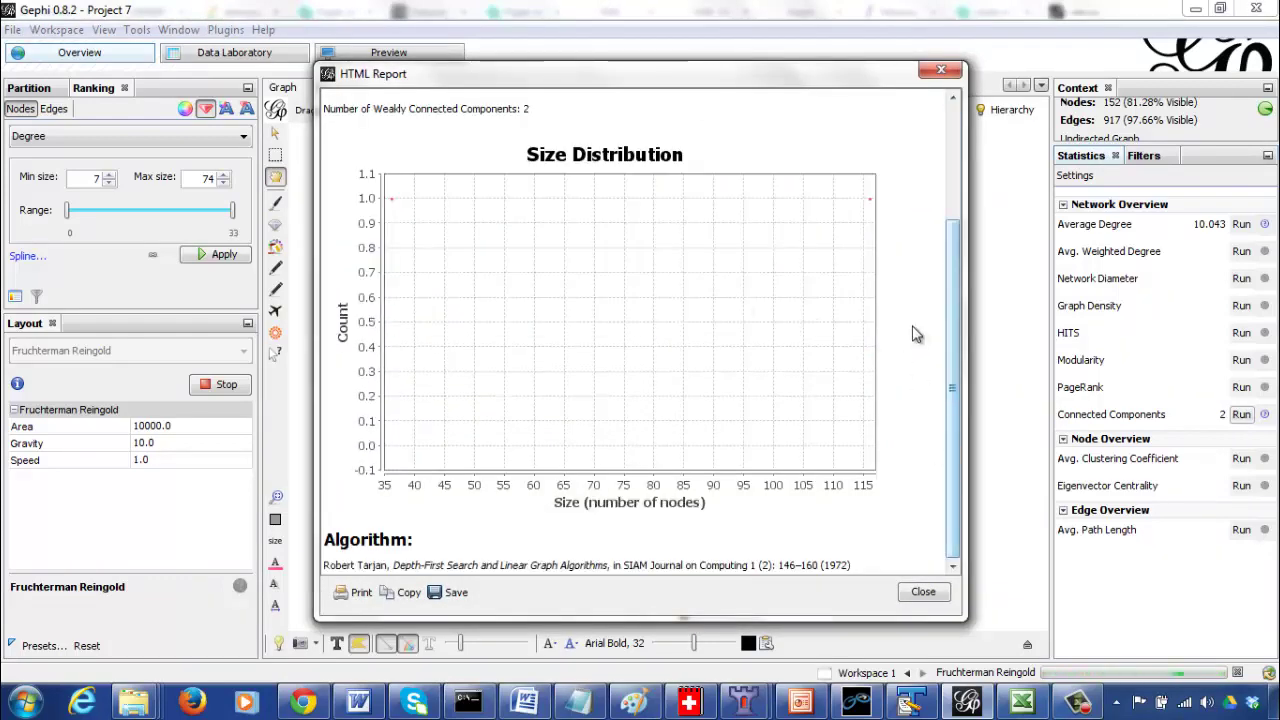
{"action": "left_click", "coordinate": [954, 157]}
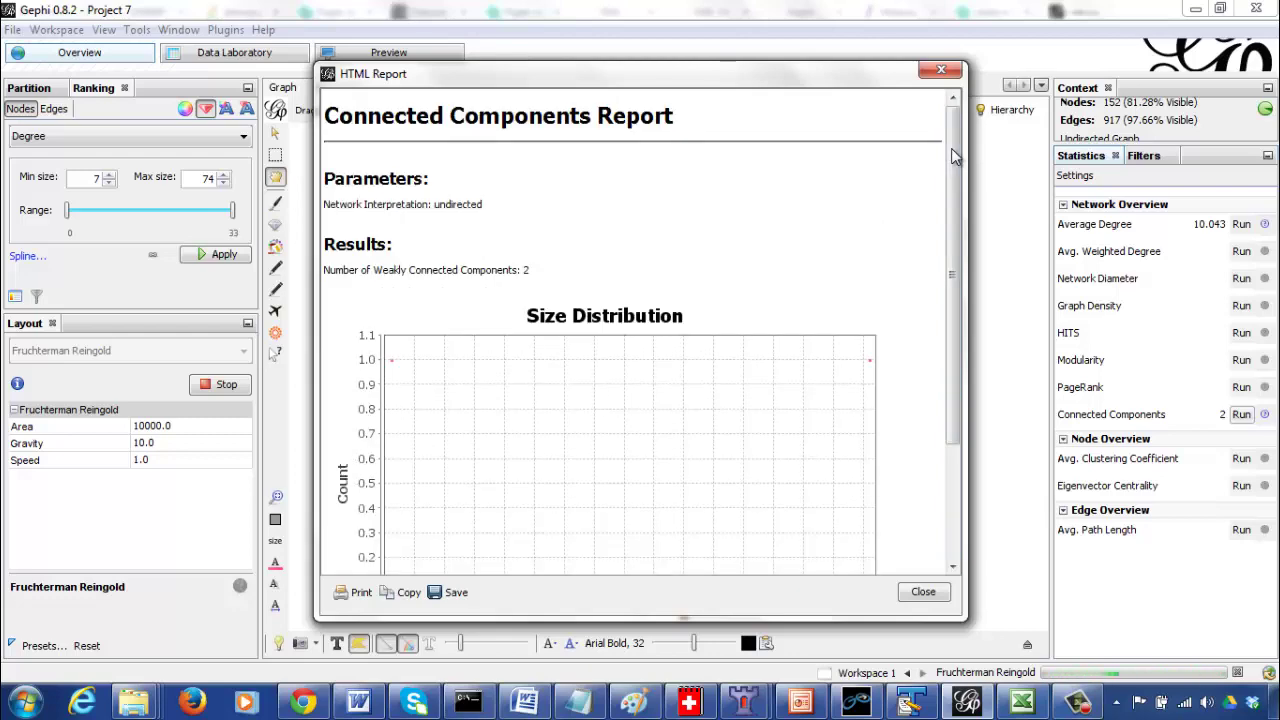
{"action": "left_click", "coordinate": [940, 71]}
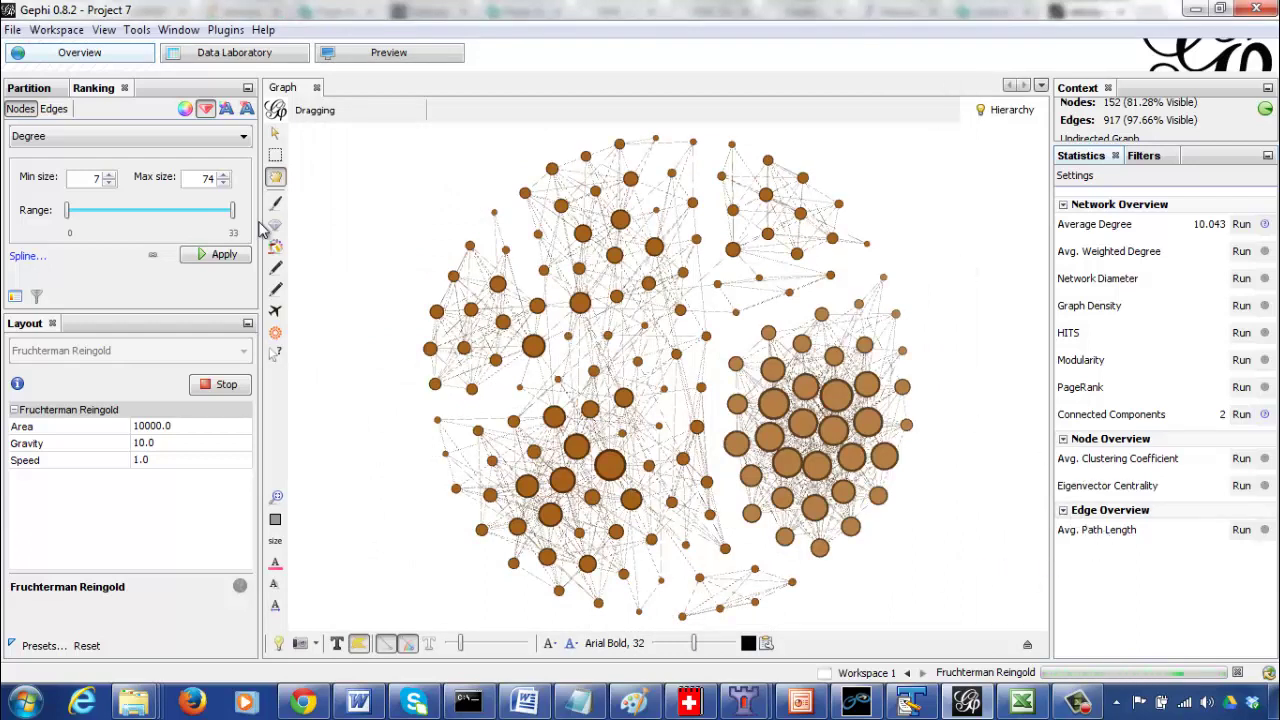
- Reload the available node partition parameters and choose Component ID as the partition
{"action": "left_click", "coordinate": [102, 138]}
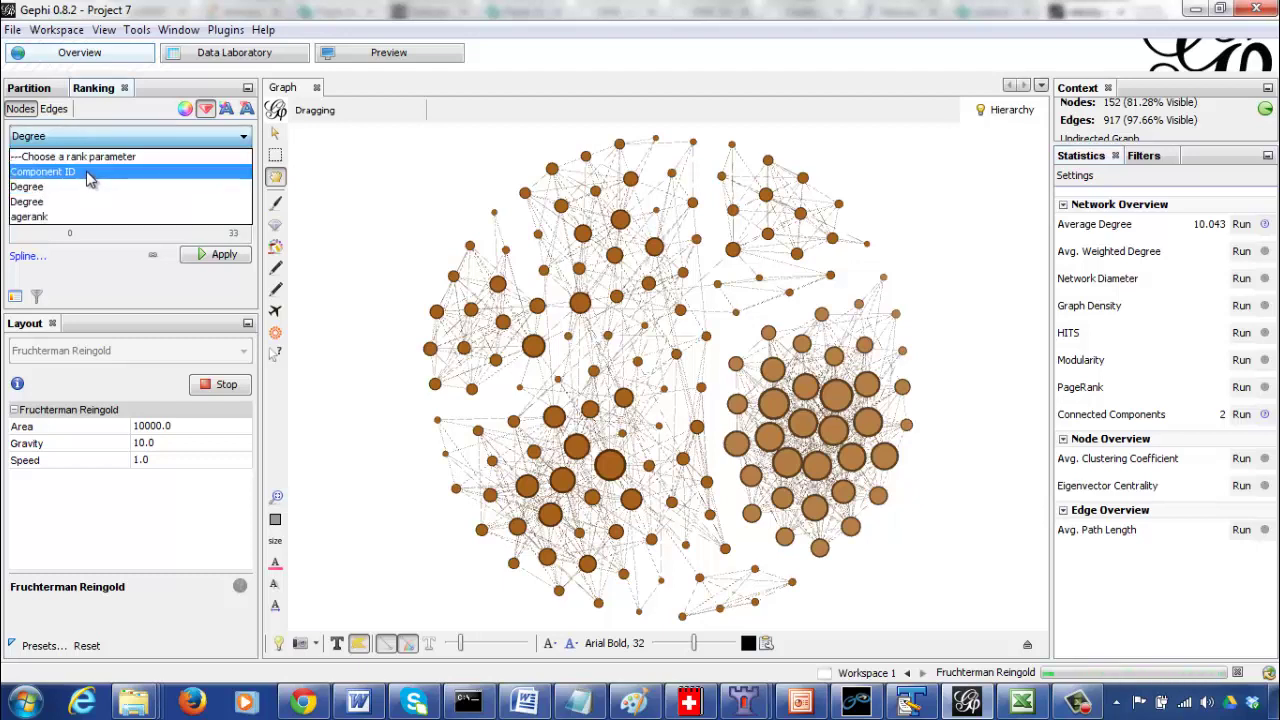
{"action": "left_click", "coordinate": [33, 90]}
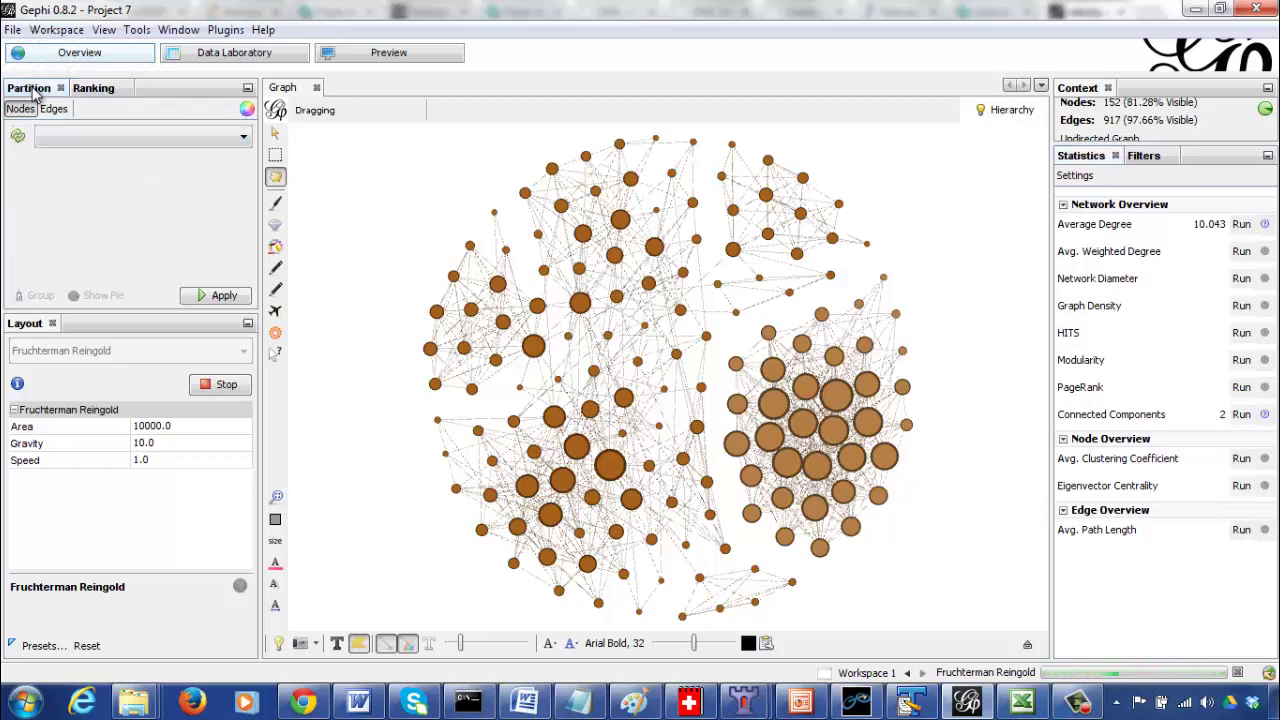
{"action": "left_click", "coordinate": [102, 140]}
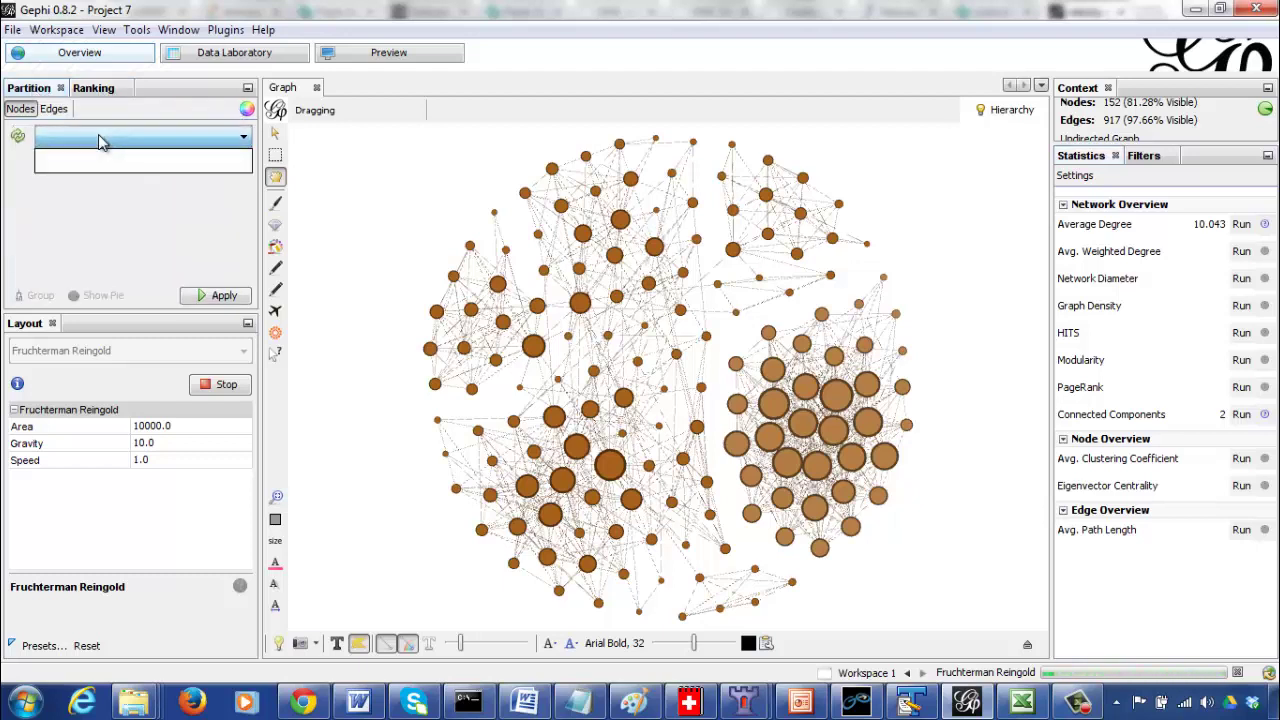
{"action": "left_click", "coordinate": [18, 138]}
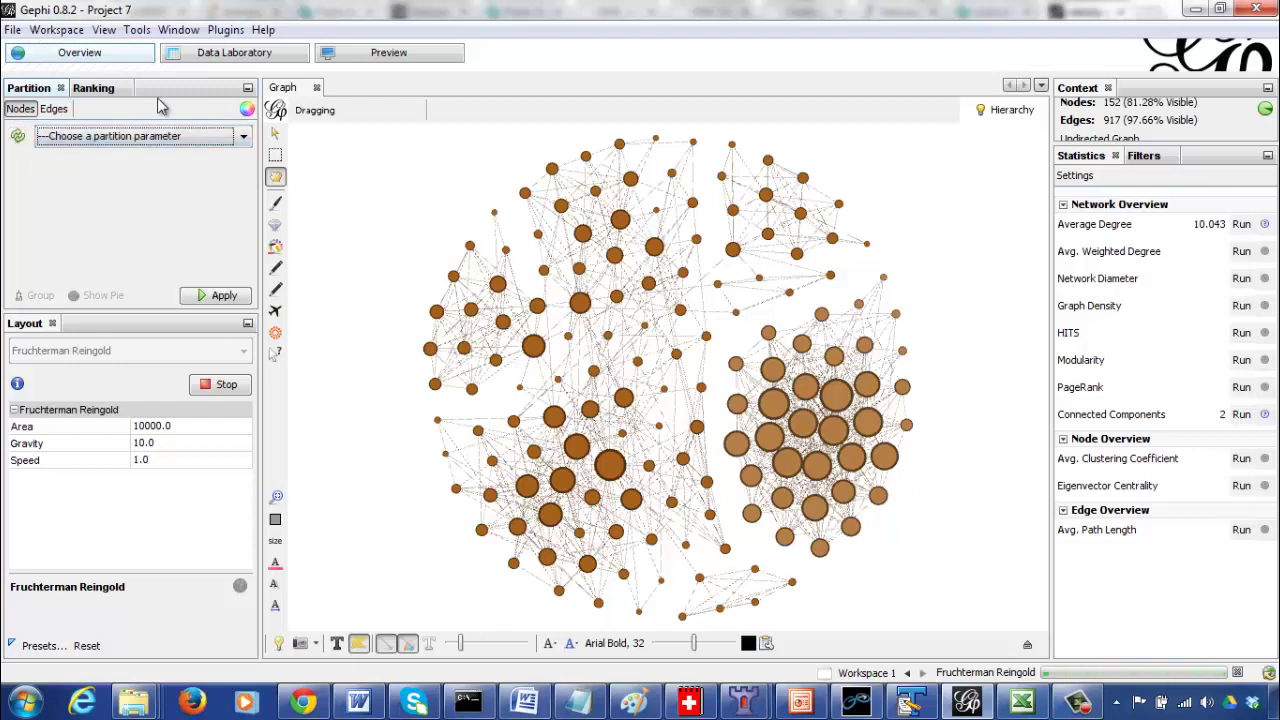
{"action": "left_click", "coordinate": [104, 138]}
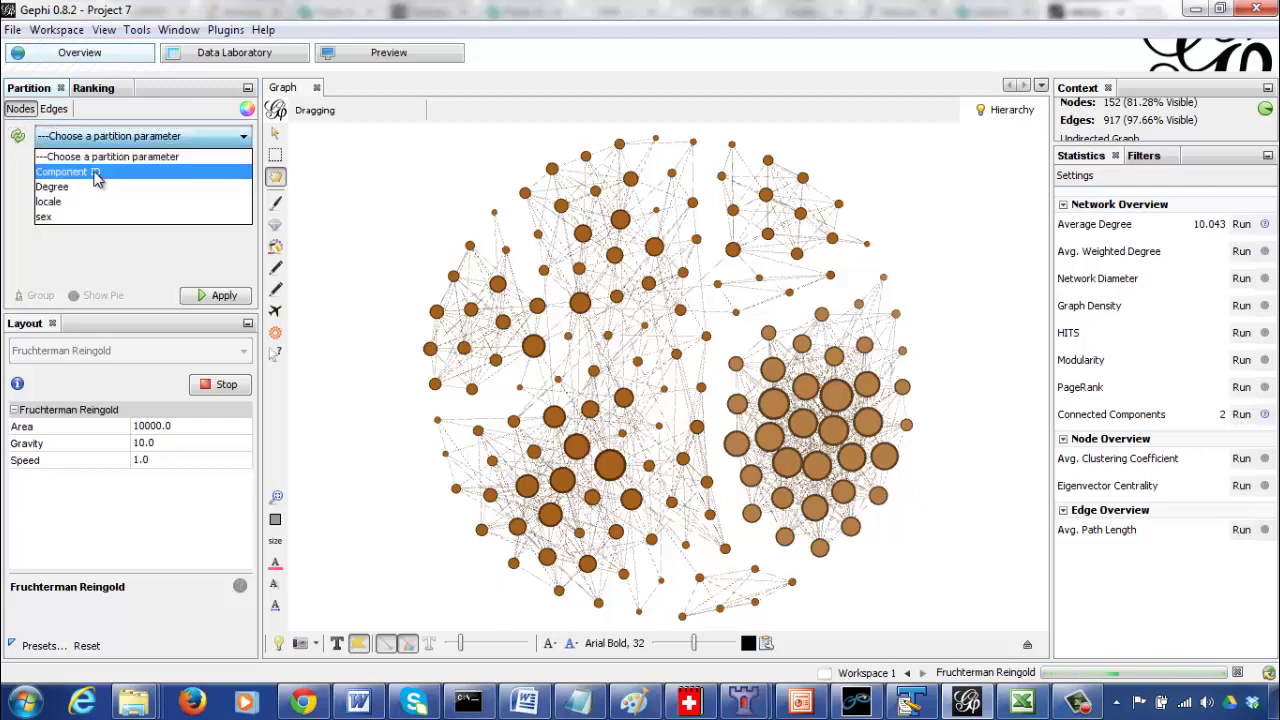
{"action": "left_click", "coordinate": [97, 173]}
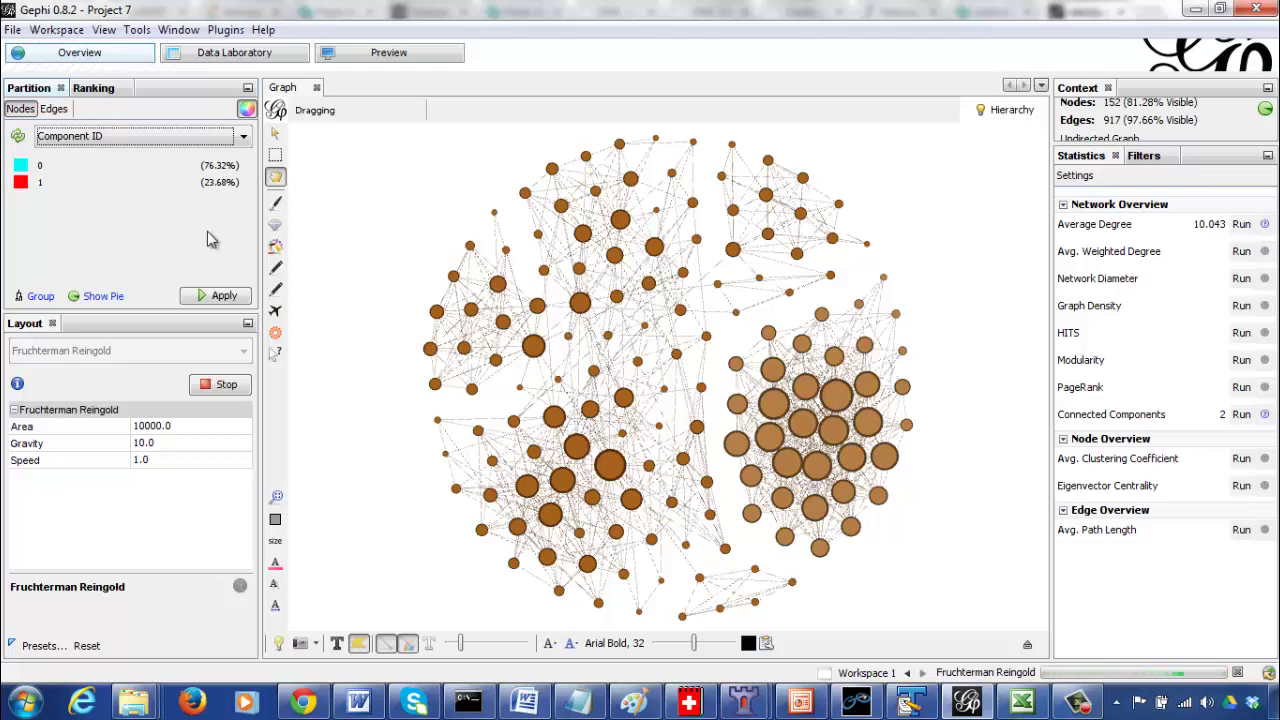
- Reapply the Degree size ranking from 7 to 74, and color the nodes by the Component ID partition
{"action": "left_click", "coordinate": [108, 90]}
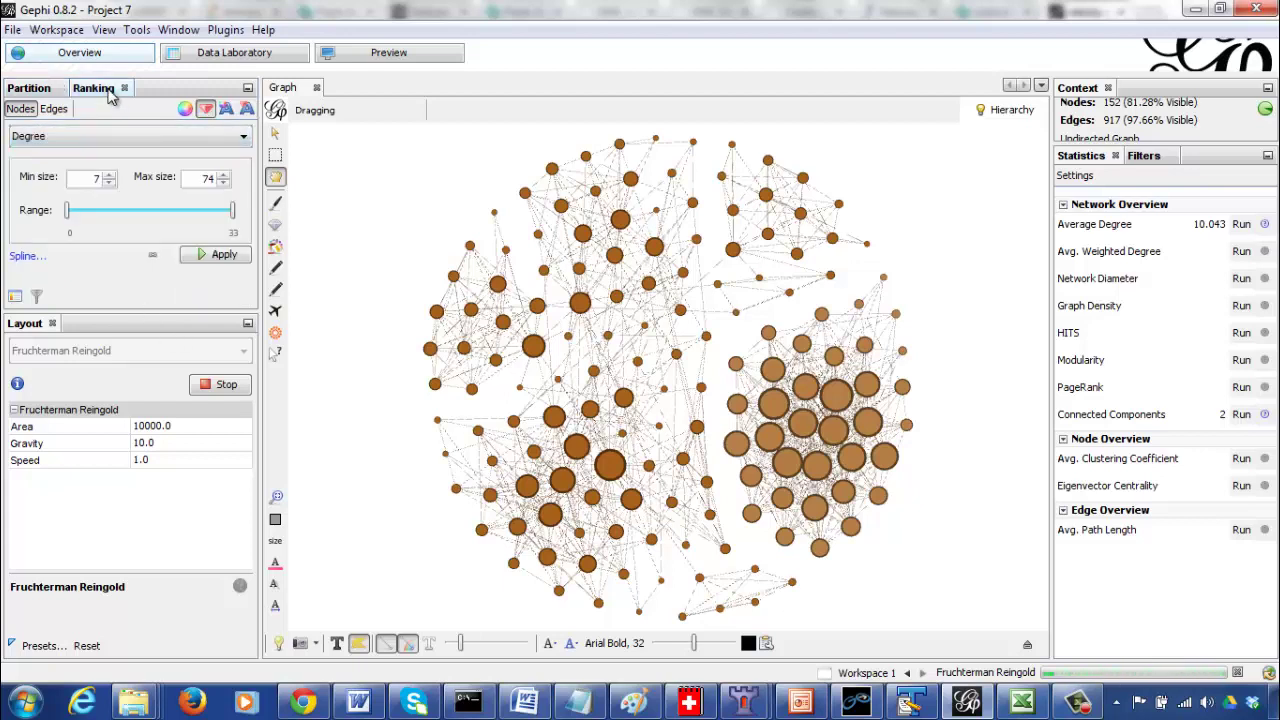
{"action": "left_click", "coordinate": [204, 259]}
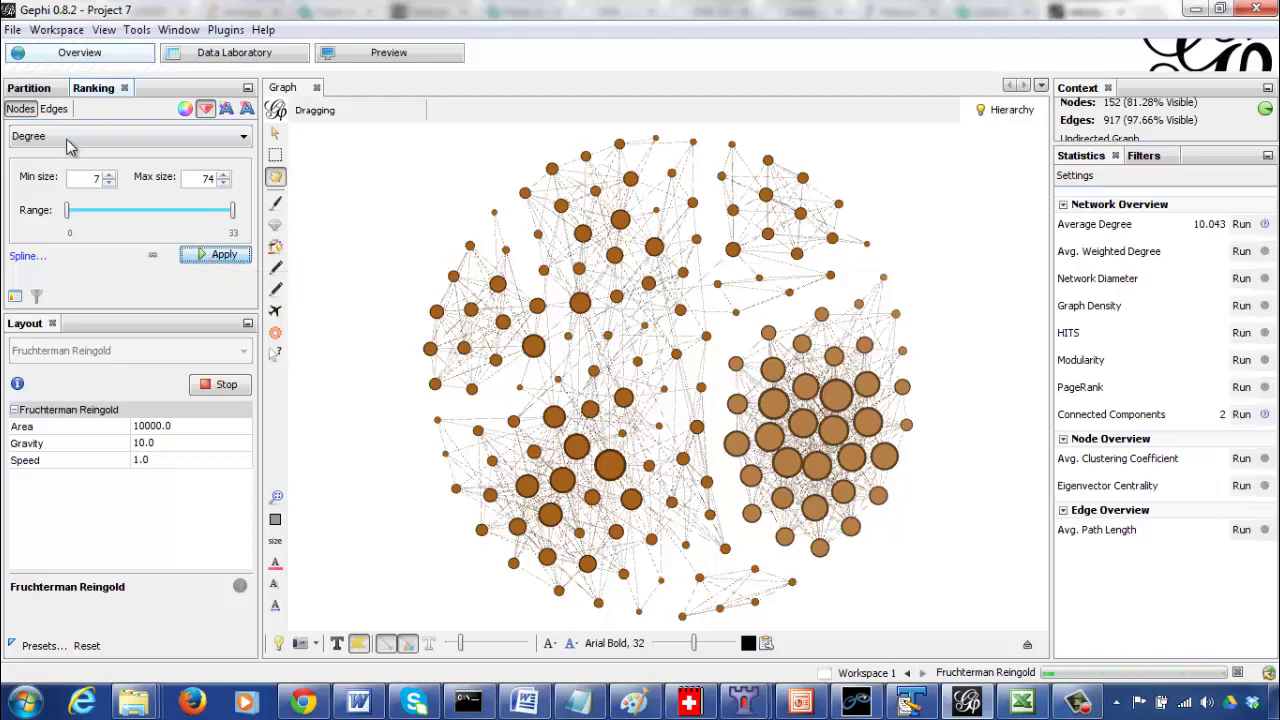
{"action": "left_click", "coordinate": [32, 88]}
{"action": "left_click", "coordinate": [218, 300]}
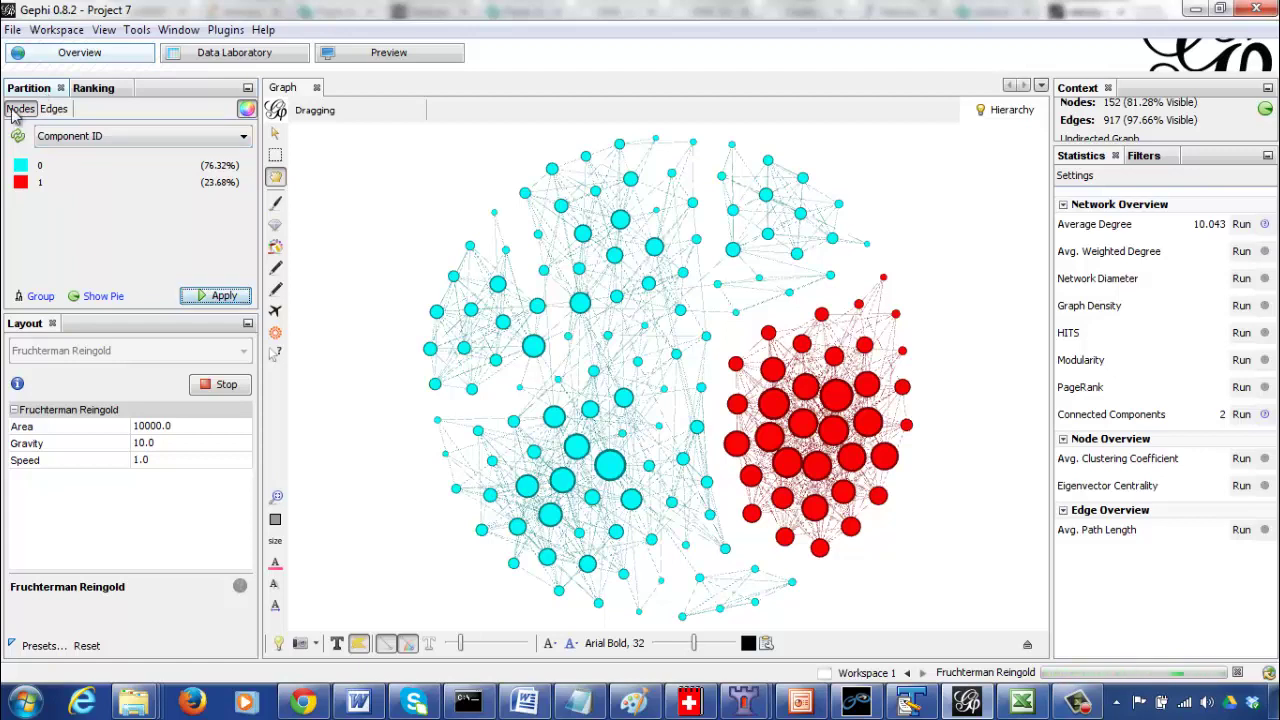
{"action": "left_click", "coordinate": [108, 137]}
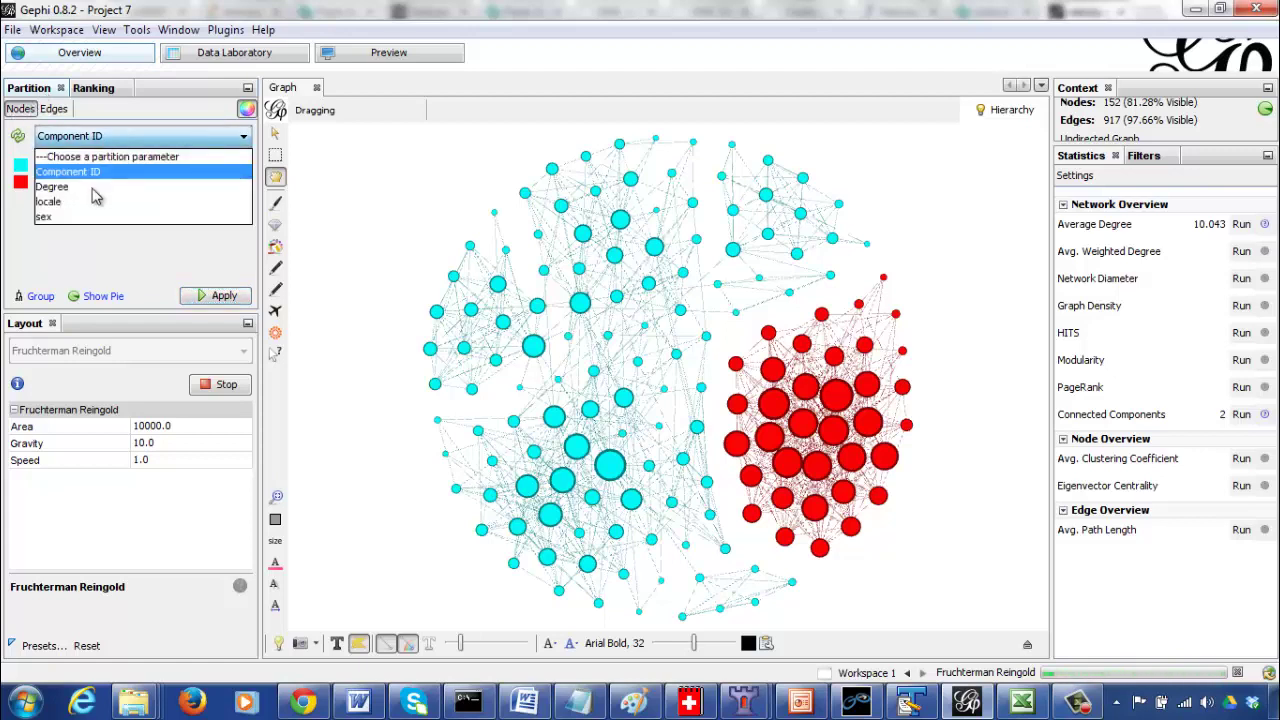
{"action": "left_click", "coordinate": [100, 174]}
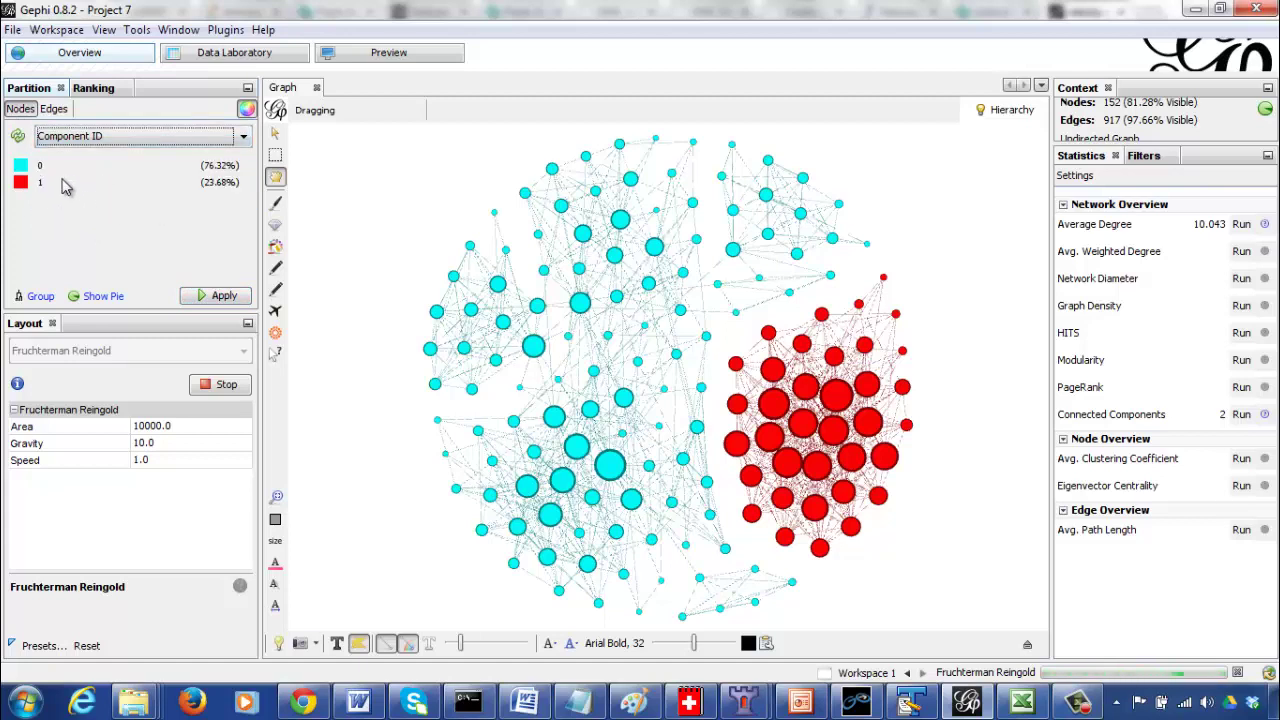
{"action": "left_click", "coordinate": [199, 298]}
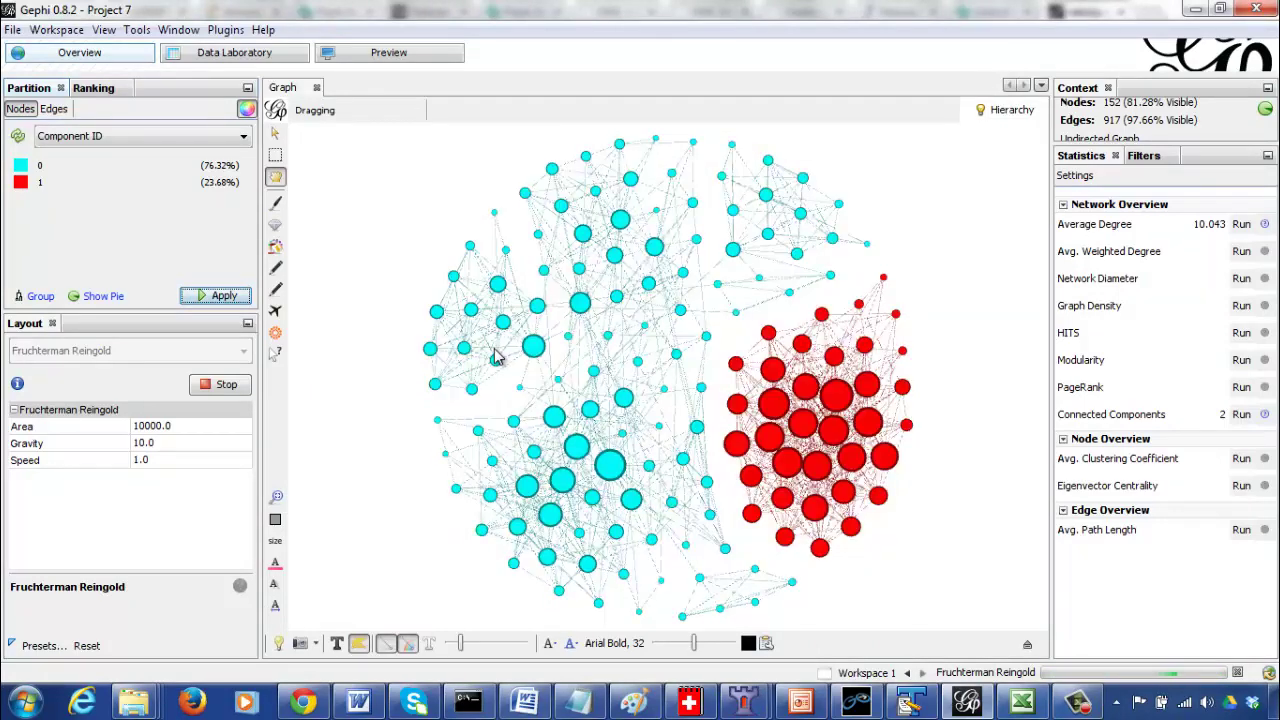
- Refresh the graph preview with the component colors and zoom it out to show both components
{"action": "left_click", "coordinate": [402, 54]}
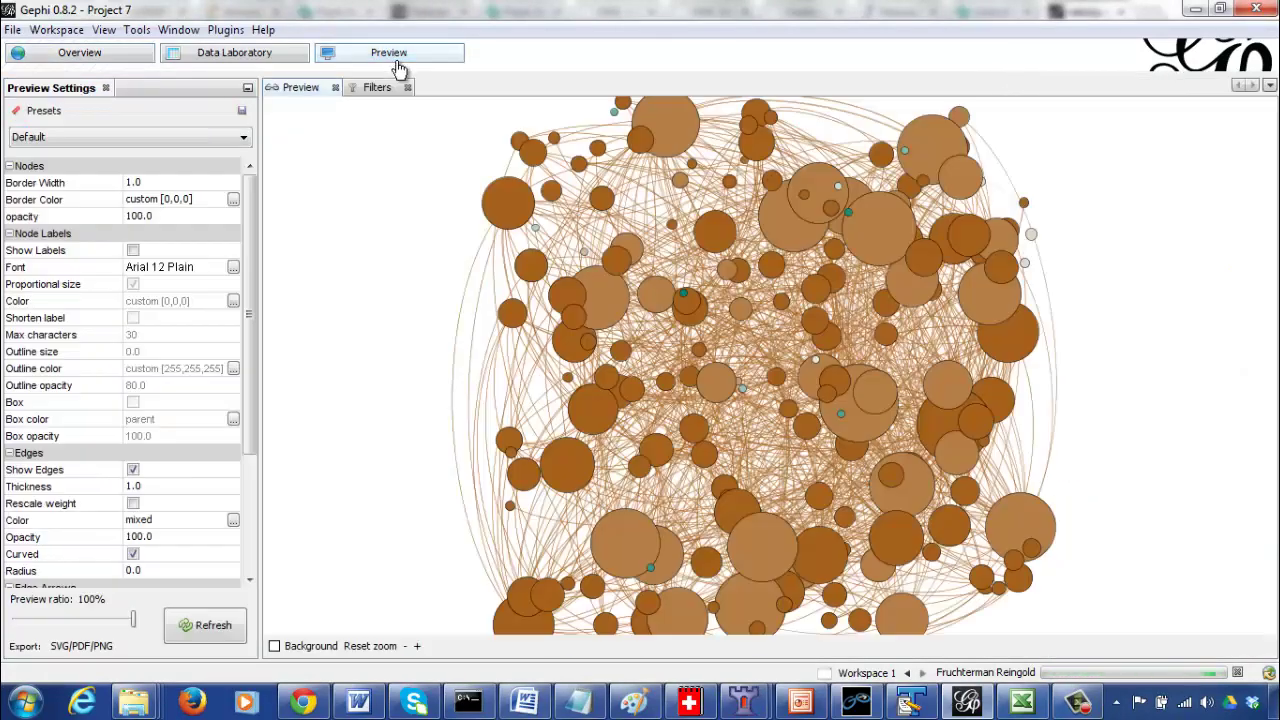
{"action": "left_click", "coordinate": [207, 625]}
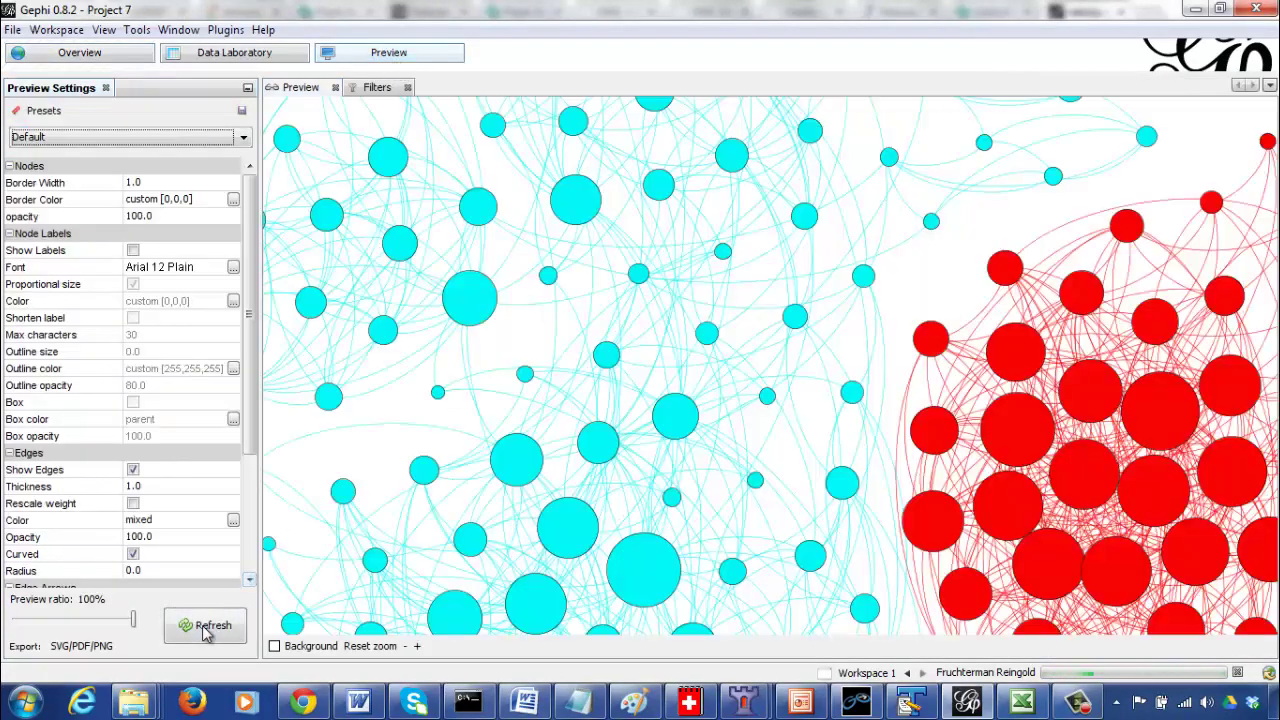
{"action": "left_click", "coordinate": [404, 646]}
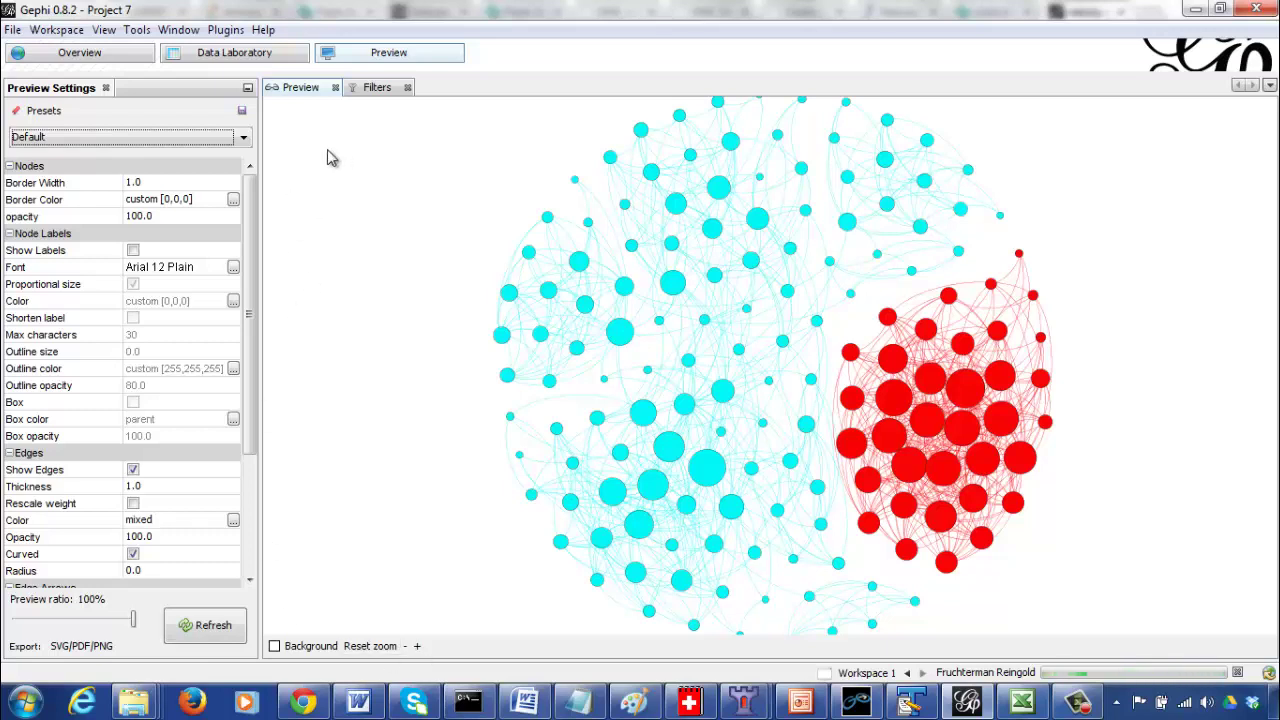
- Run the Modularity statistic from the overview with Randomize on and resolution 1.0, review the size distribution report, and close it
{"action": "left_click", "coordinate": [88, 56]}
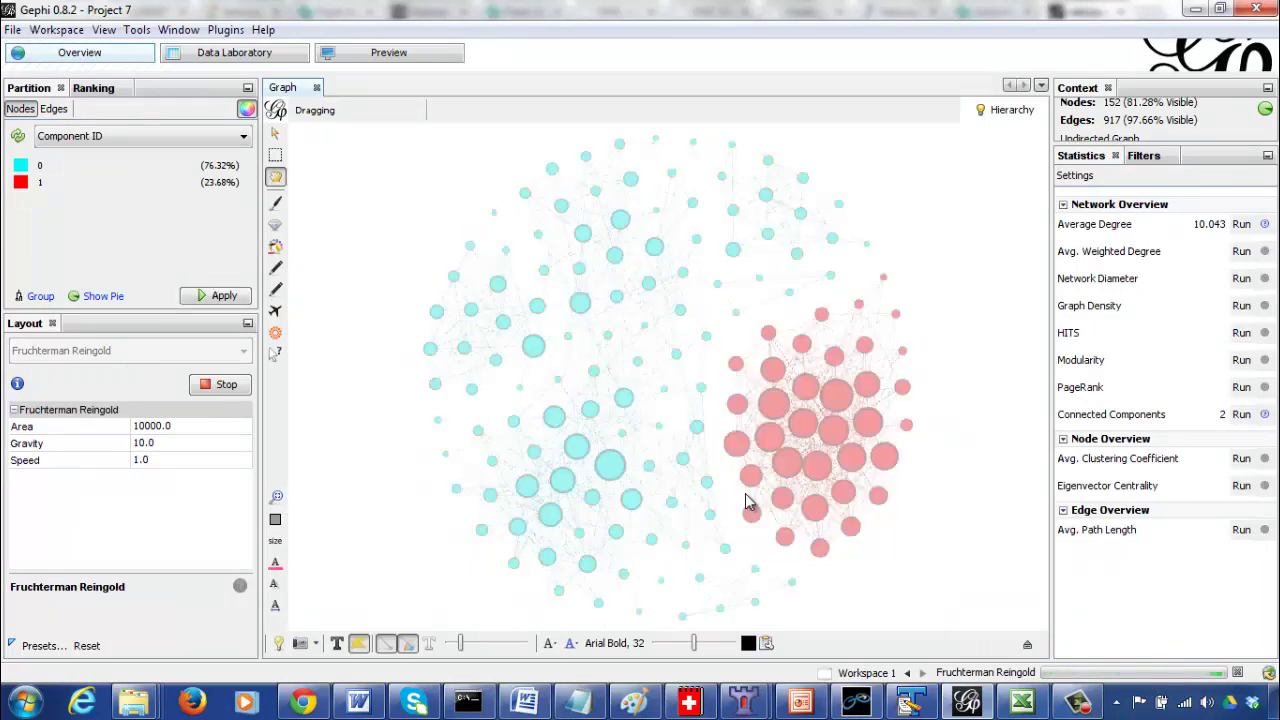
{"action": "left_click", "coordinate": [1245, 364]}
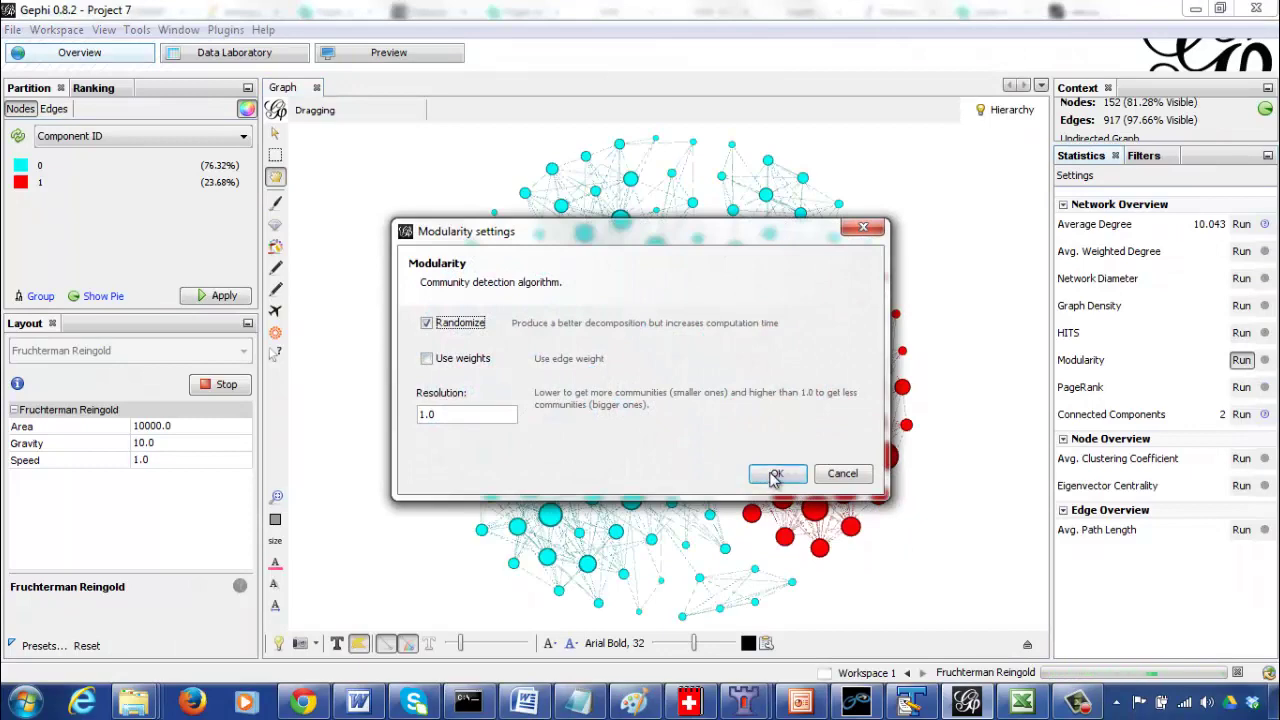
{"action": "left_click", "coordinate": [775, 476]}
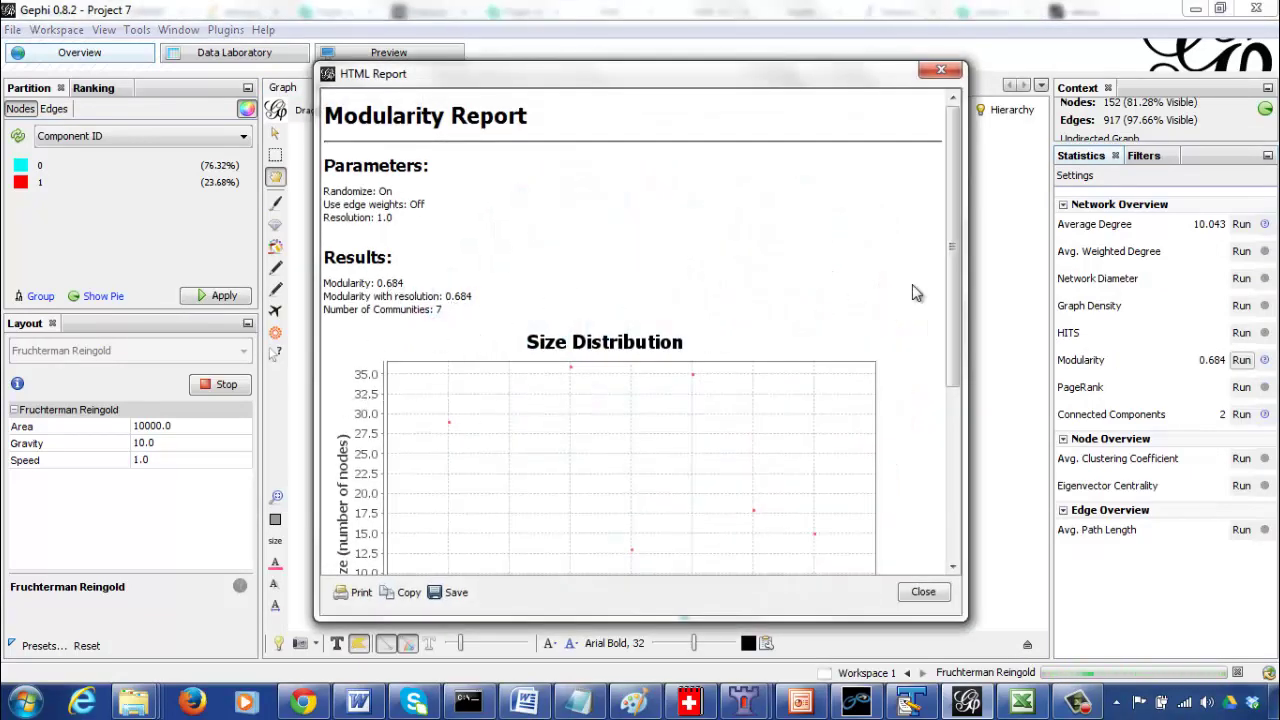
{"action": "left_click_drag", "start_coordinate": [952, 254], "coordinate": [952, 366]}
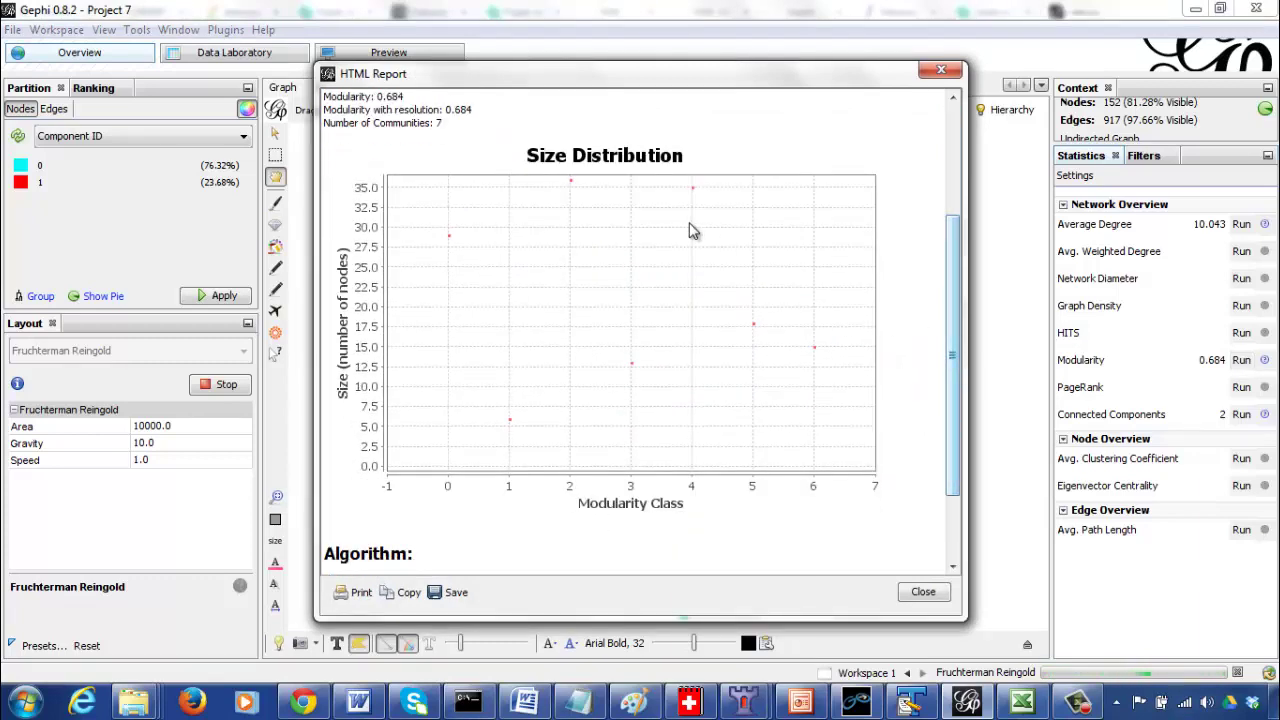
{"action": "left_click", "coordinate": [941, 72]}
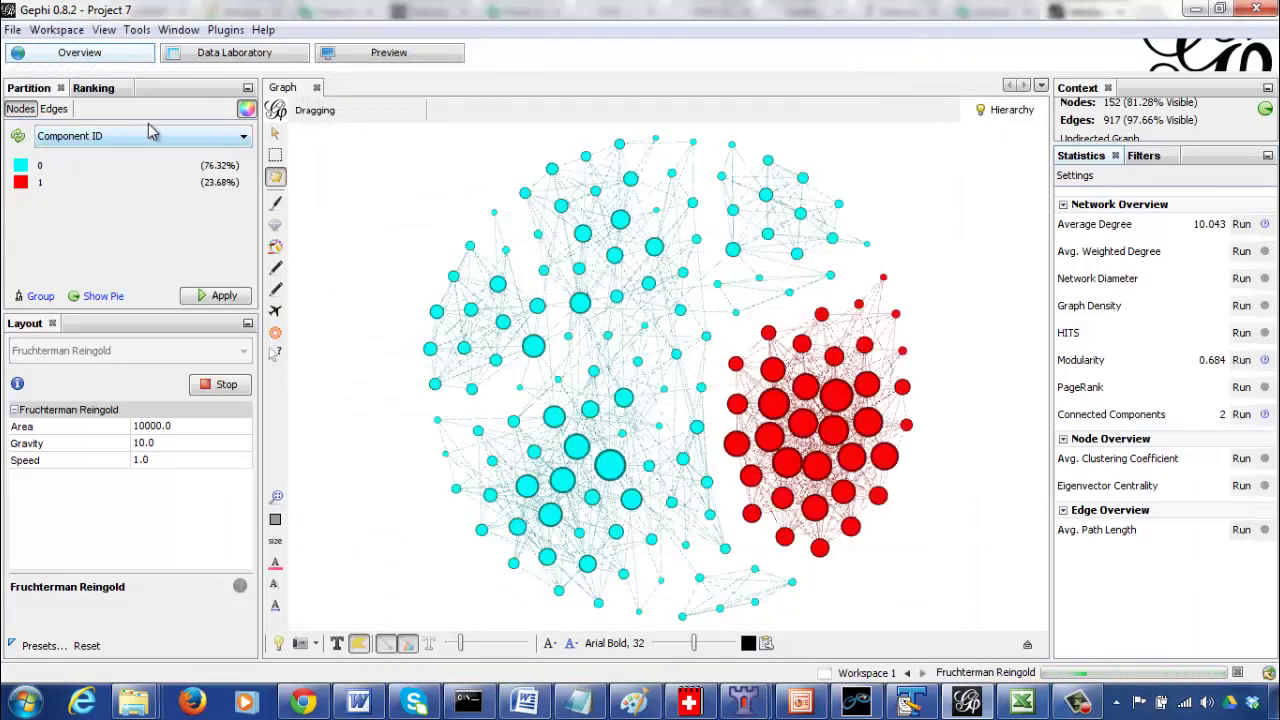
- Reload the partition parameters, color the nodes by Modularity Class, and show the node labels in the graph
{"action": "left_click", "coordinate": [18, 137]}
{"action": "left_click", "coordinate": [72, 141]}
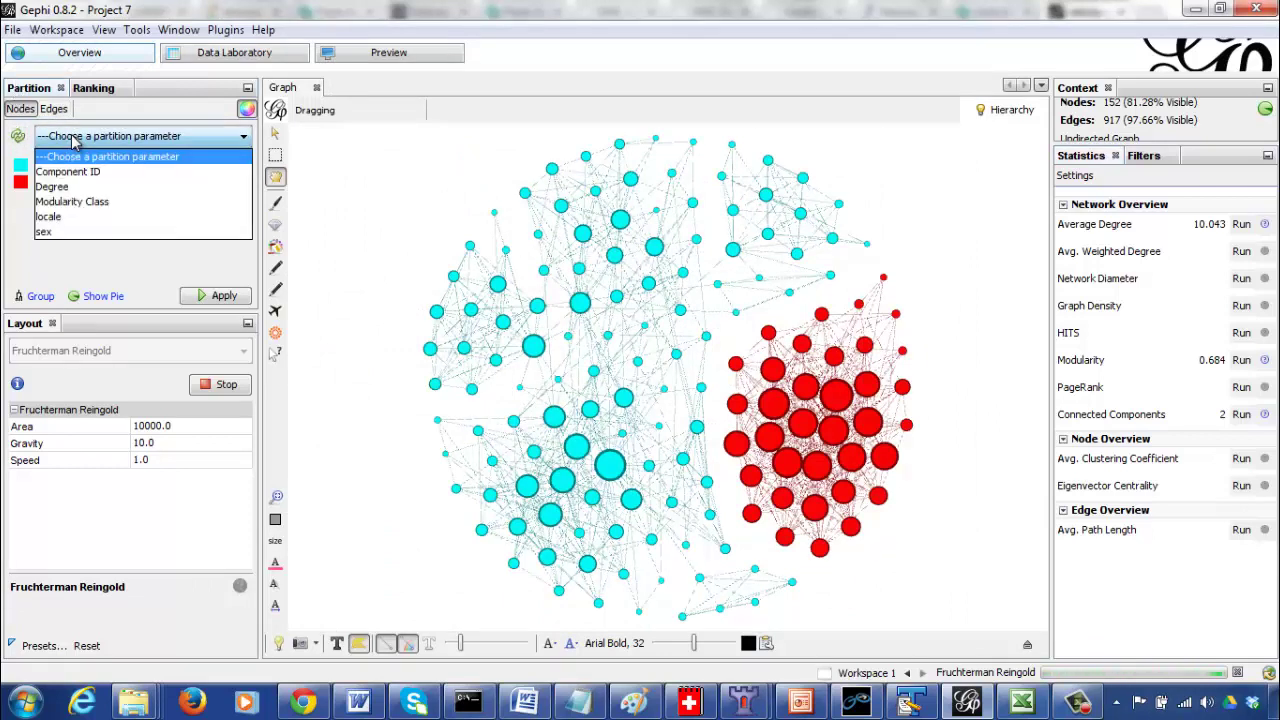
{"action": "left_click", "coordinate": [80, 204]}
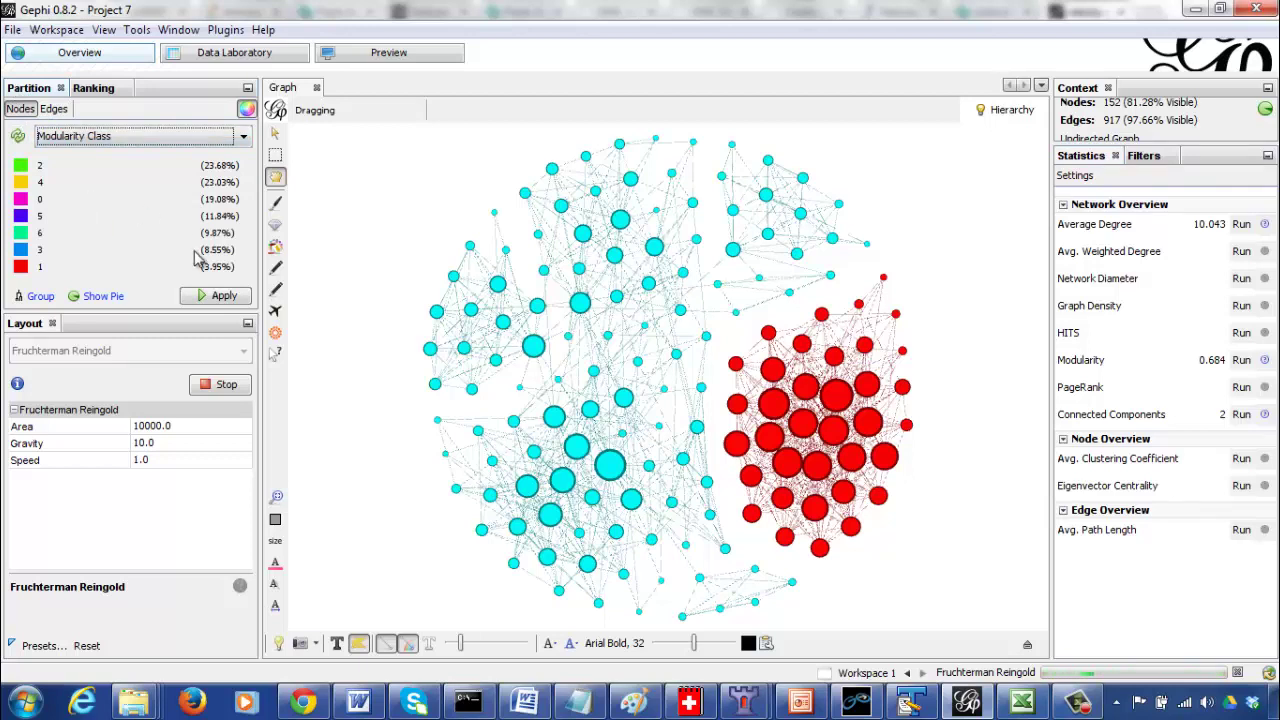
{"action": "left_click", "coordinate": [224, 297]}
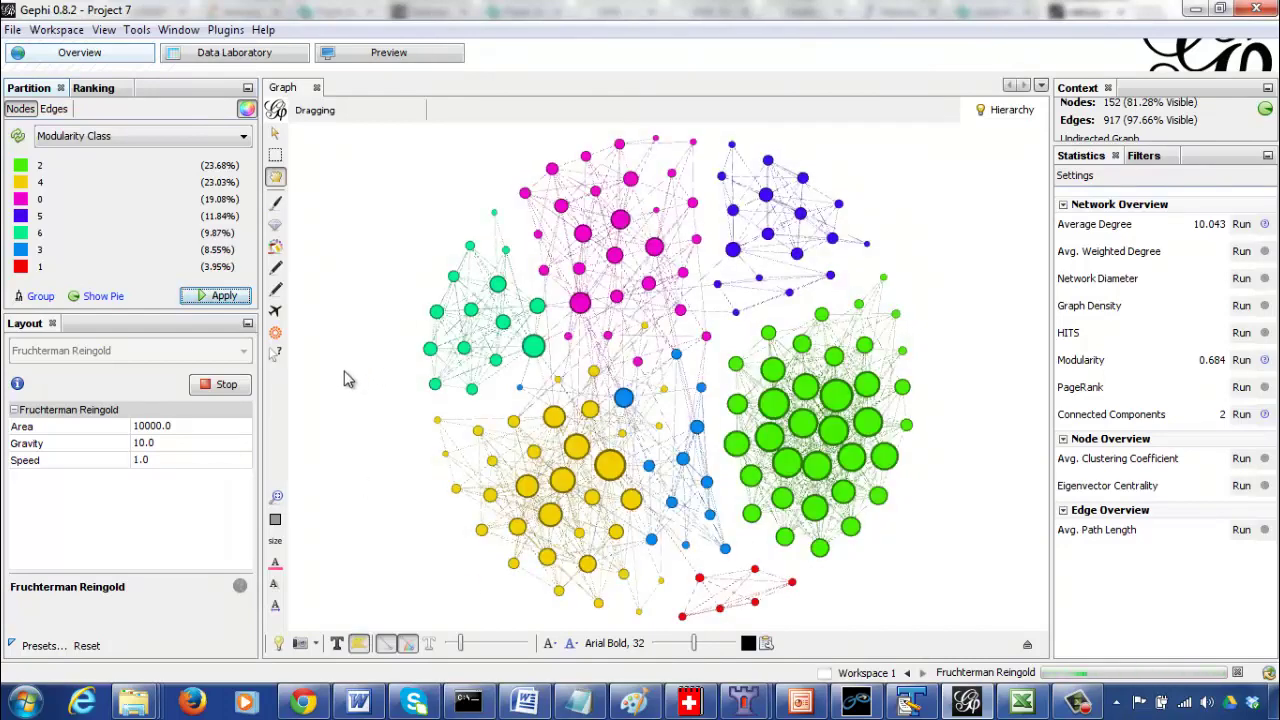
{"action": "left_click", "coordinate": [338, 644]}
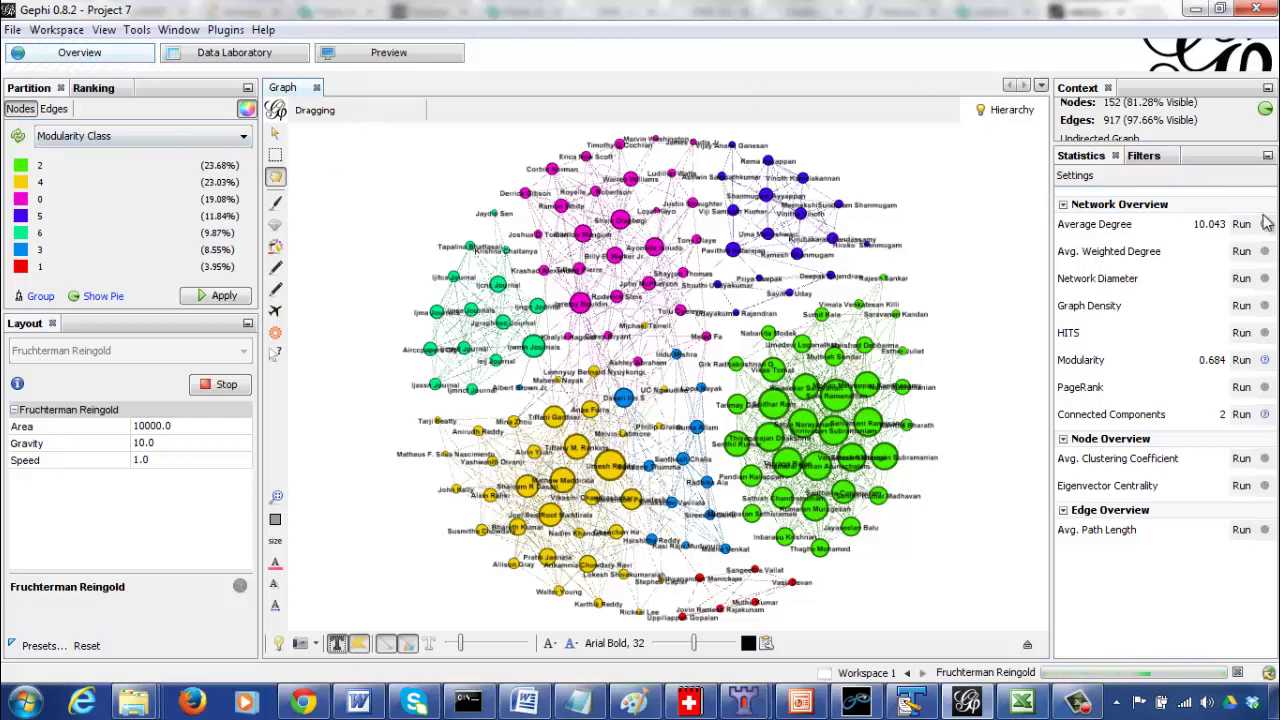
- Run the Network Diameter statistic as UnDirected, review the betweenness, closeness and eccentricity distributions in the report, and close it
{"action": "left_click", "coordinate": [1241, 279]}
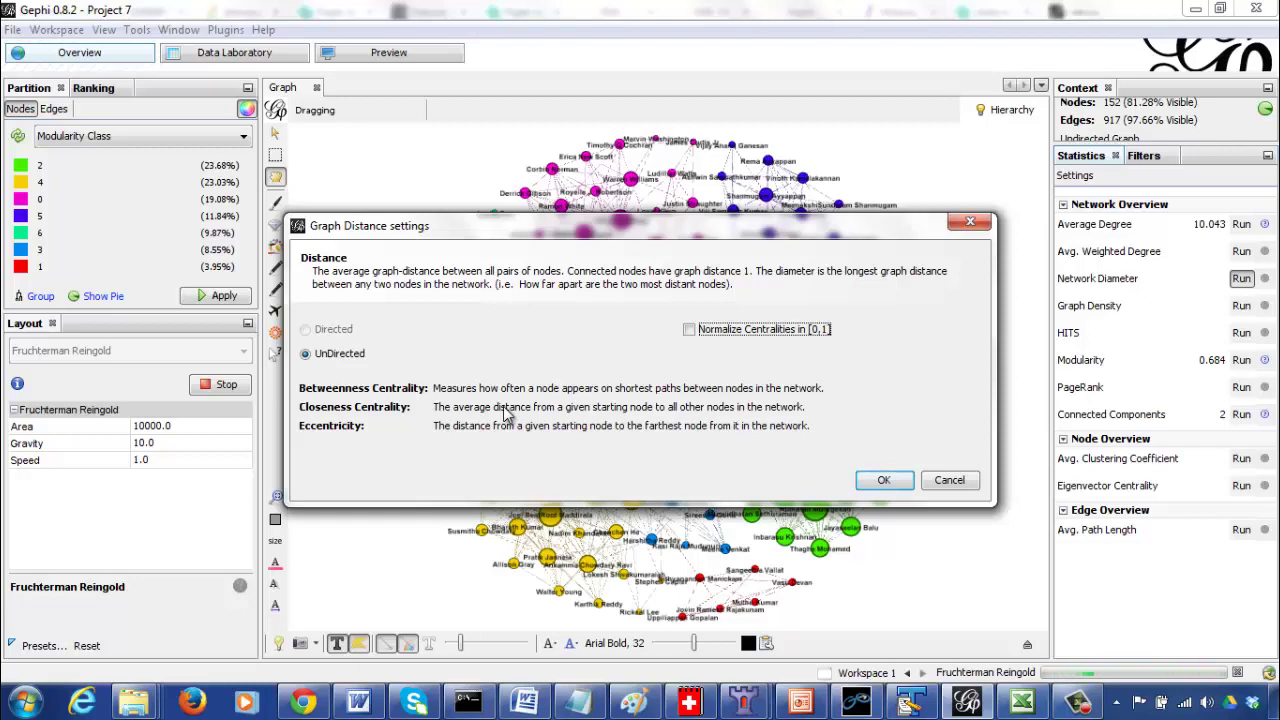
{"action": "left_click", "coordinate": [885, 481]}
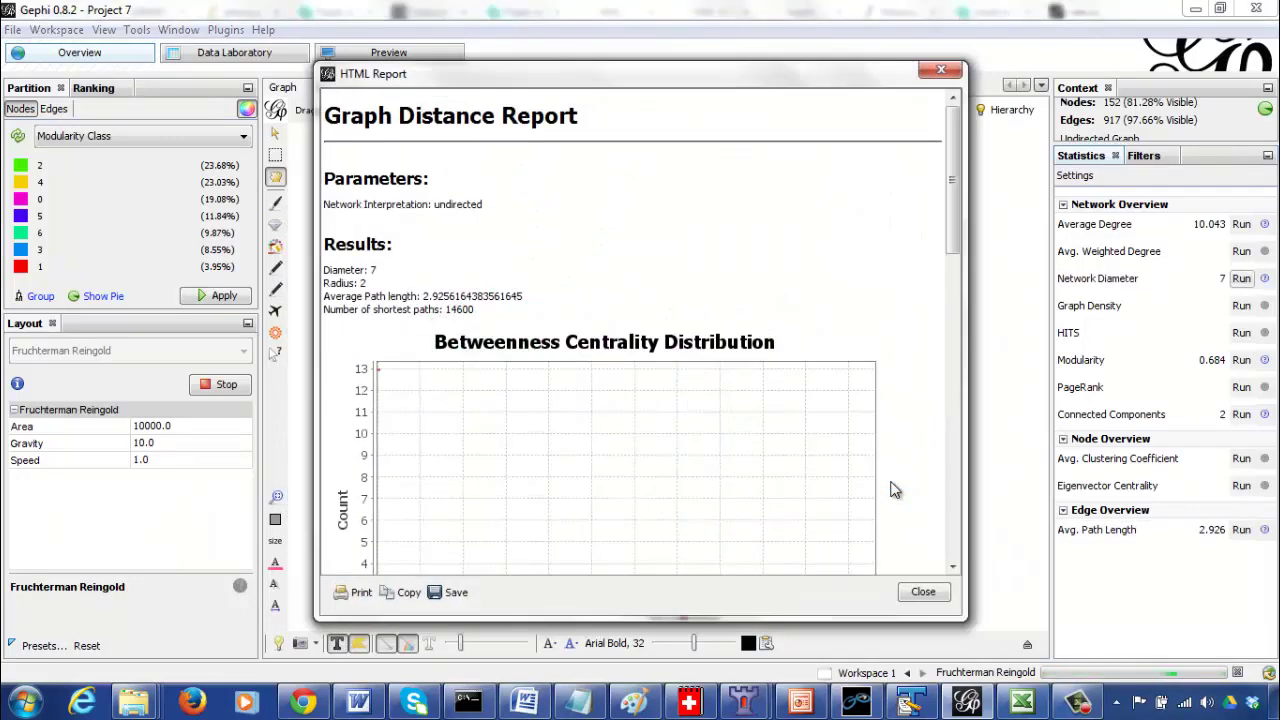
{"action": "left_click_drag", "start_coordinate": [954, 290], "coordinate": [982, 140]}
{"action": "left_click", "coordinate": [953, 310]}
{"action": "left_click_drag", "start_coordinate": [957, 314], "coordinate": [948, 486]}
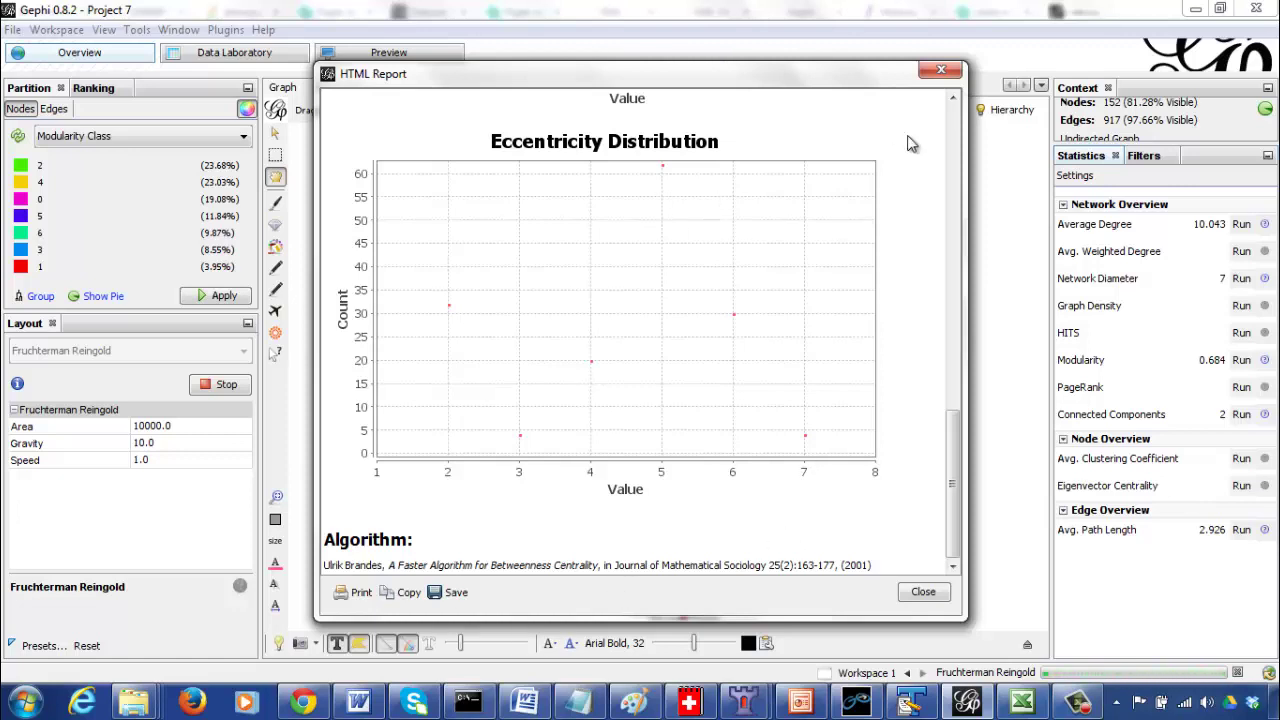
{"action": "scroll", "coordinate": [951, 155], "scroll_direction": "up", "scroll_amount": 5}
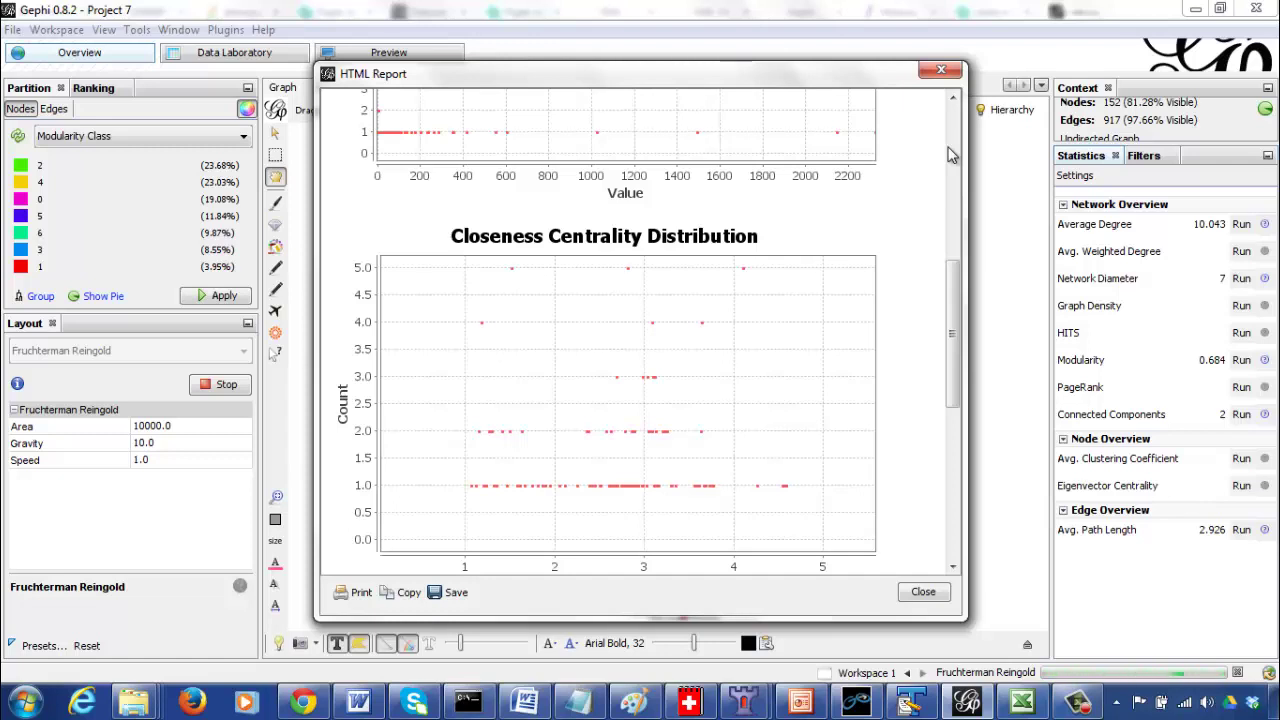
{"action": "left_click", "coordinate": [951, 155]}
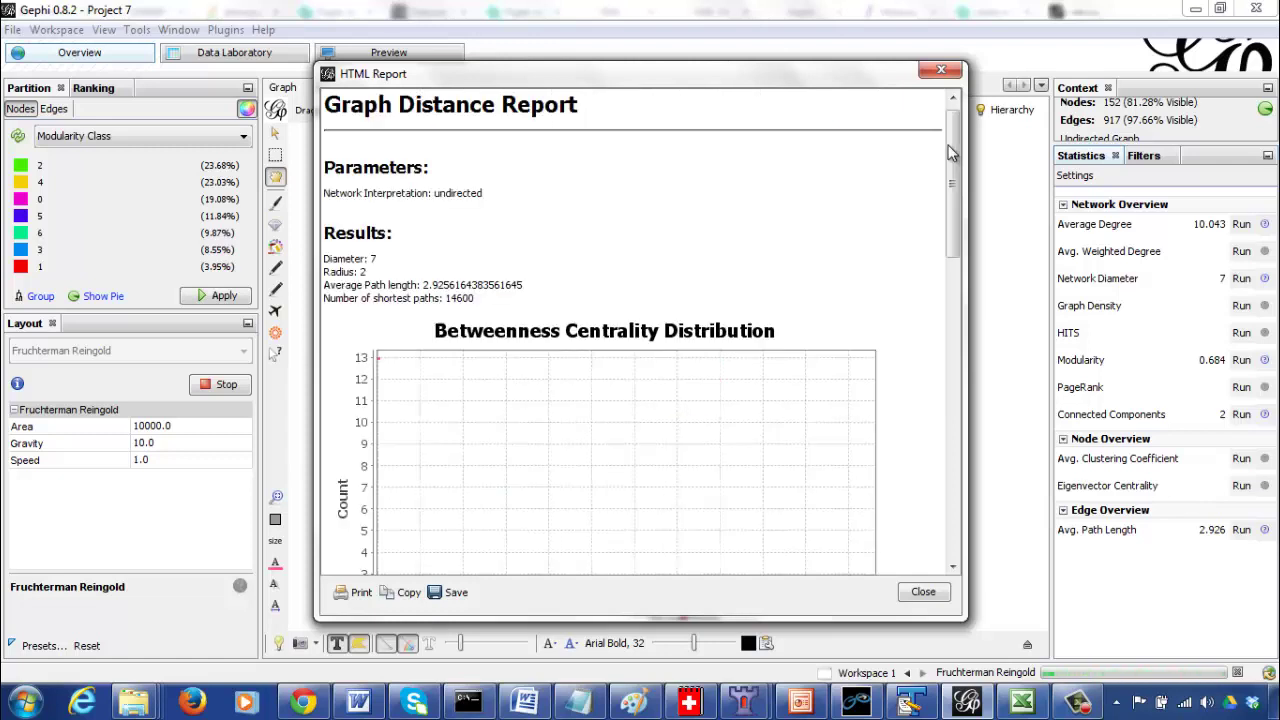
{"action": "left_click_drag", "start_coordinate": [951, 152], "coordinate": [956, 190]}
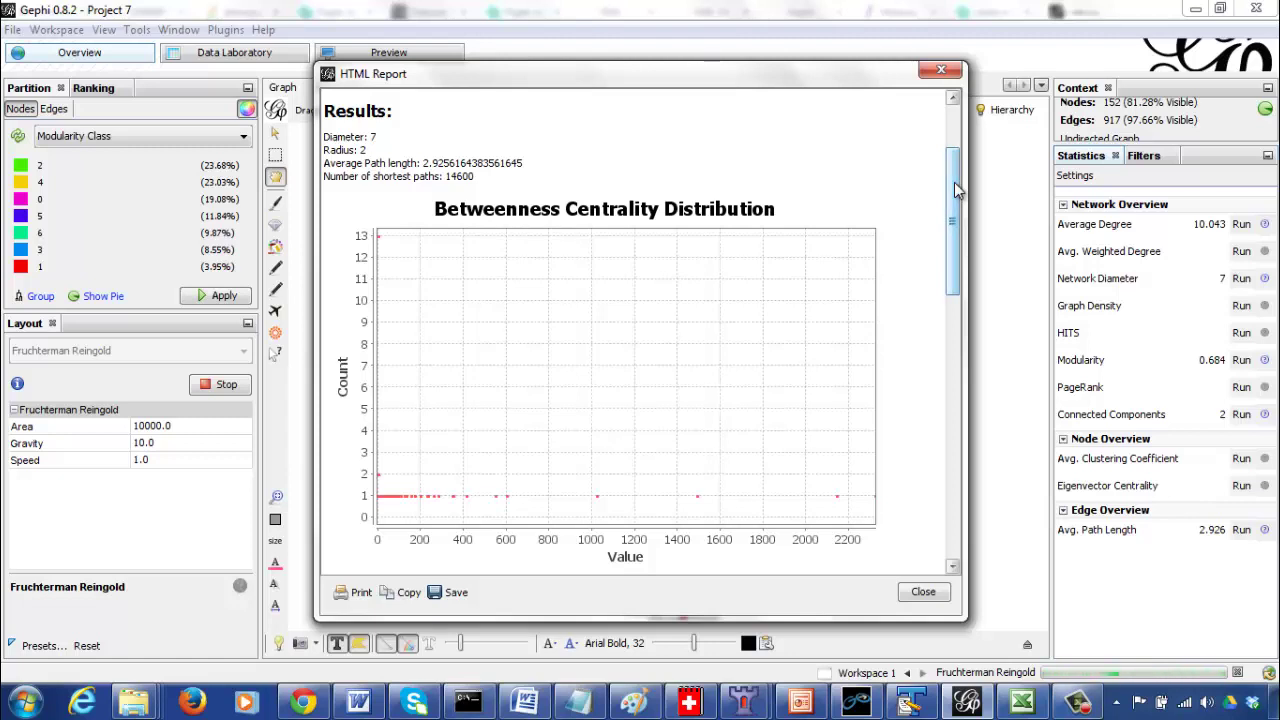
{"action": "left_click", "coordinate": [945, 76]}
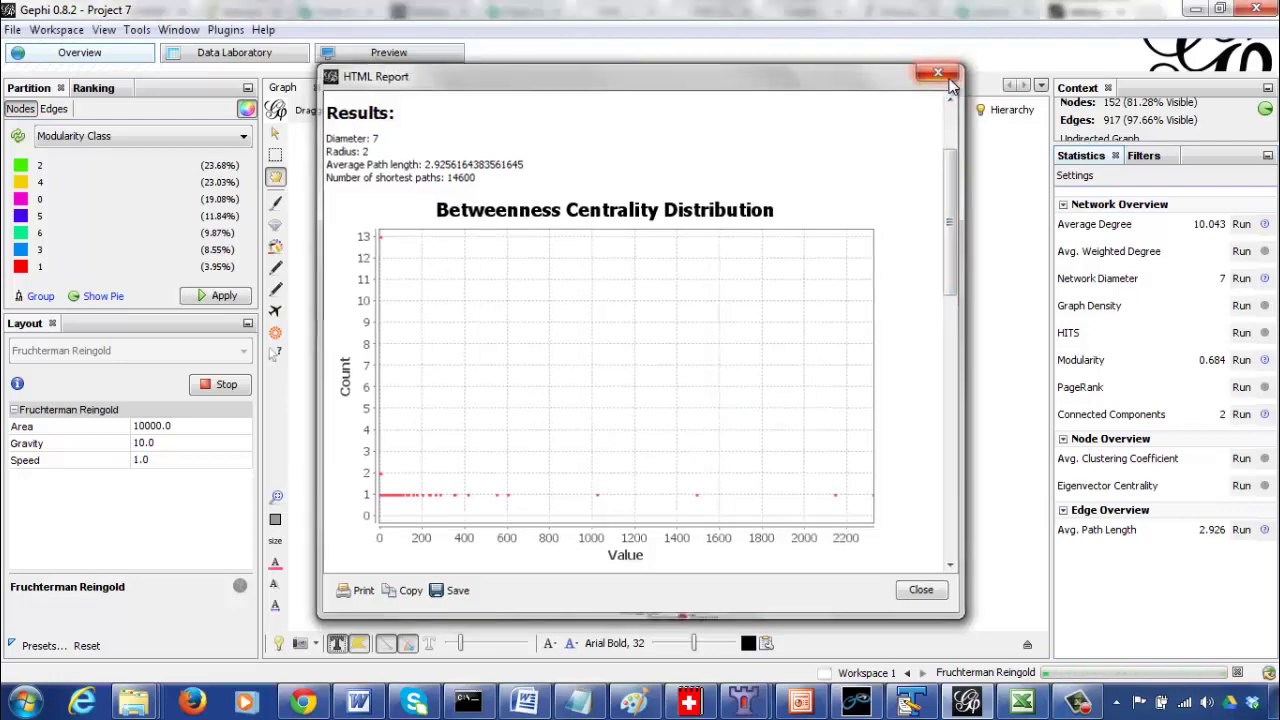
- Size the nodes by Betweenness Centrality with a minimum size of 7 and a maximum size of 74
{"action": "left_click", "coordinate": [93, 90]}
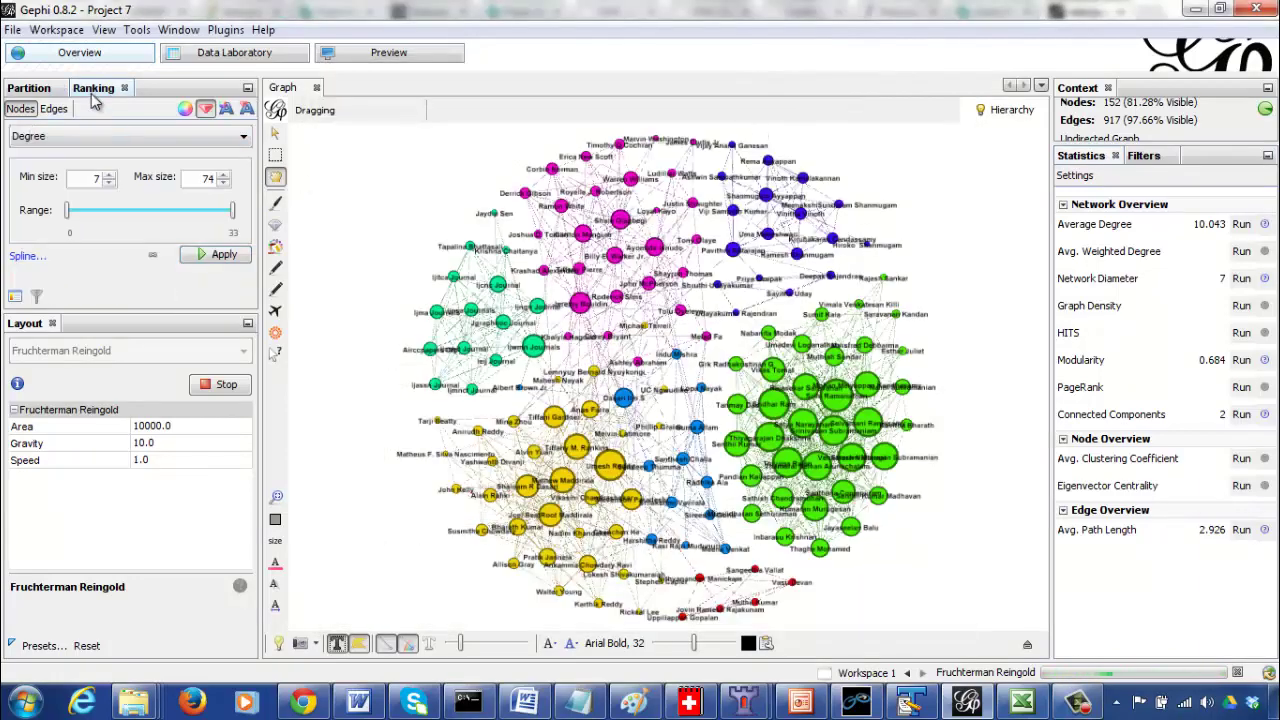
{"action": "left_click", "coordinate": [180, 136]}
{"action": "left_click", "coordinate": [172, 158]}
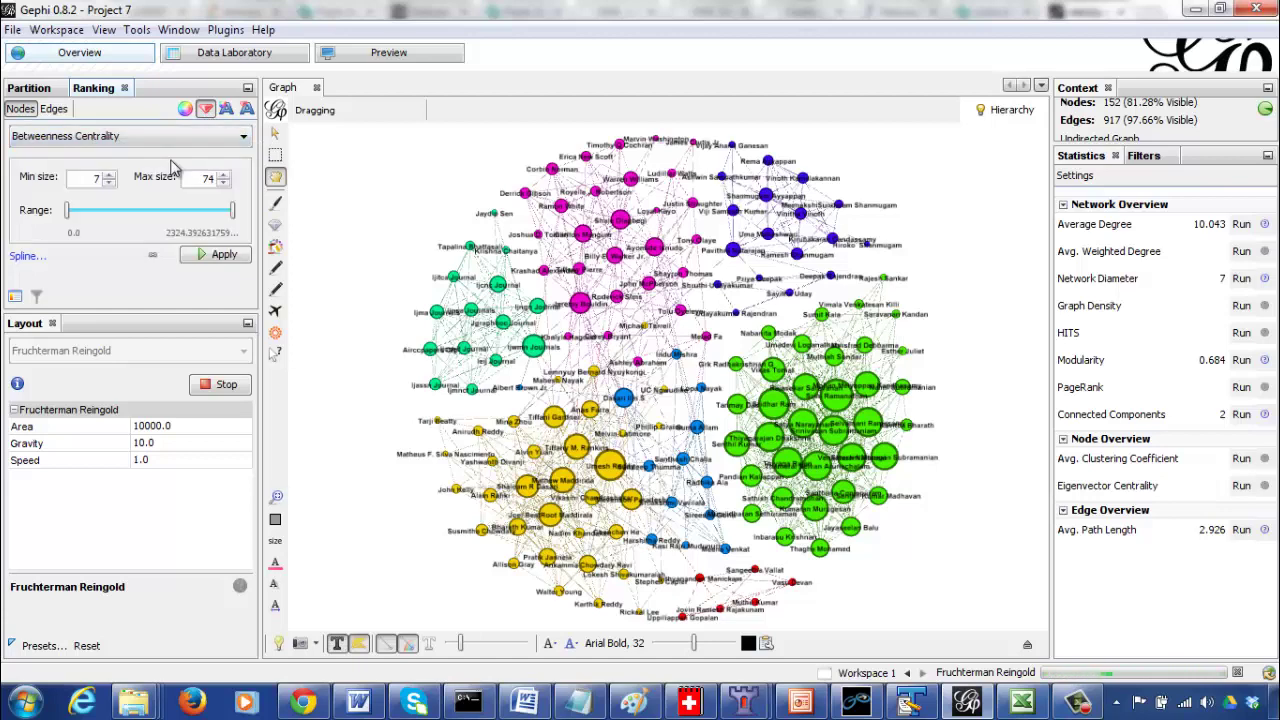
{"action": "left_click", "coordinate": [216, 258]}
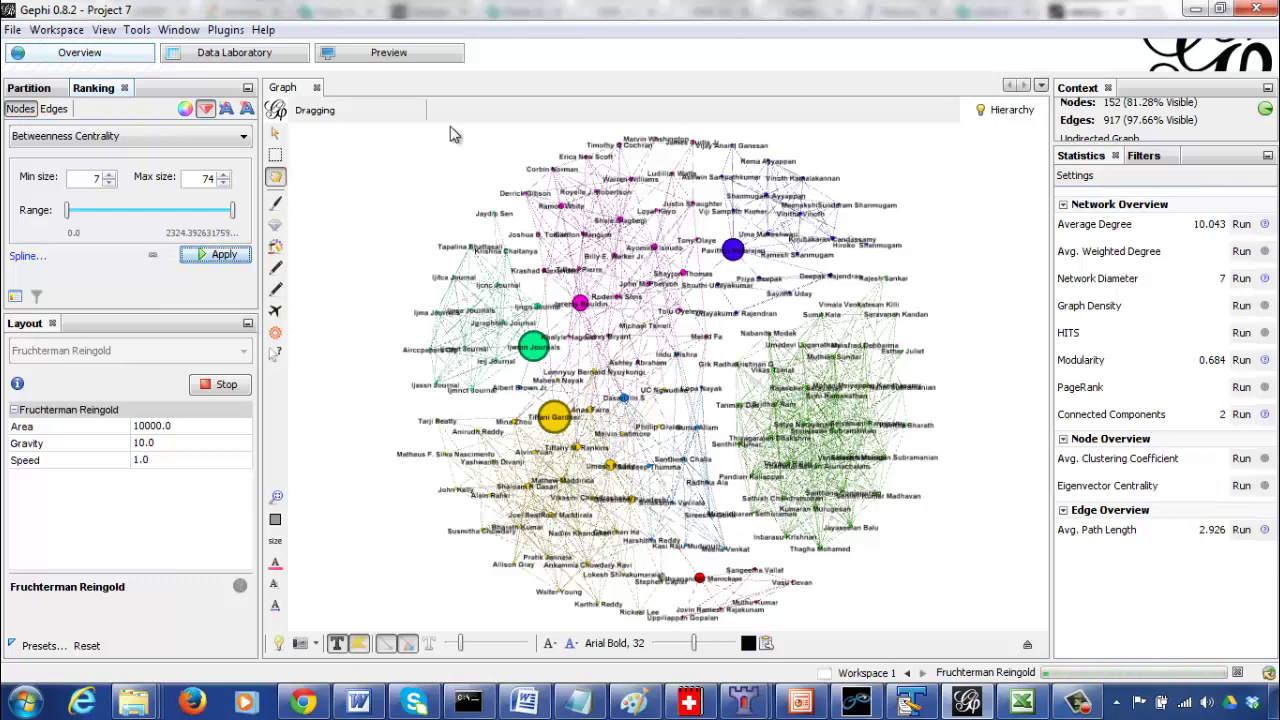
- Refresh the preview with the Modularity Class colors and Betweenness Centrality sizes, examine it, and return to the overview
{"action": "left_click", "coordinate": [389, 55]}
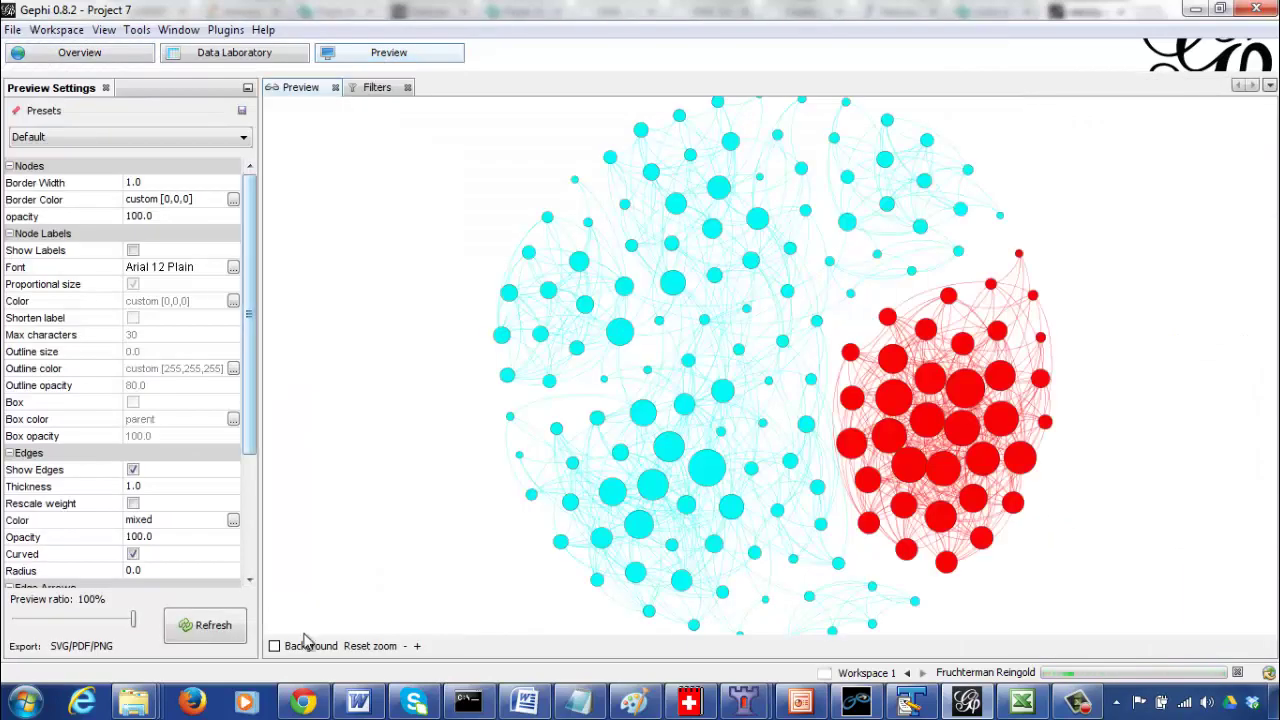
{"action": "left_click", "coordinate": [204, 624]}
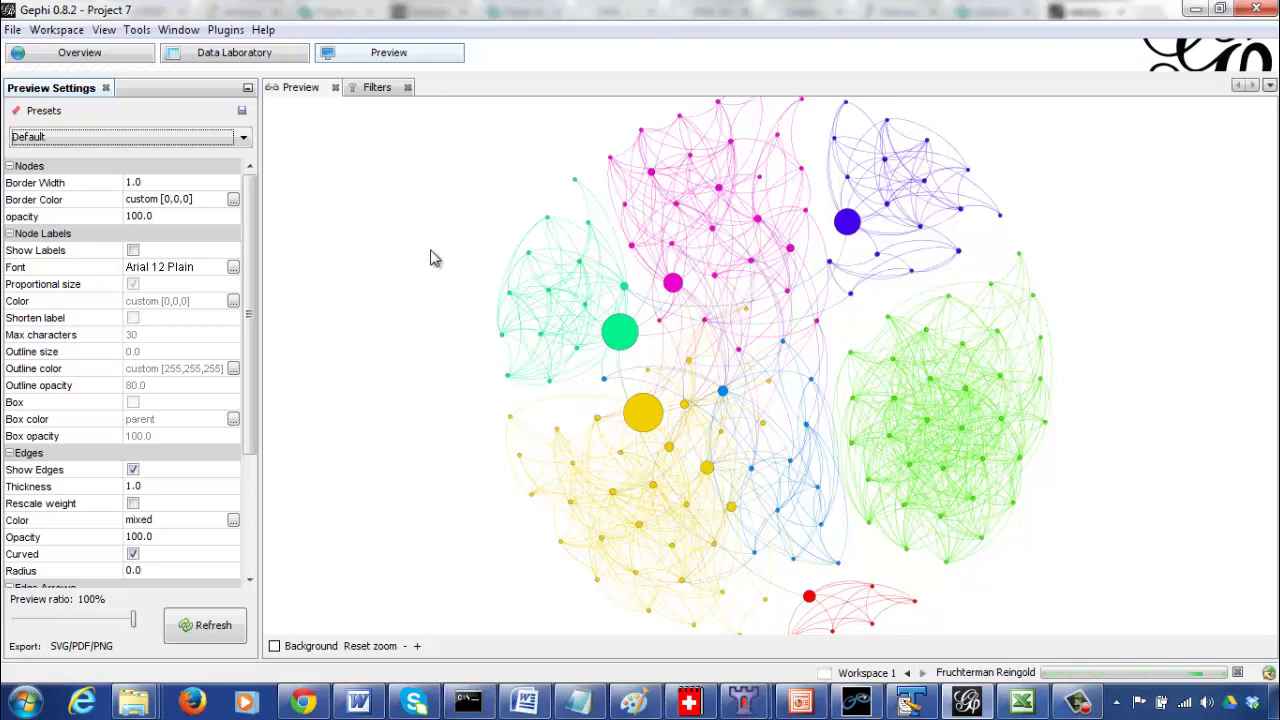
{"action": "left_click", "coordinate": [72, 62]}
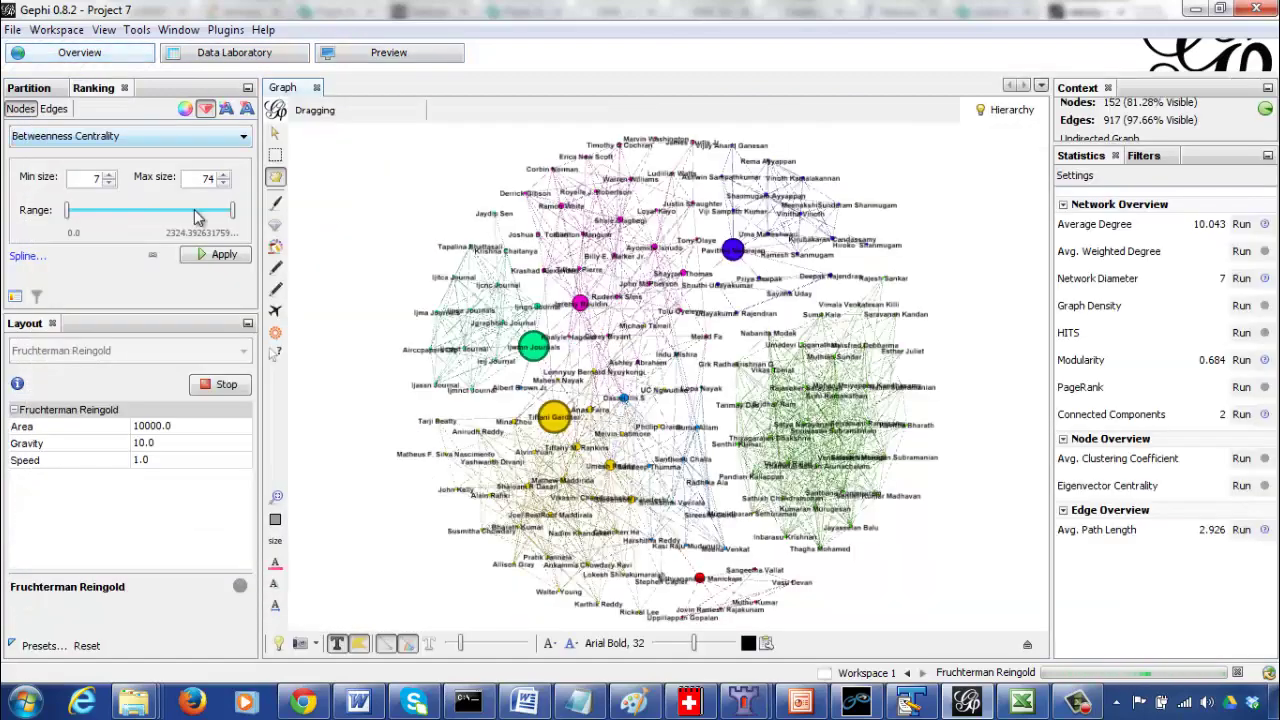
- Run the Avg. Clustering Coefficient statistic as UnDirected, review the clustering coefficient distribution in the report, and close it
{"action": "left_click", "coordinate": [207, 390]}
{"action": "left_click", "coordinate": [1241, 458]}
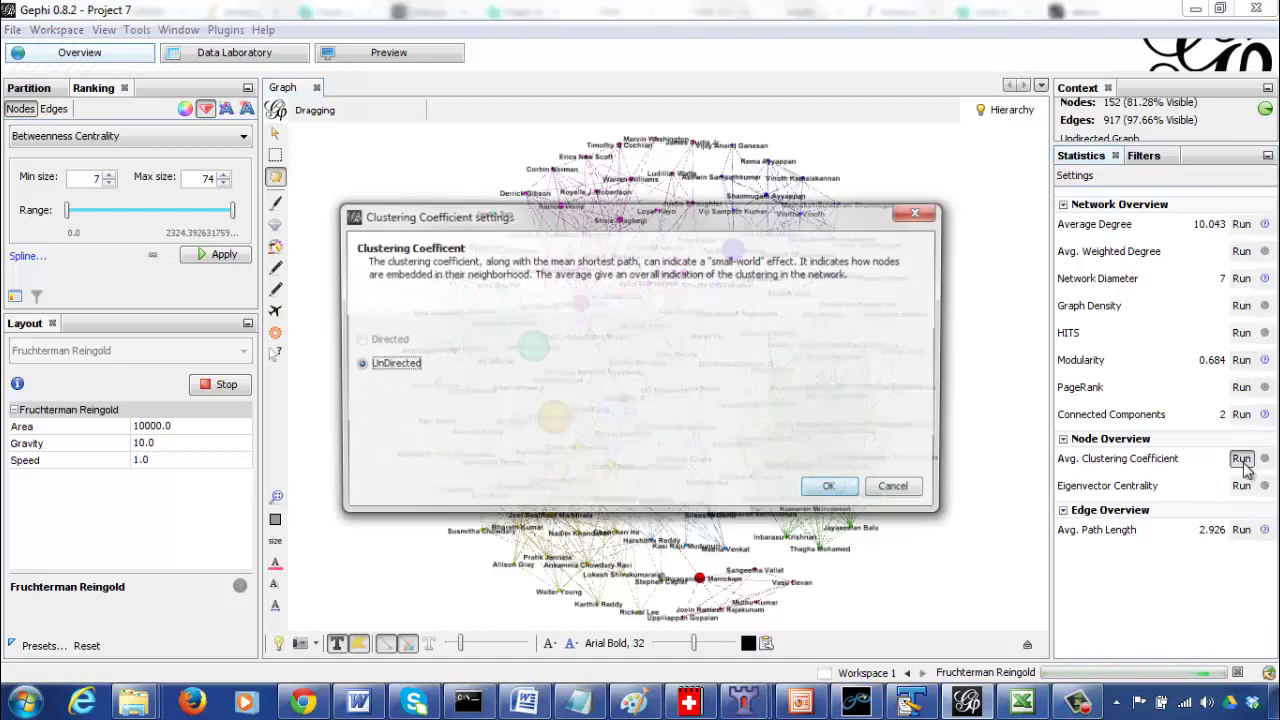
{"action": "left_click", "coordinate": [858, 490]}
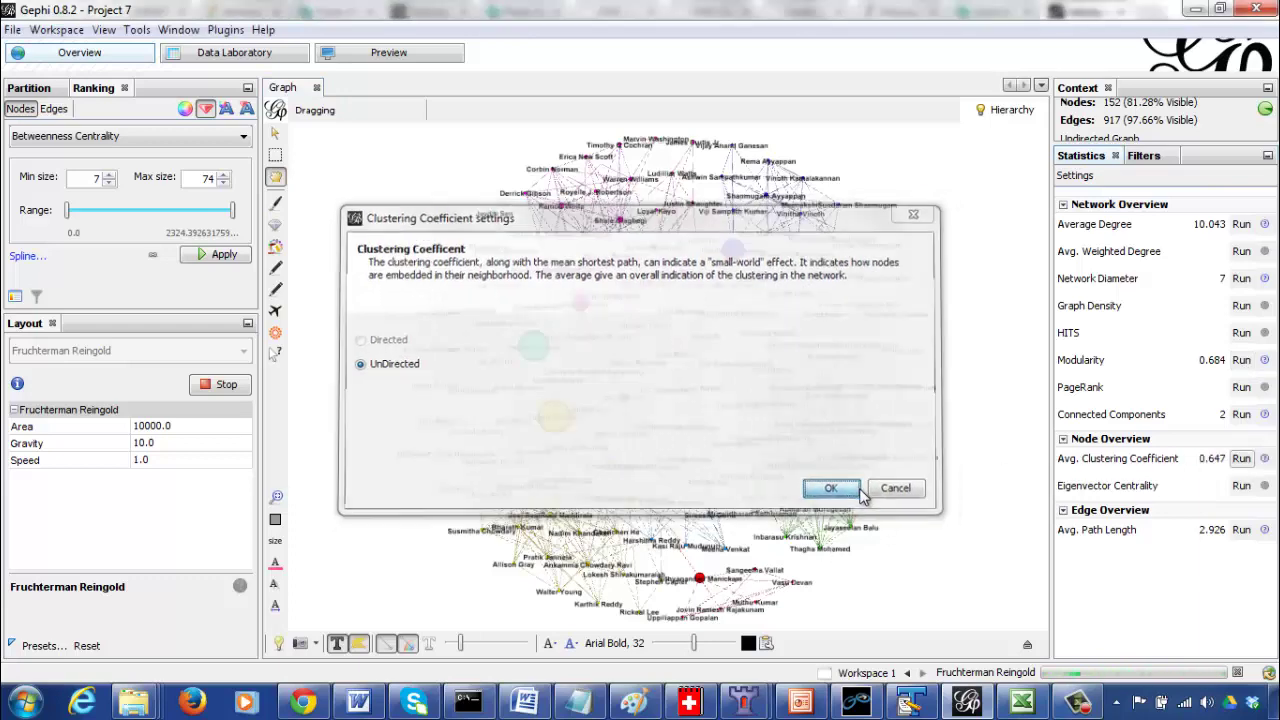
{"action": "left_click_drag", "start_coordinate": [944, 408], "coordinate": [955, 530]}
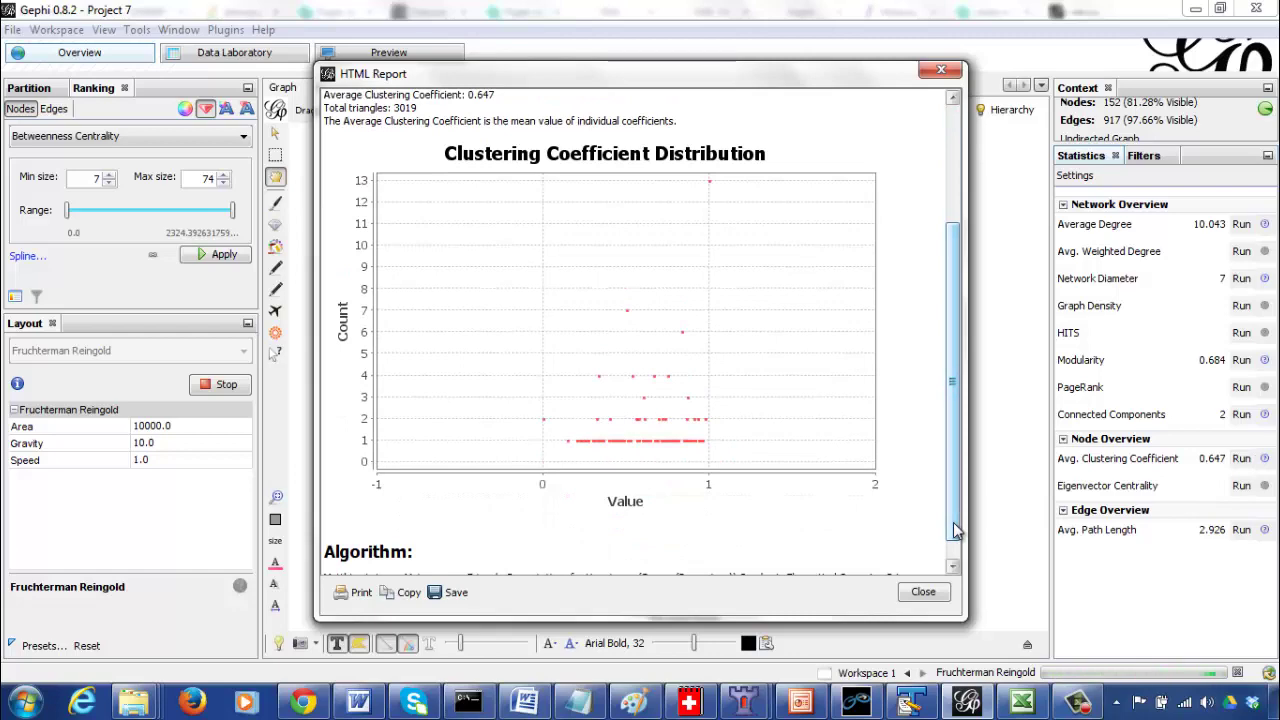
{"action": "left_click", "coordinate": [940, 71]}
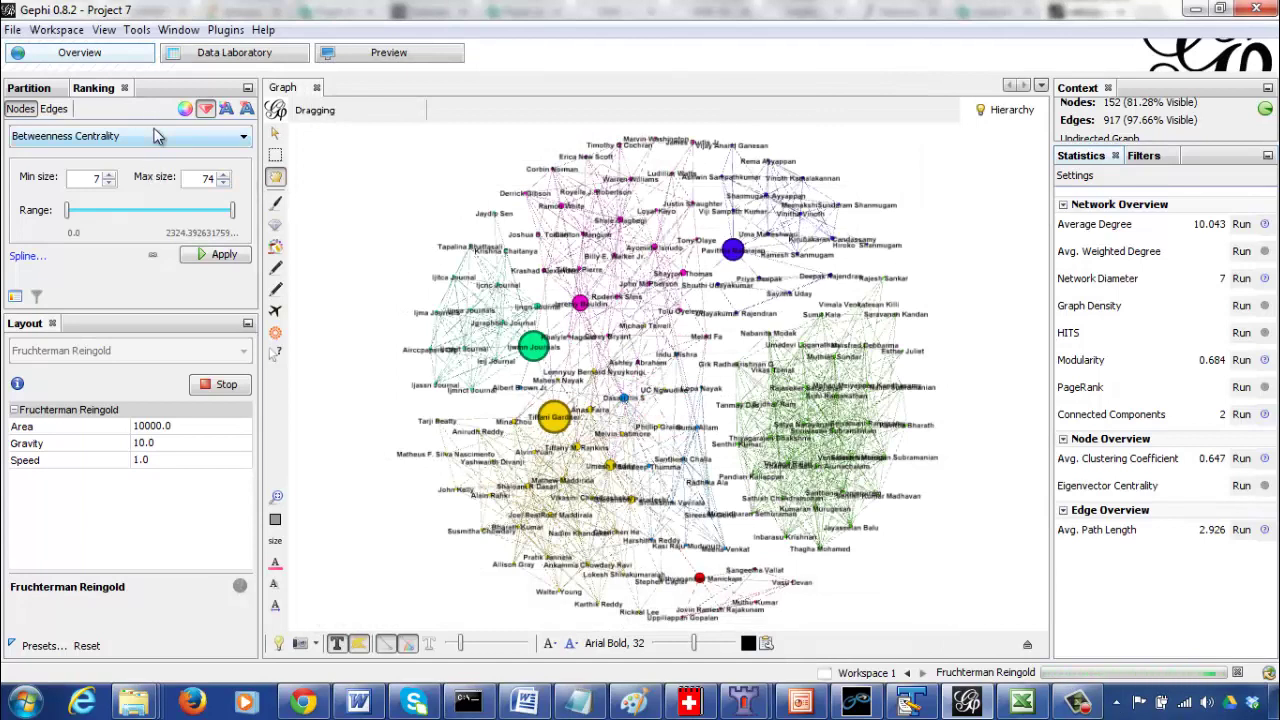
- Size the nodes by Clustering Coefficient with a minimum size of 7 and a maximum size of 74
{"action": "left_click", "coordinate": [158, 136]}
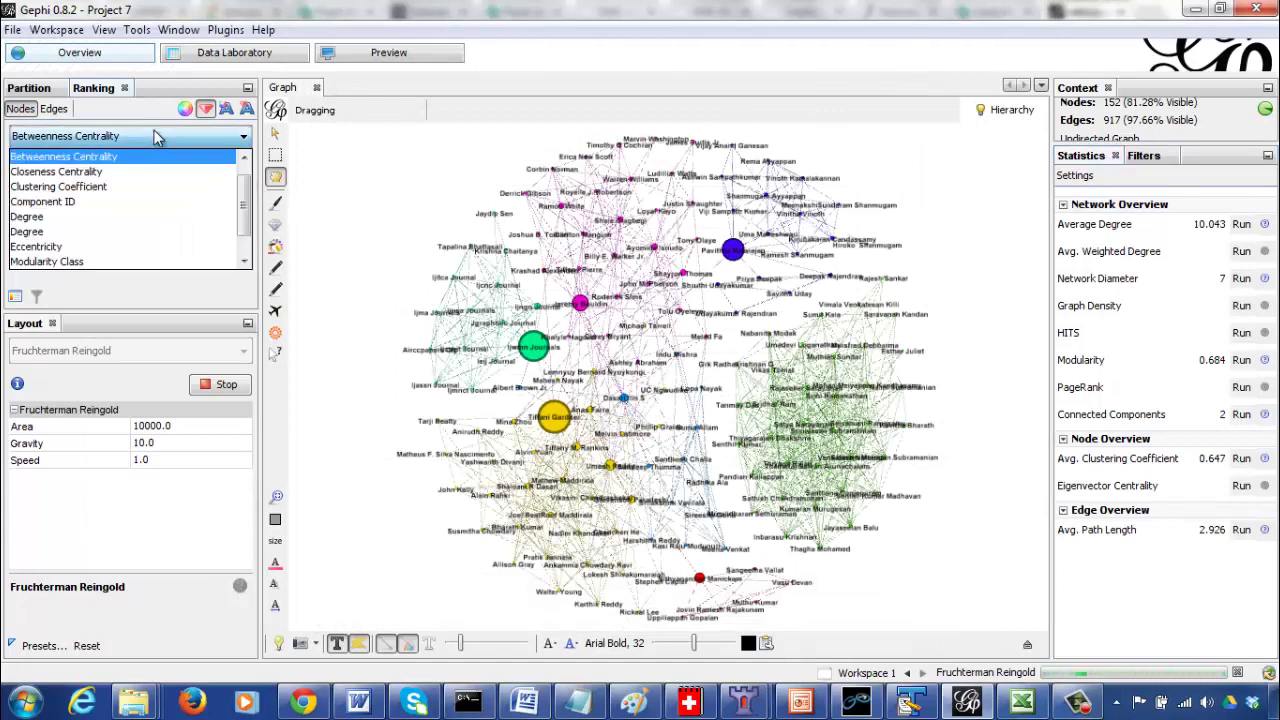
{"action": "left_click", "coordinate": [198, 190]}
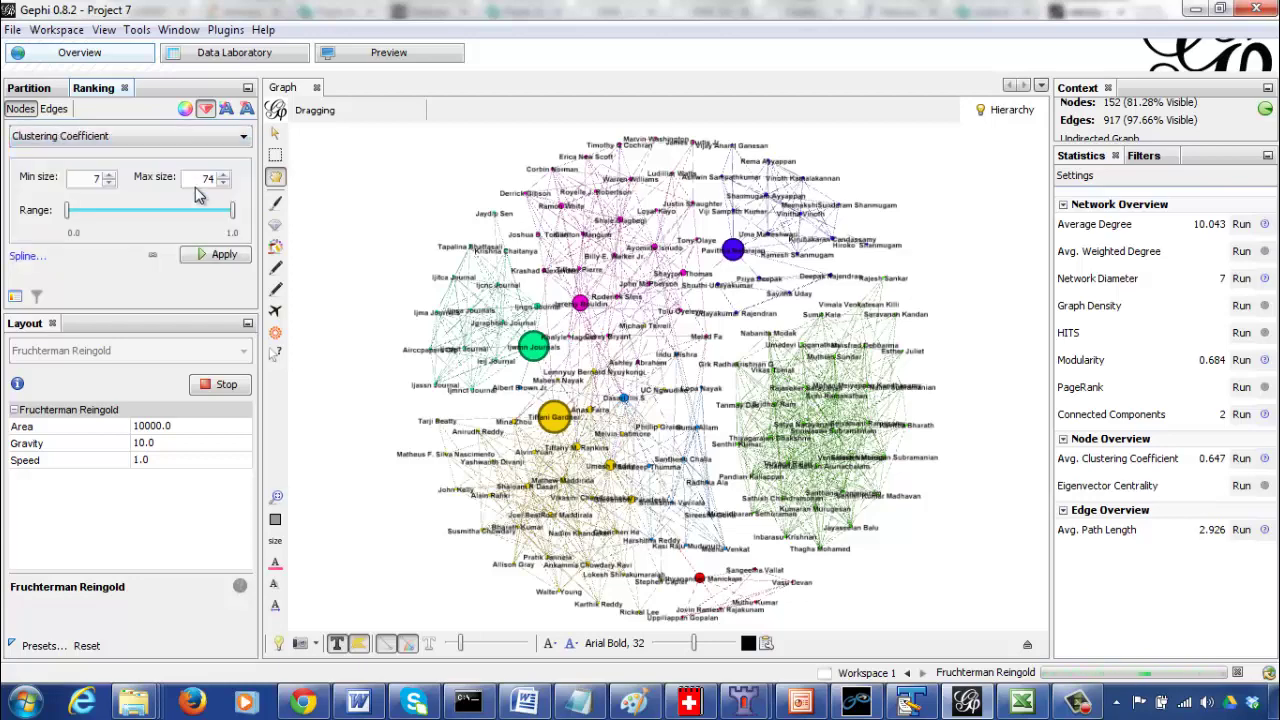
{"action": "left_click", "coordinate": [205, 256]}
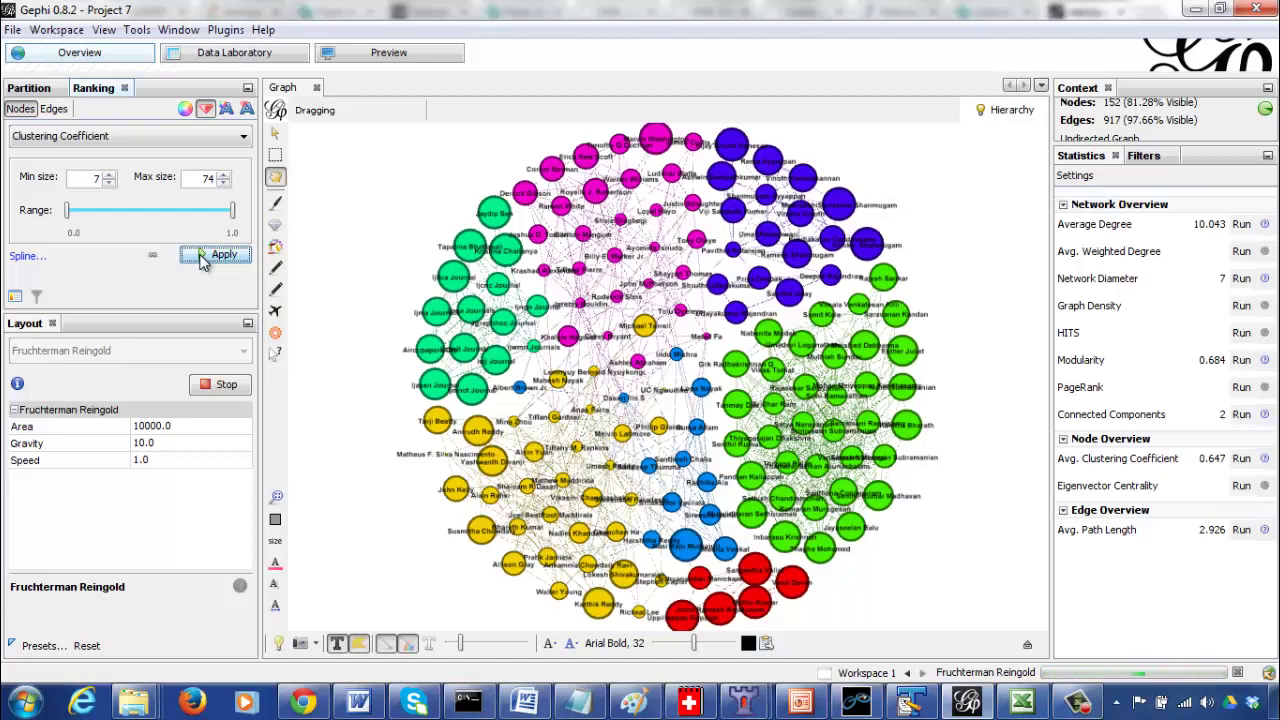
{"action": "left_click", "coordinate": [201, 256]}
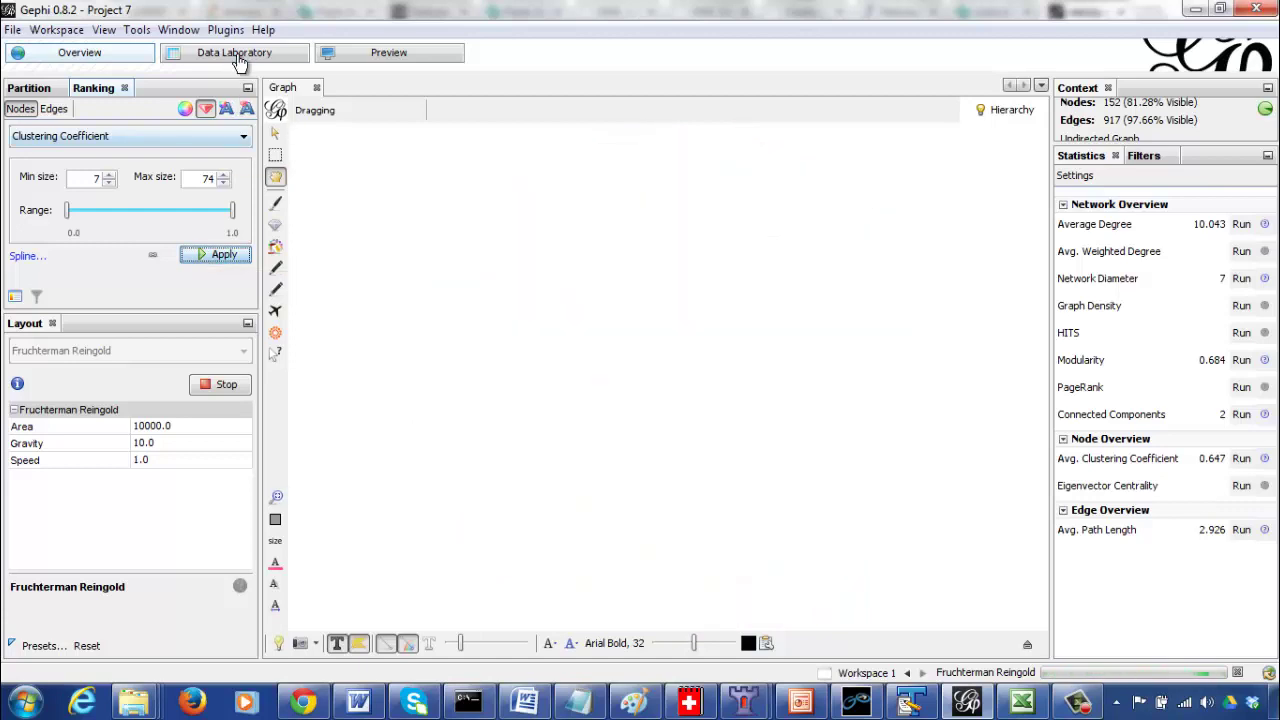
- Color the nodes by Clustering Coefficient using the brown-to-green gradient
{"action": "left_click", "coordinate": [186, 109]}
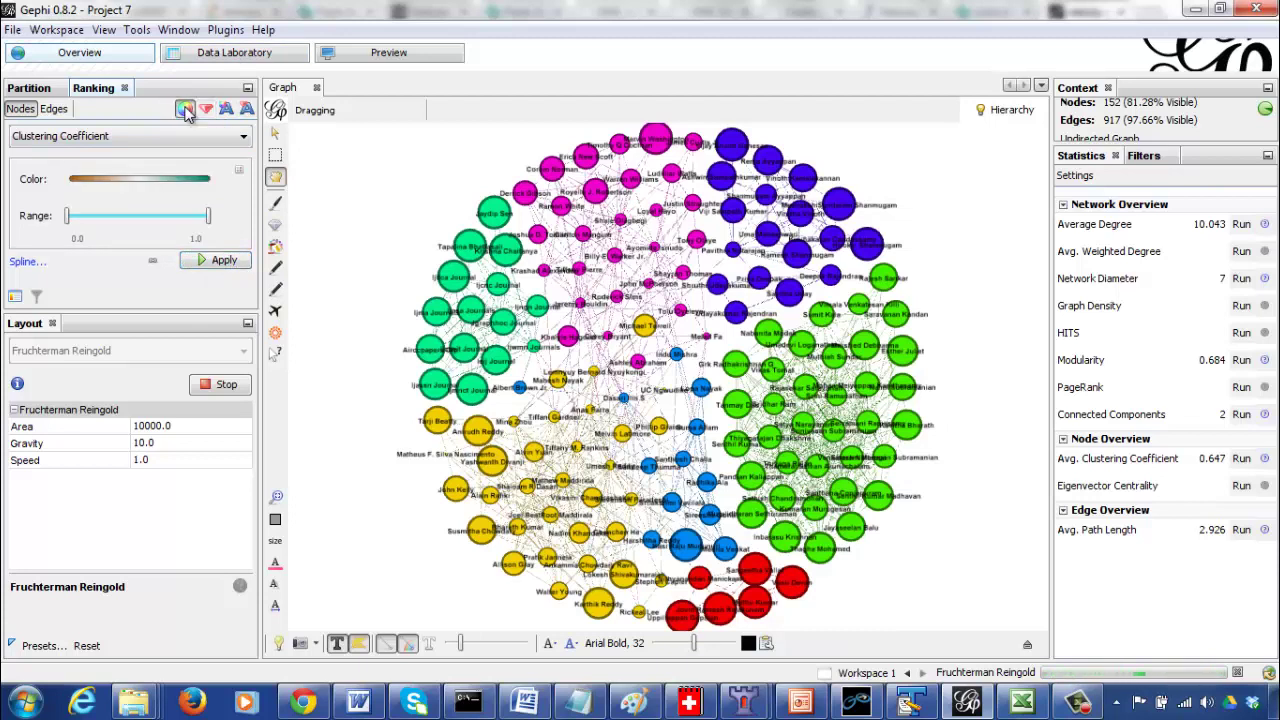
{"action": "left_click", "coordinate": [168, 140]}
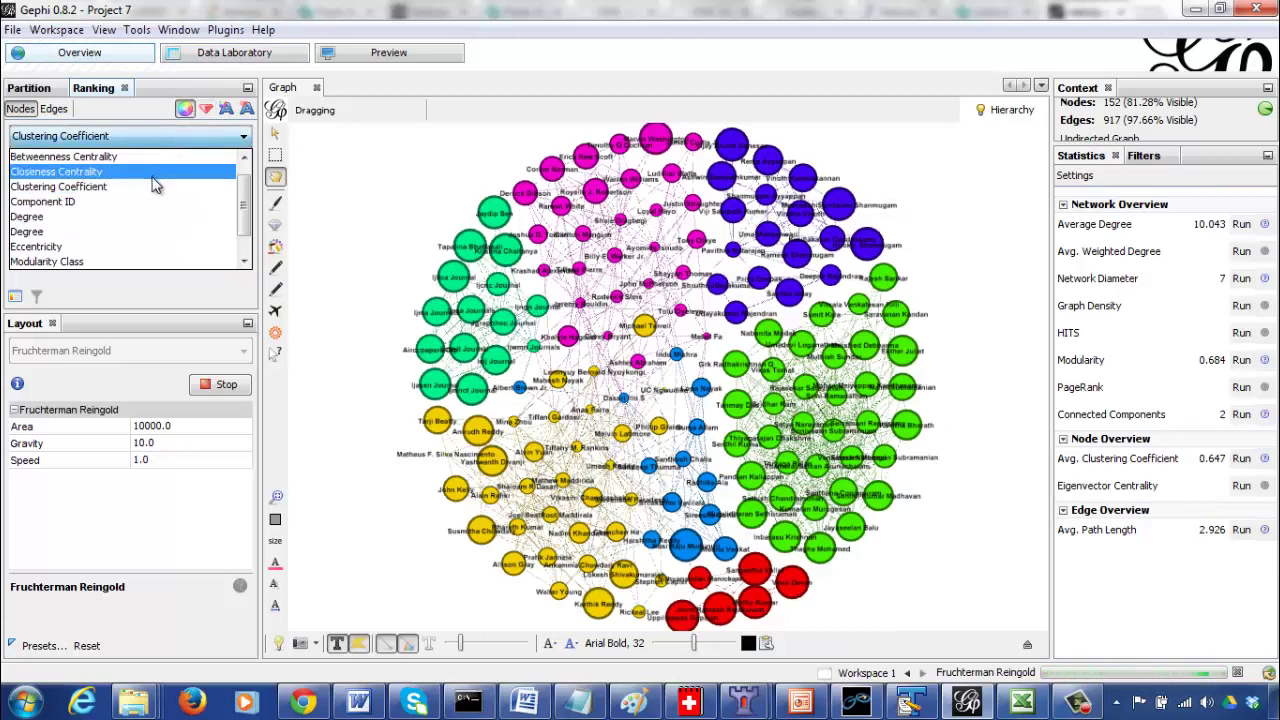
{"action": "left_click", "coordinate": [150, 197]}
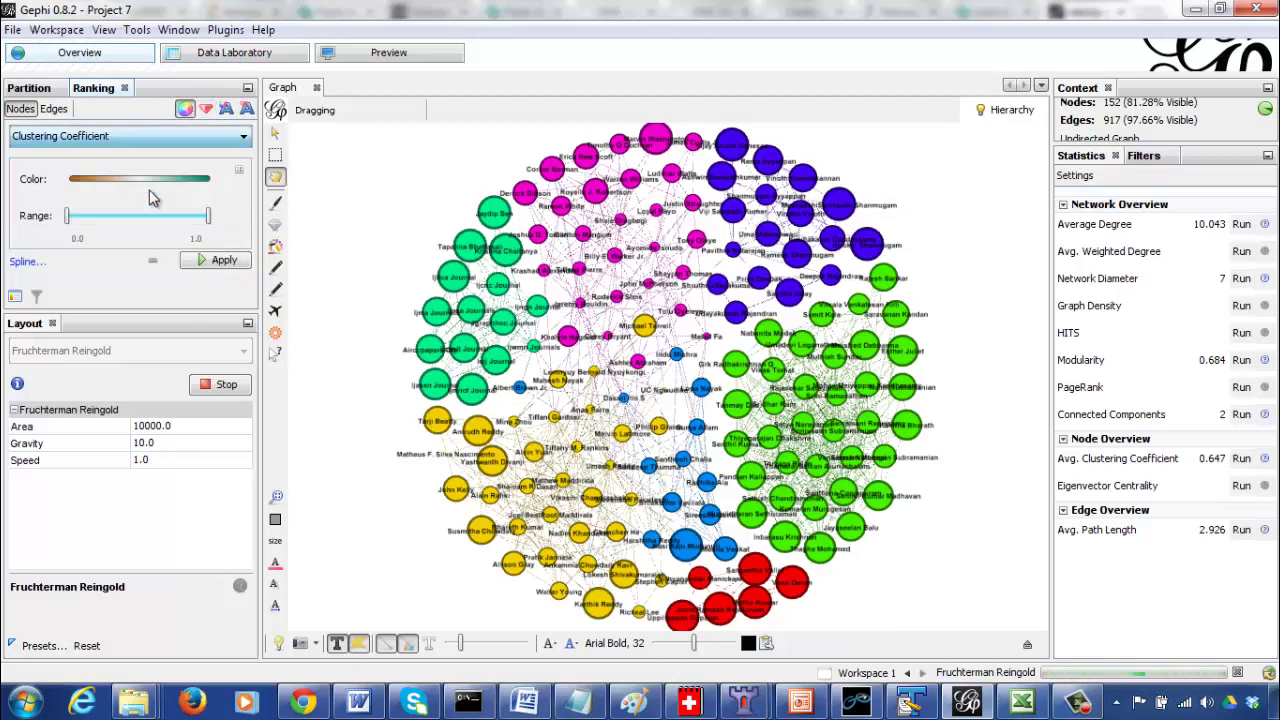
{"action": "left_click", "coordinate": [220, 262]}
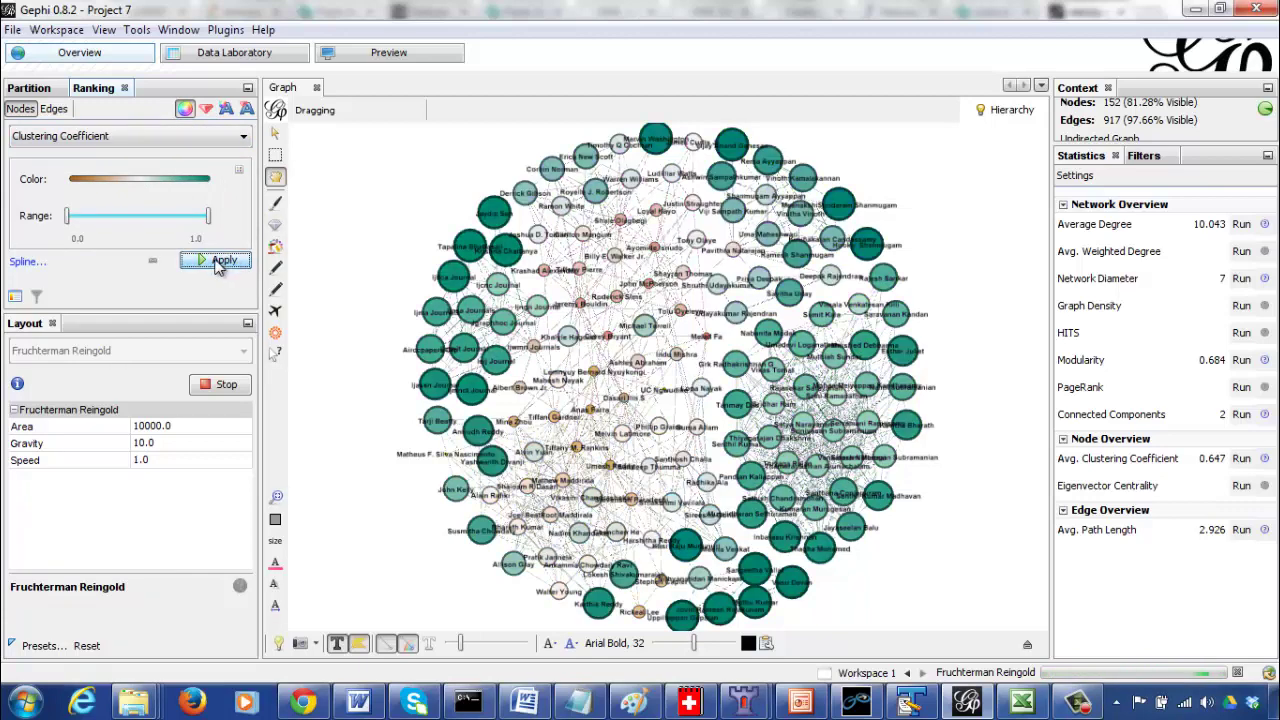
- Size the nodes by Degree with a minimum size of 7 and a maximum size of 74
{"action": "left_click", "coordinate": [207, 110]}
{"action": "left_click", "coordinate": [200, 138]}
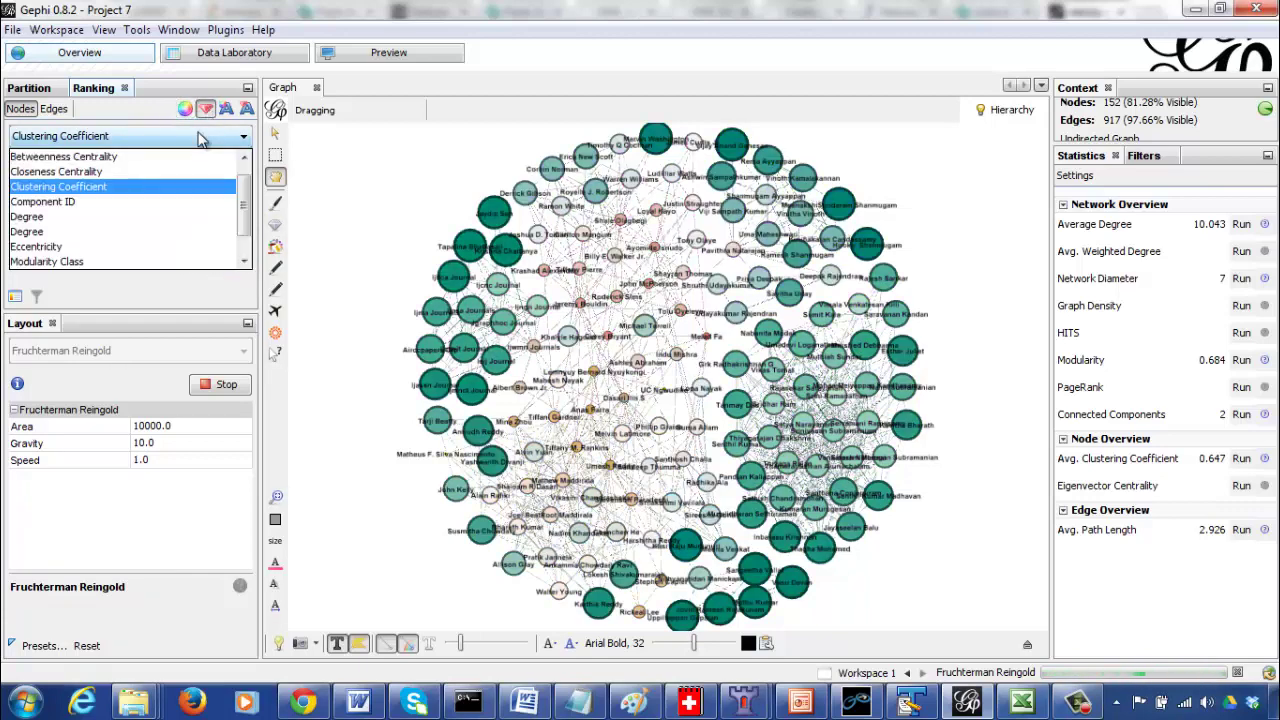
{"action": "left_click", "coordinate": [175, 218]}
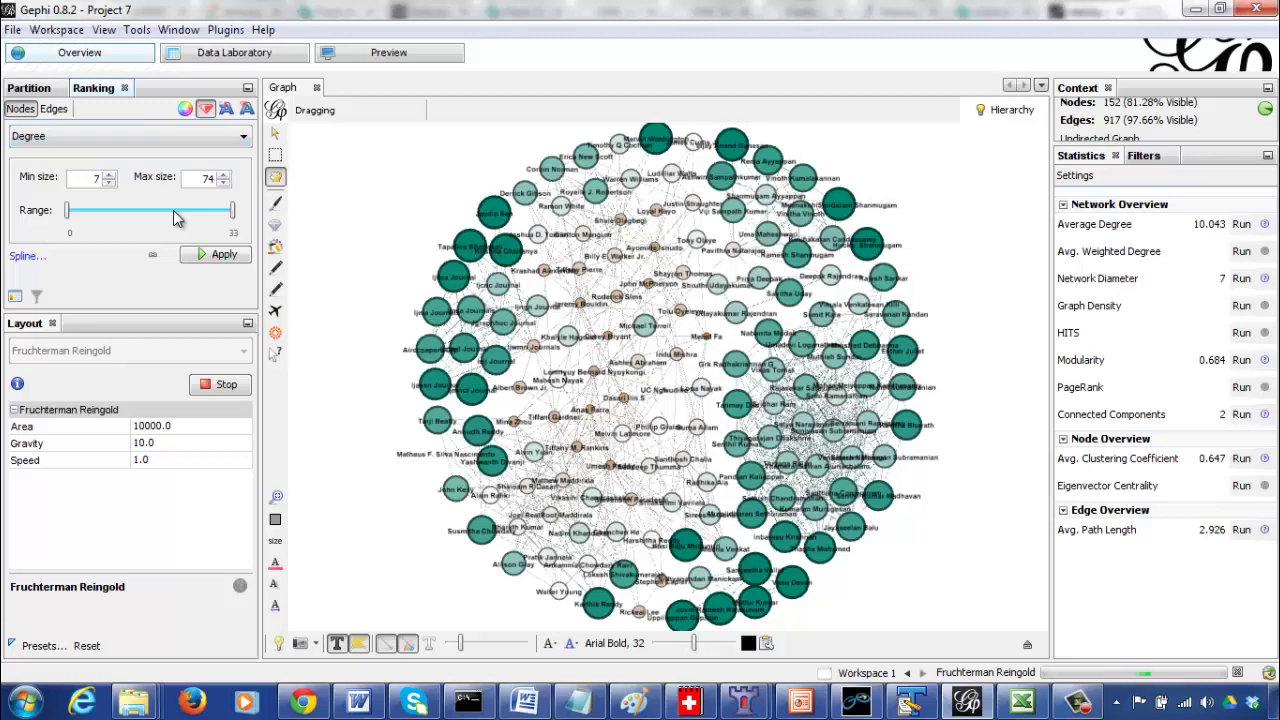
{"action": "left_click", "coordinate": [216, 256]}
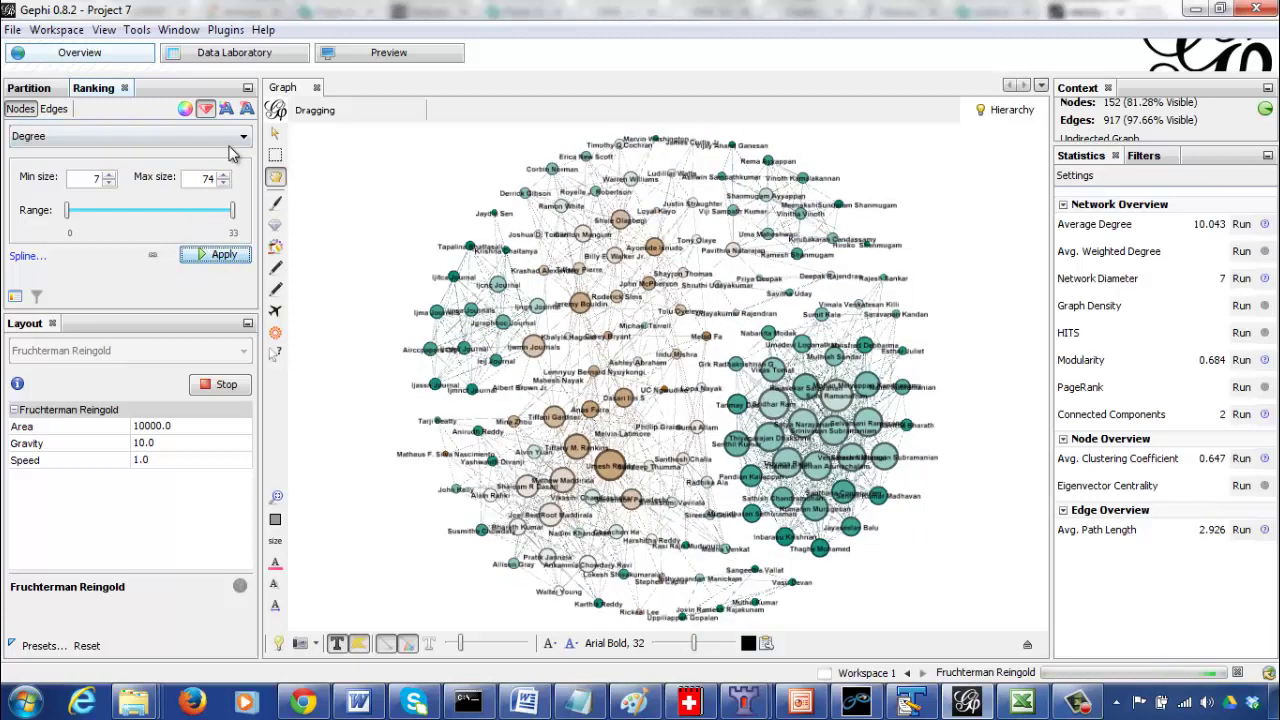
- Color the nodes by Degree with the recent white-to-black palette and inspect the neighbors of the prominent nodes
{"action": "left_click", "coordinate": [186, 112]}
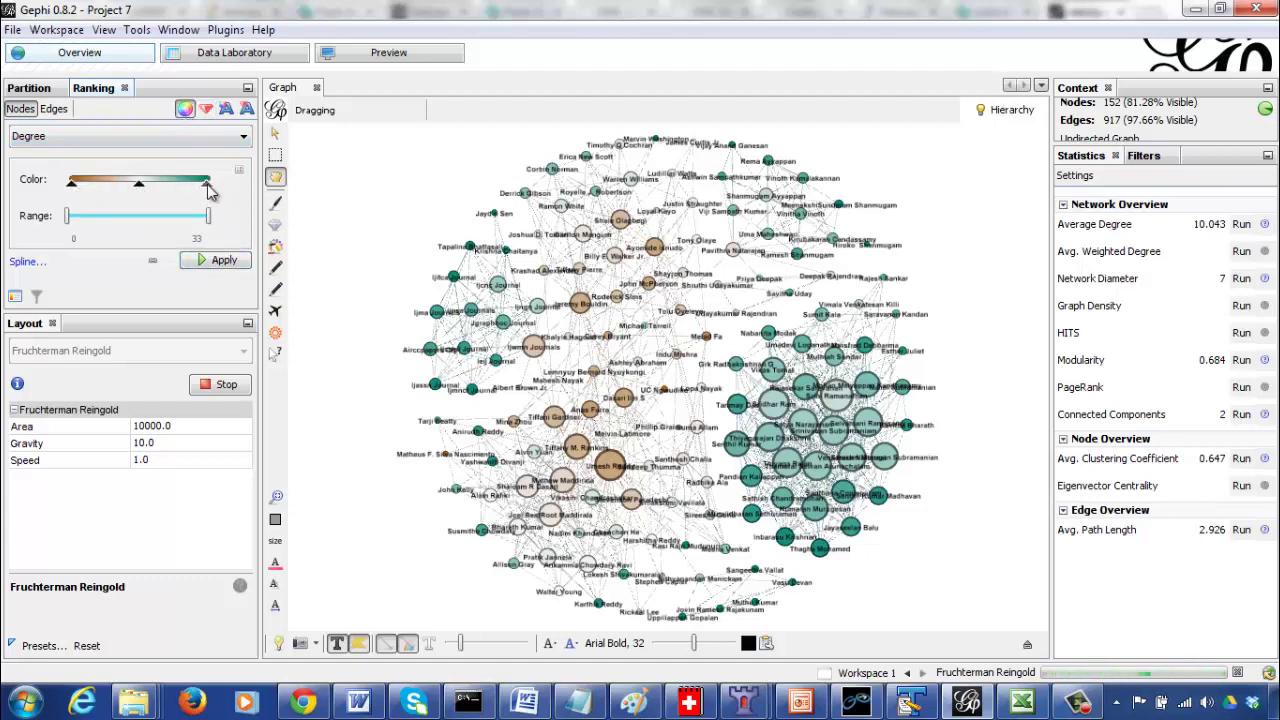
{"action": "mouse_move", "coordinate": [209, 191]}
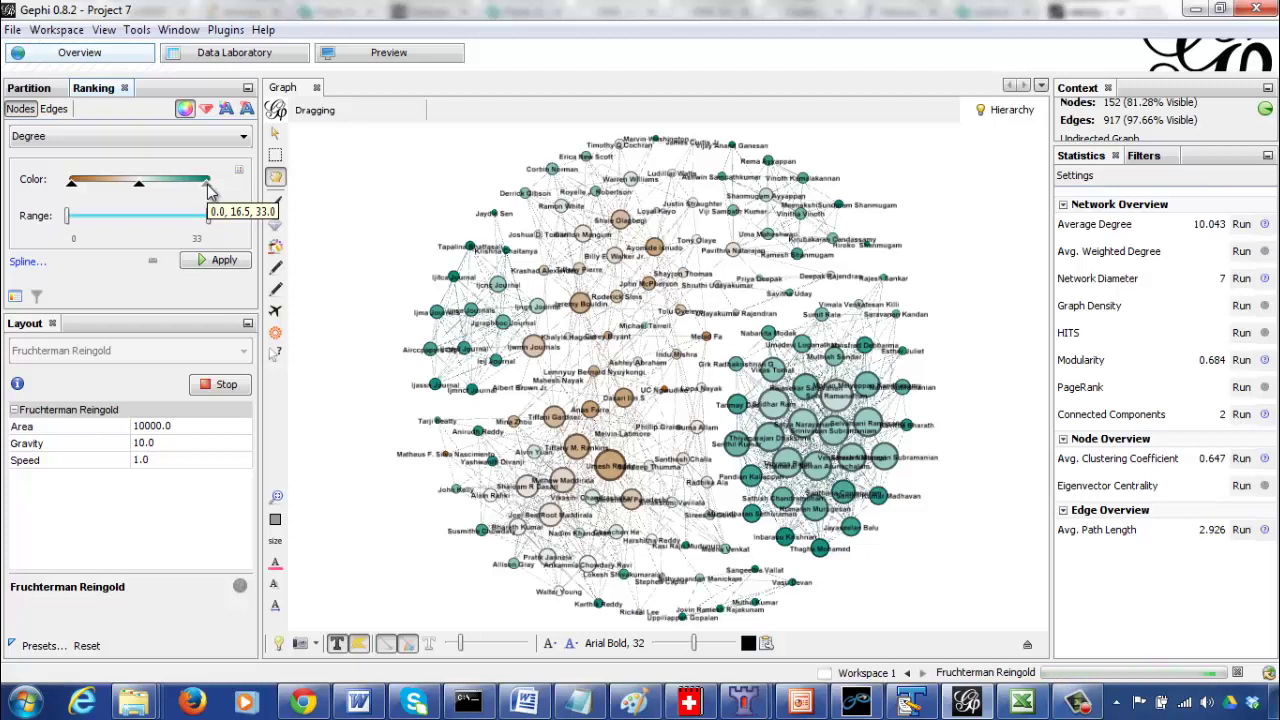
{"action": "left_click", "coordinate": [240, 172]}
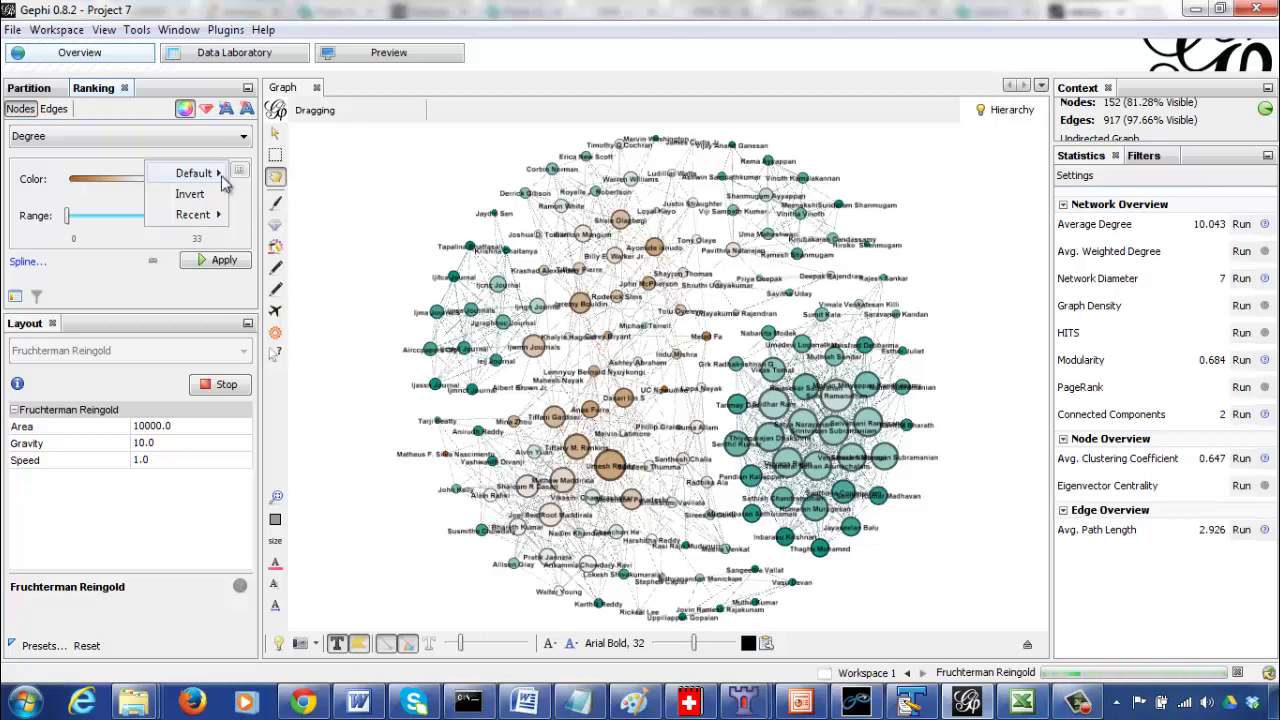
{"action": "mouse_move", "coordinate": [212, 180]}
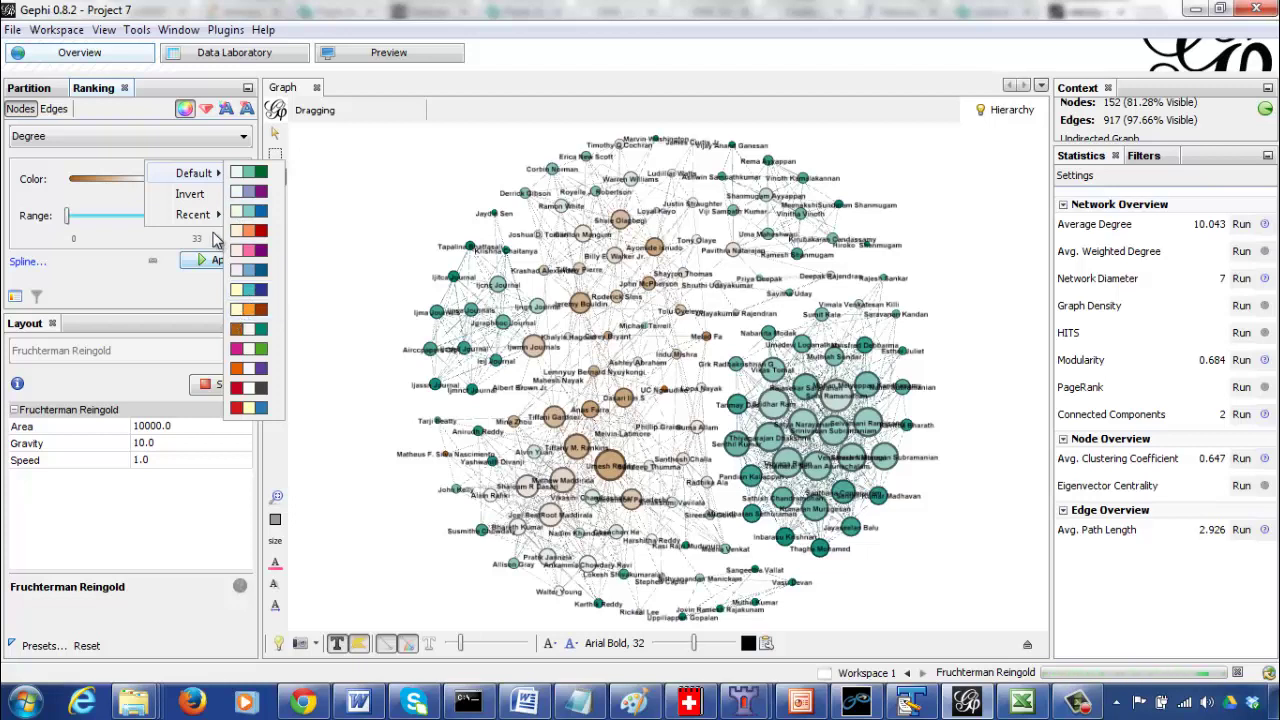
{"action": "mouse_move", "coordinate": [212, 214]}
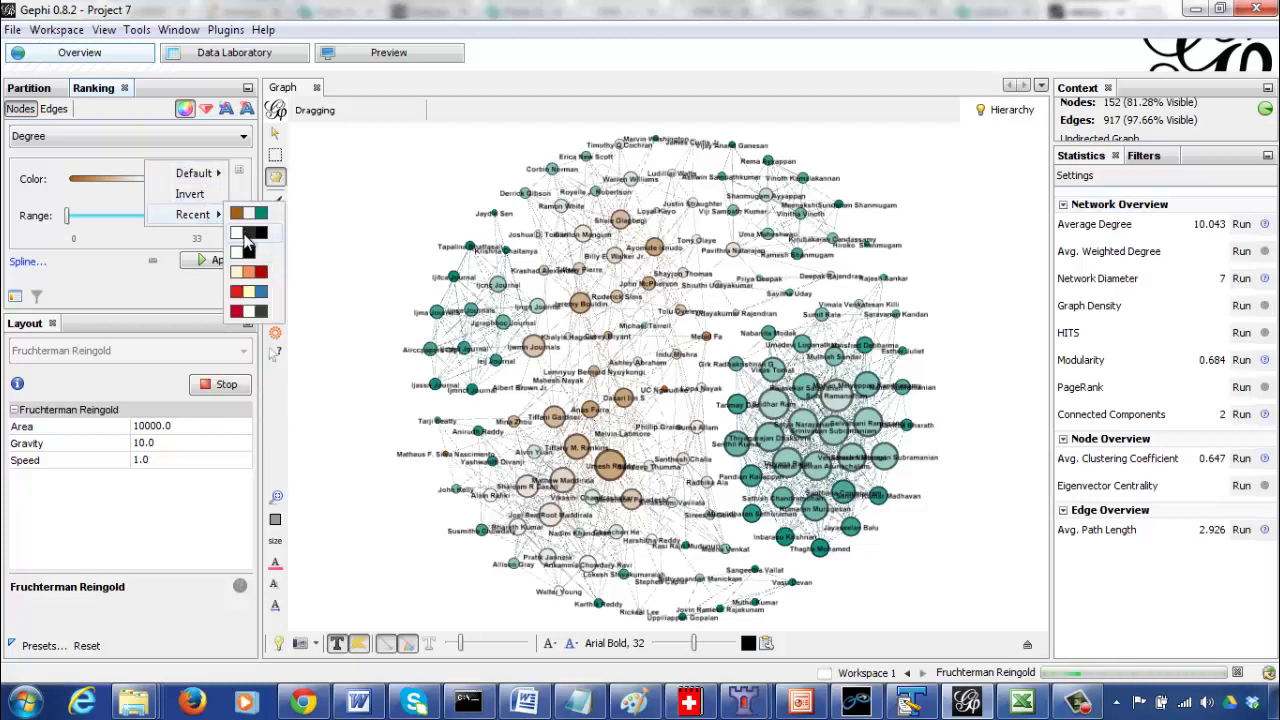
{"action": "left_click", "coordinate": [247, 242]}
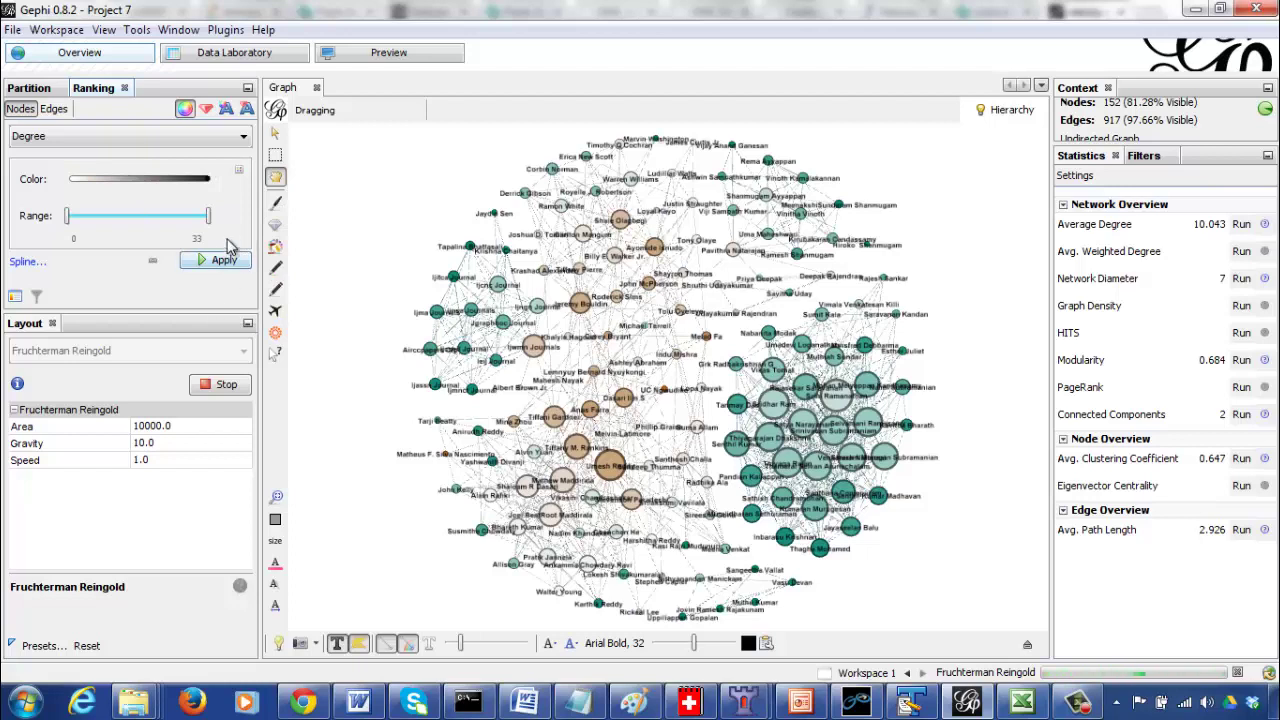
{"action": "left_click", "coordinate": [218, 259]}
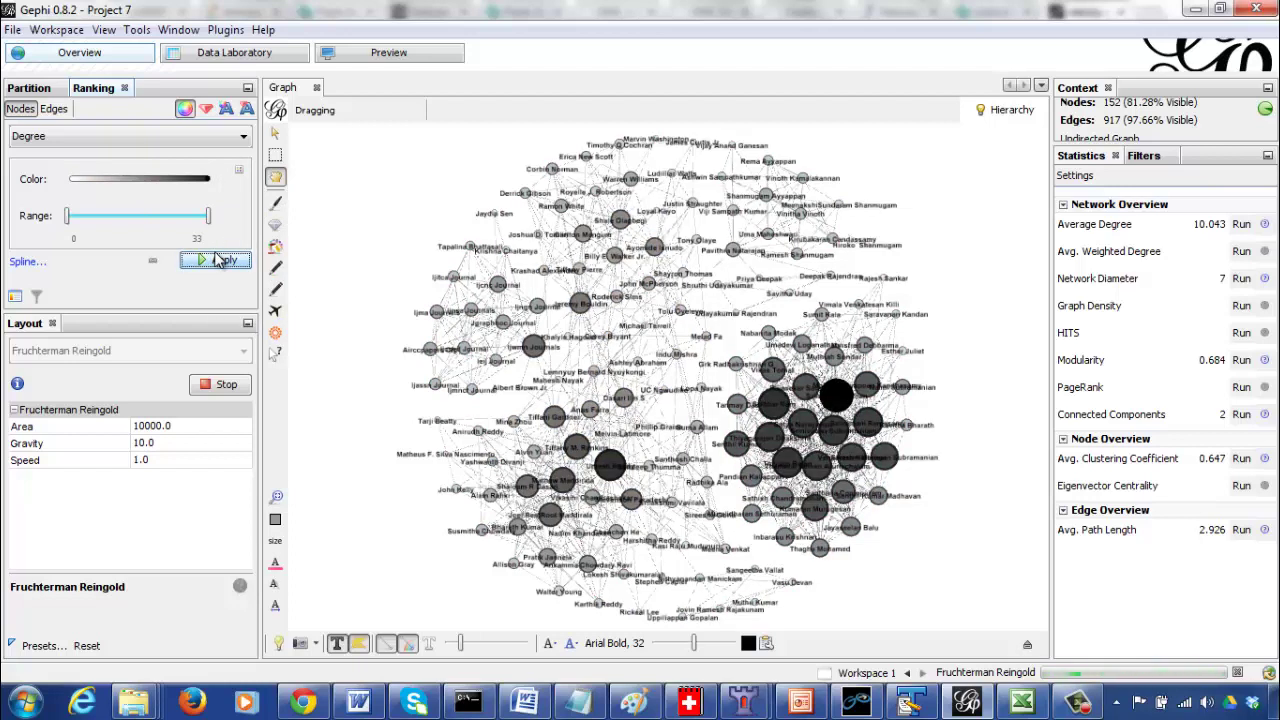
{"action": "mouse_move", "coordinate": [853, 404]}
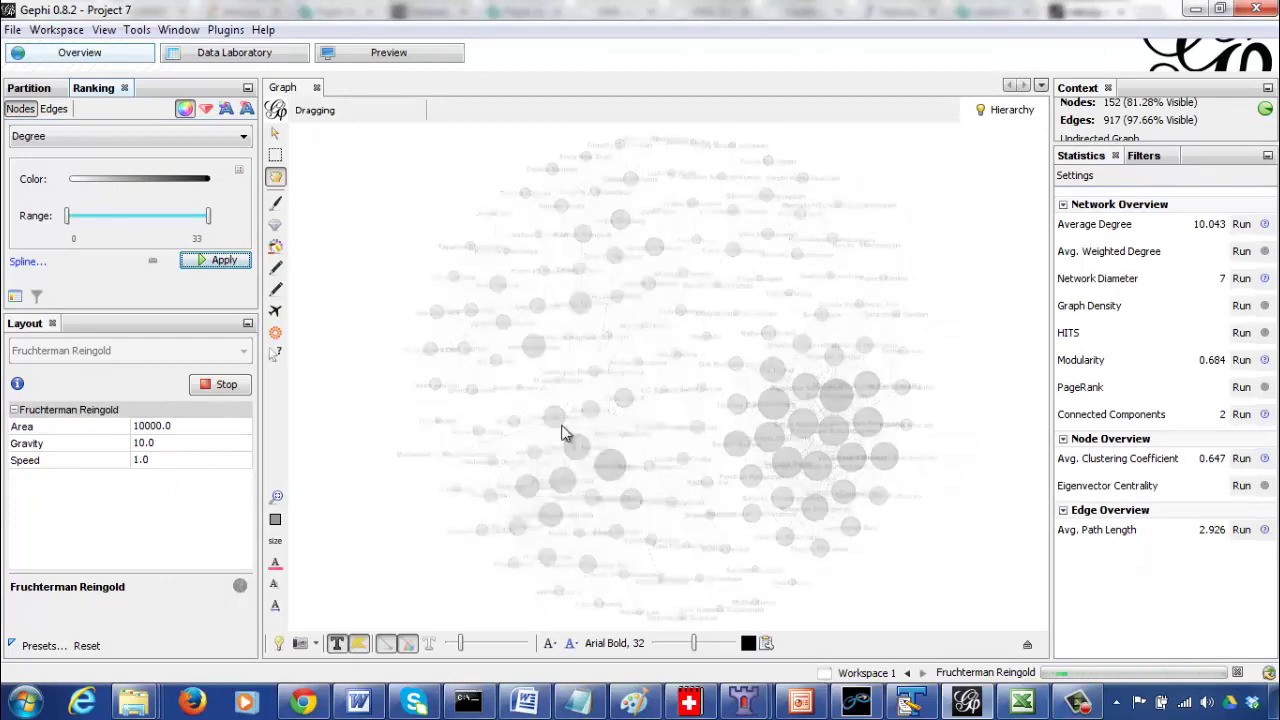
{"action": "mouse_move", "coordinate": [553, 428]}
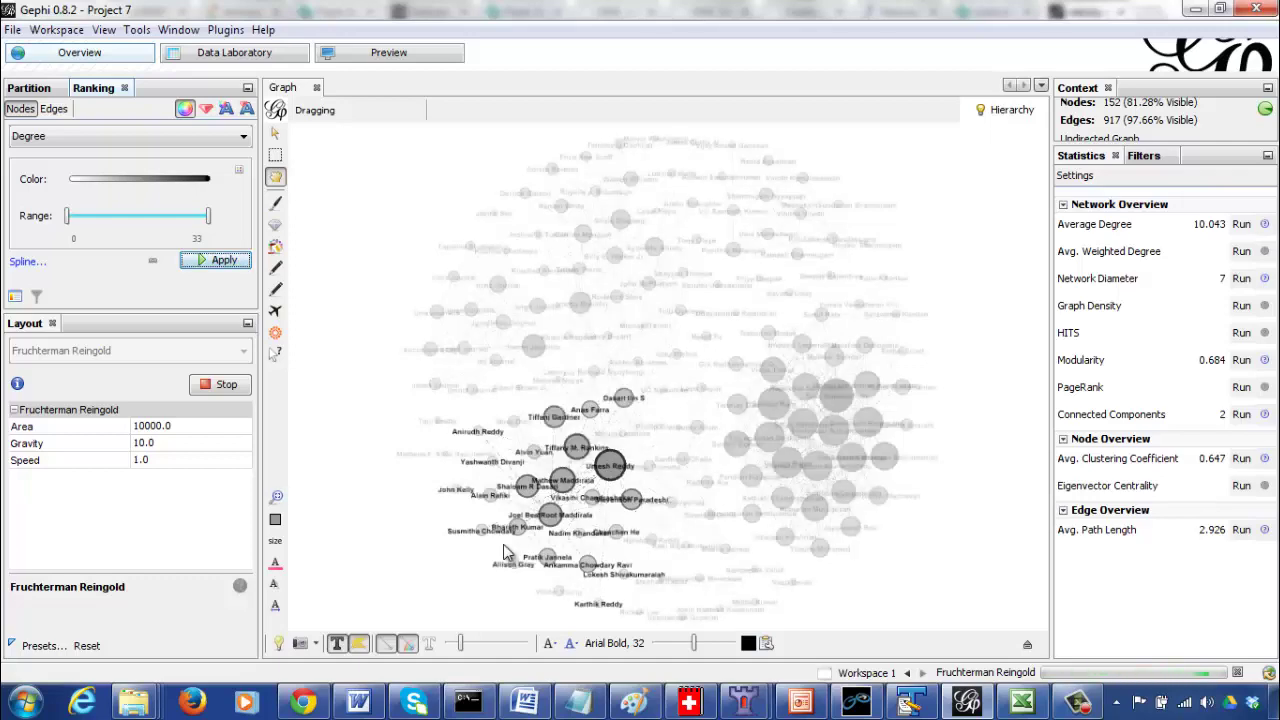
- Refresh the preview with the Degree-based grayscale colors and node sizes, examine it, and return to the overview
{"action": "left_click", "coordinate": [378, 52]}
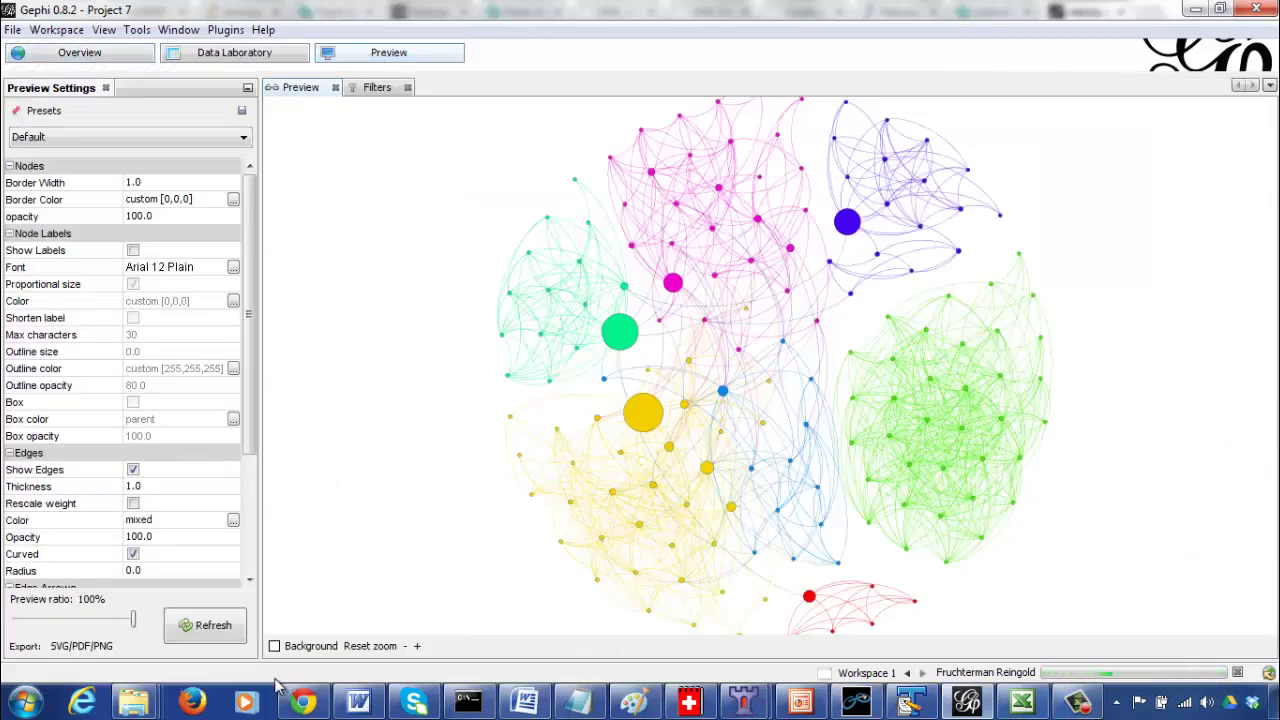
{"action": "left_click", "coordinate": [220, 636]}
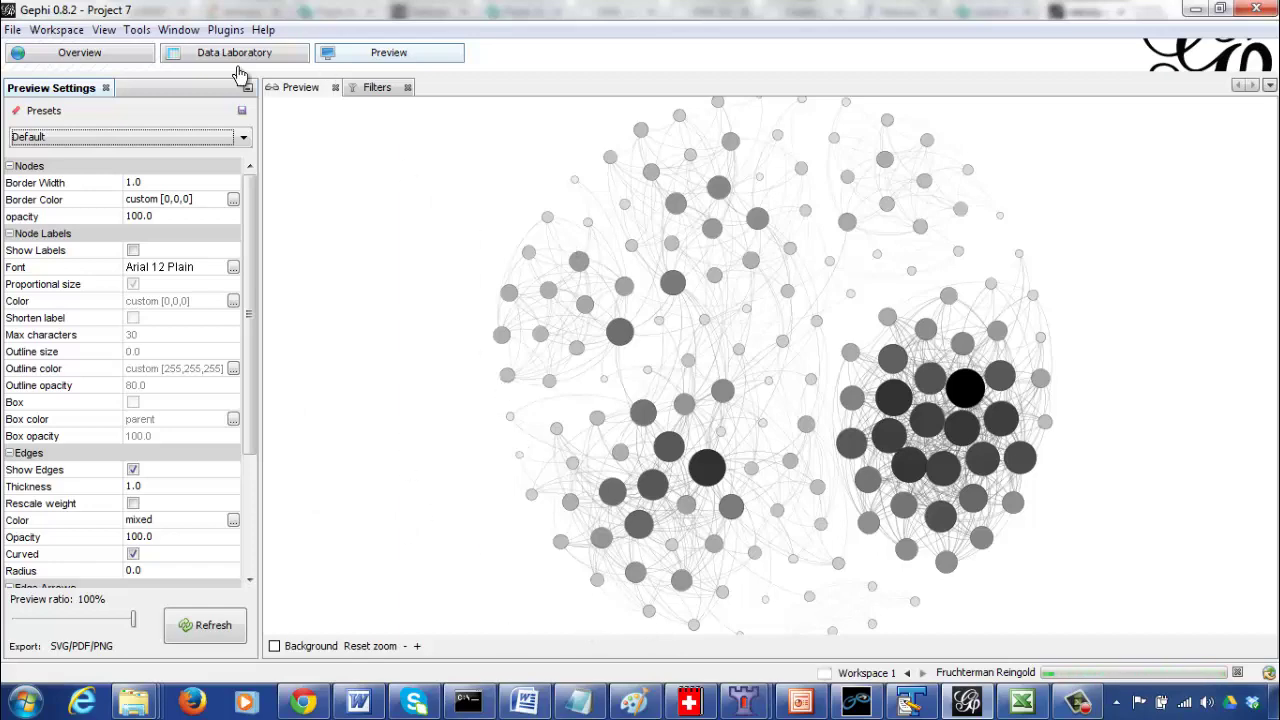
{"action": "left_click", "coordinate": [122, 53]}
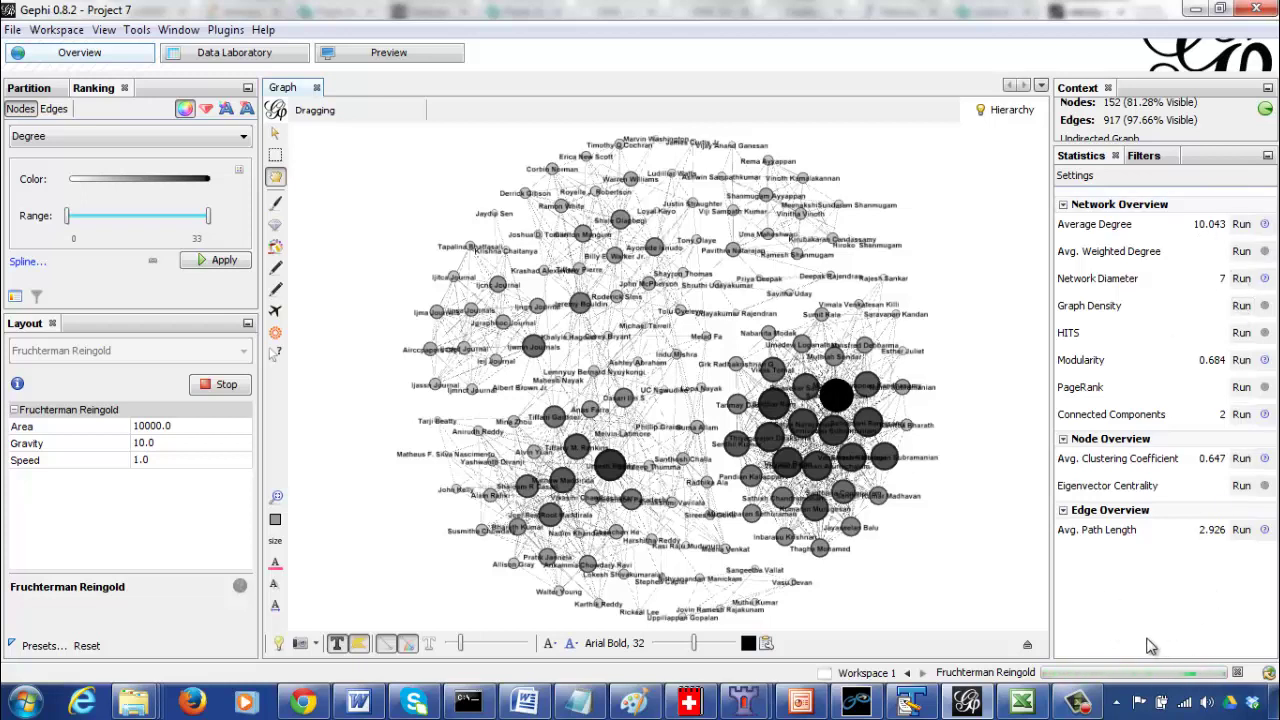
{"action": "left_click", "coordinate": [1085, 706]}
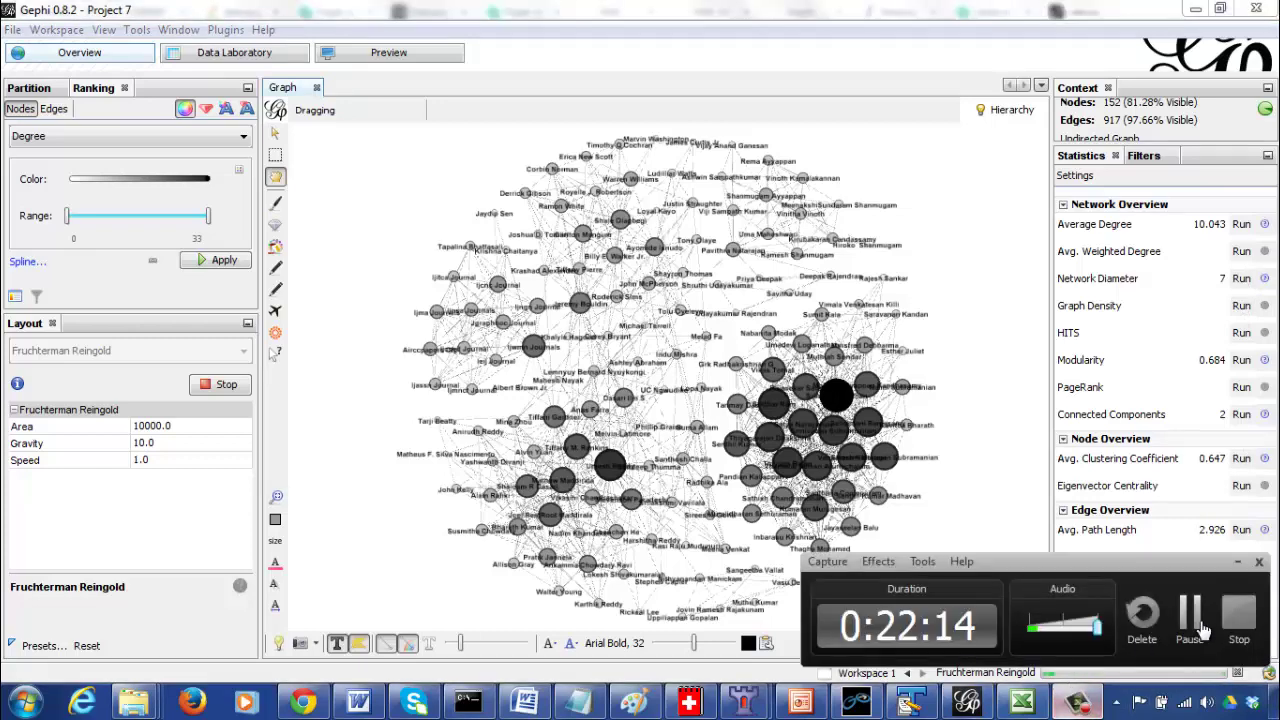